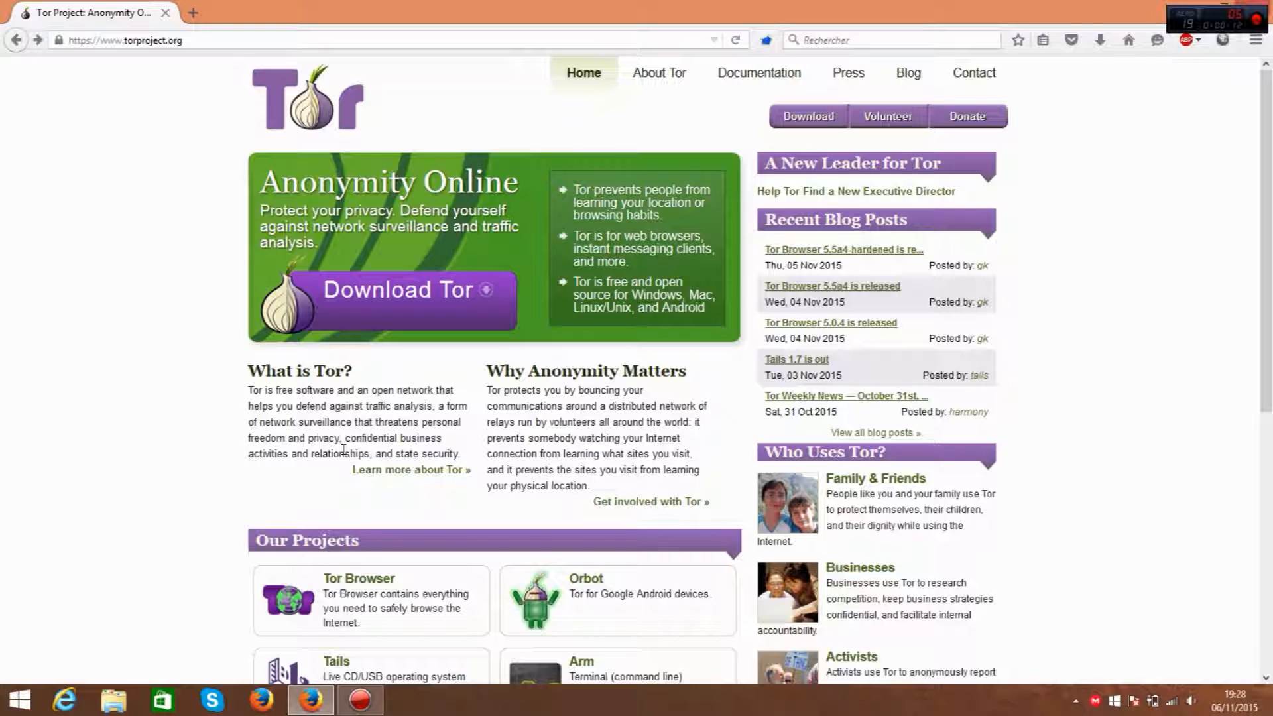
left_click_drag(187, 82, 1095, 686)
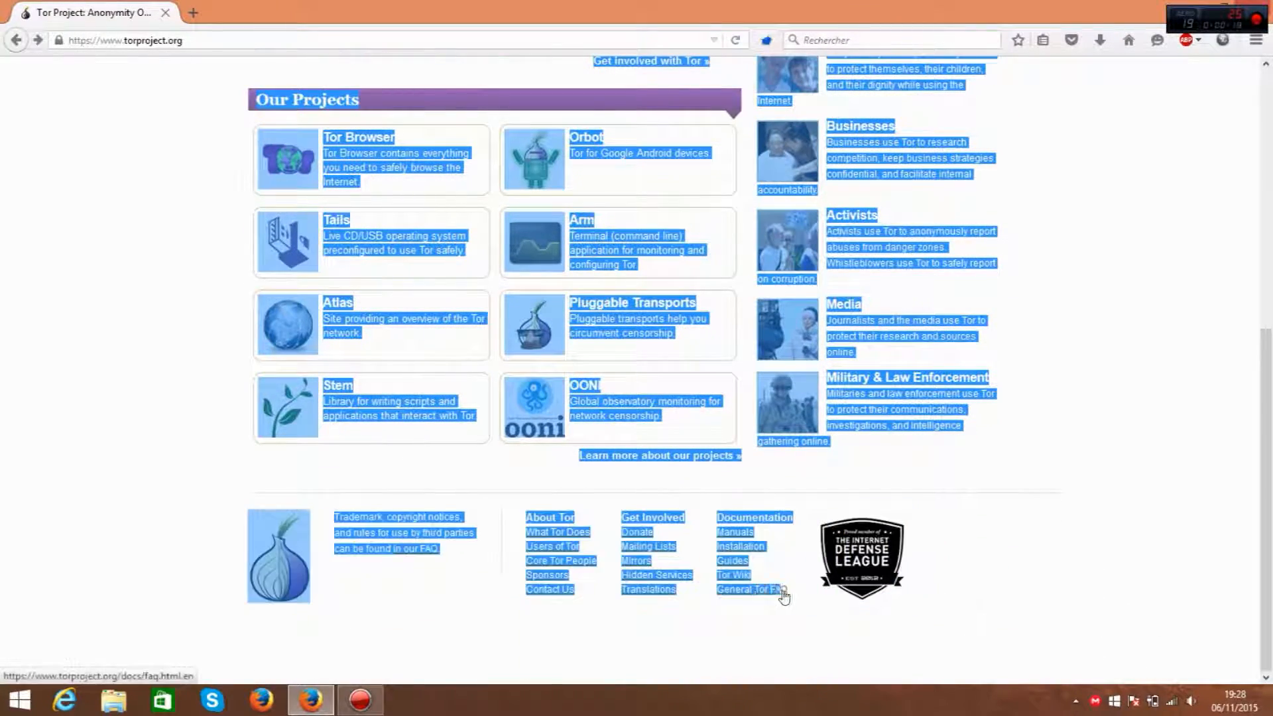
left_click(789, 613)
scroll(637, 398, "up", 7)
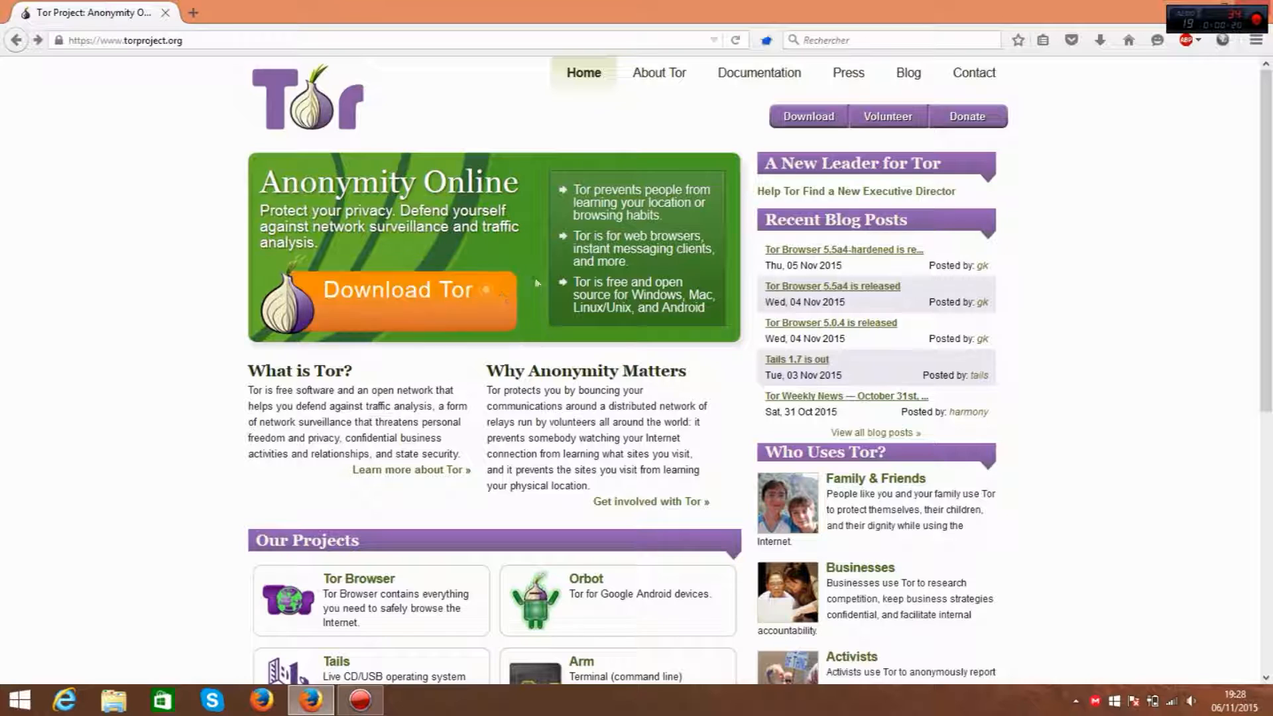
left_click_drag(229, 205, 111, 123)
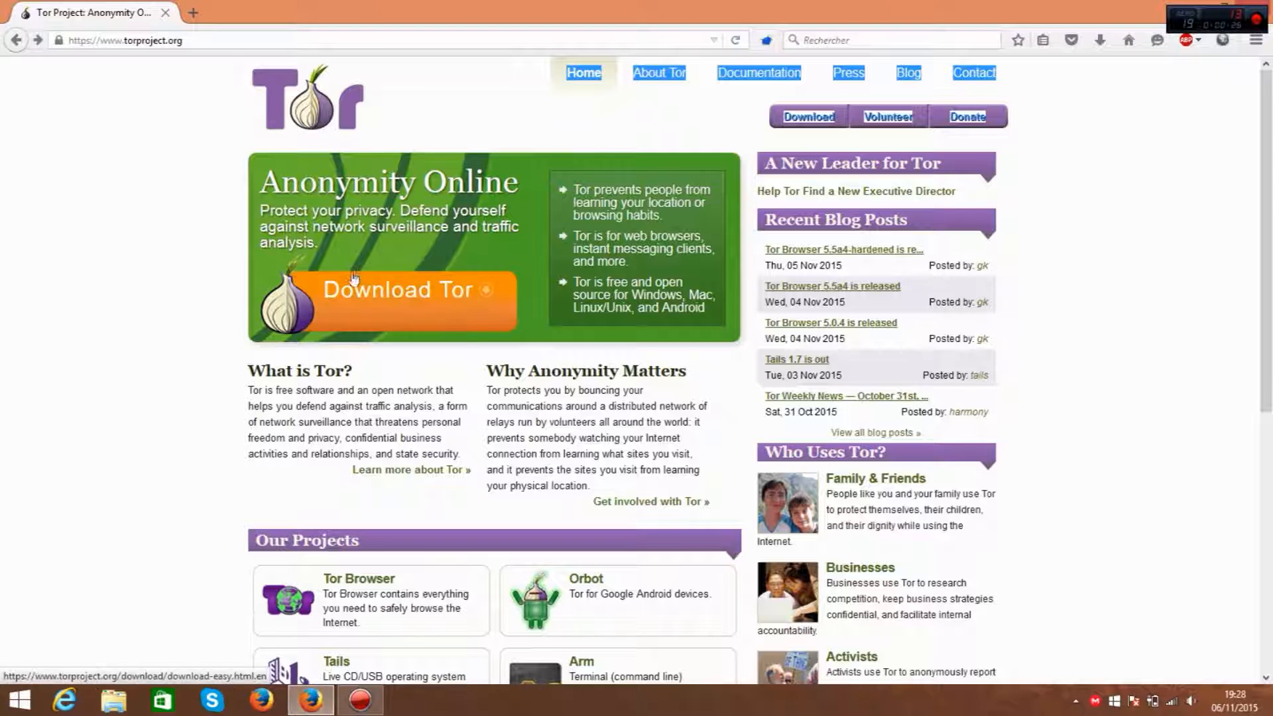
left_click_drag(236, 106, 1032, 471)
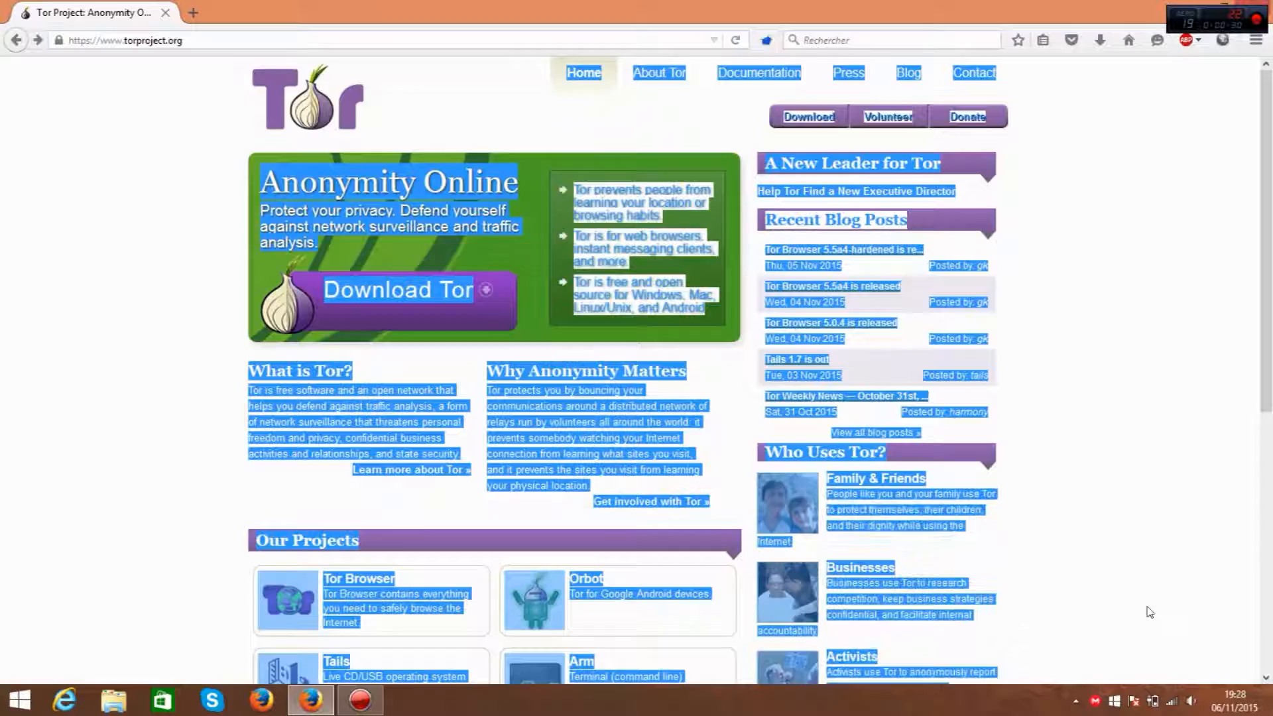
scroll(1066, 545, "down", 6)
left_click_drag(751, 702, 786, 597)
scroll(785, 597, "up", 7)
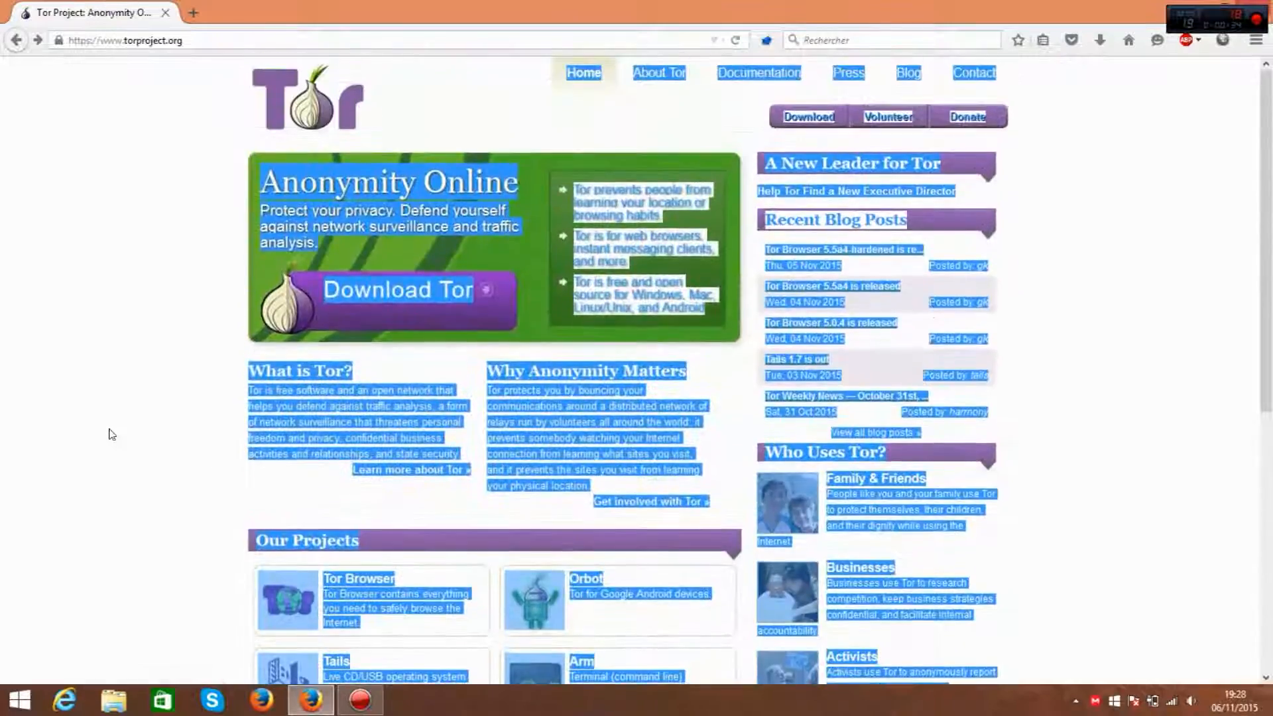
left_click(177, 83)
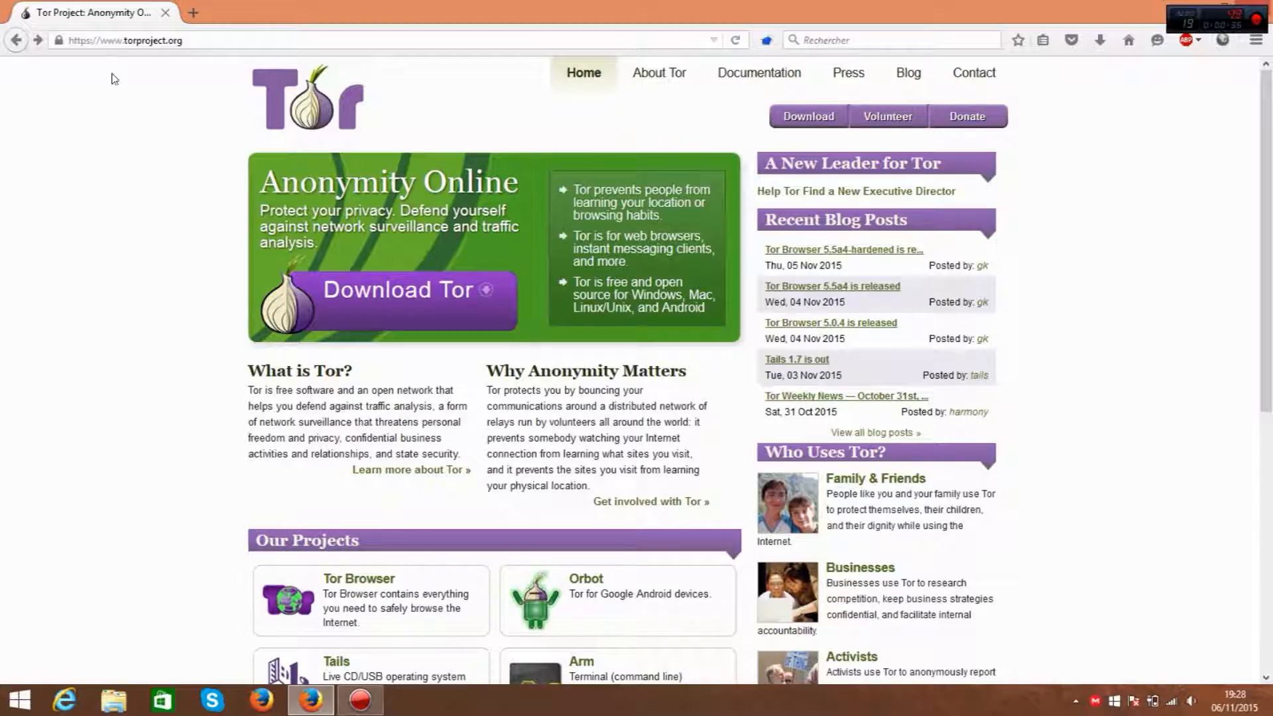
key("ctrl+a")
scroll(1071, 500, "down", 7)
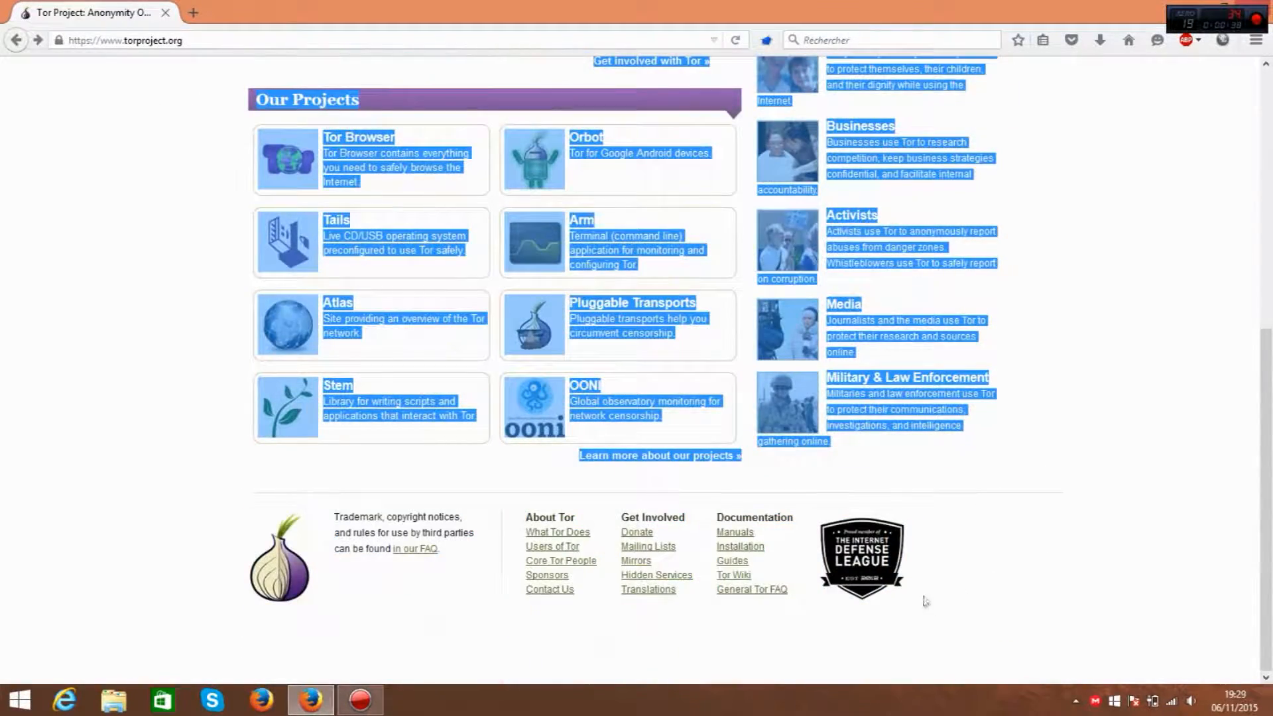
scroll(199, 411, "up", 7)
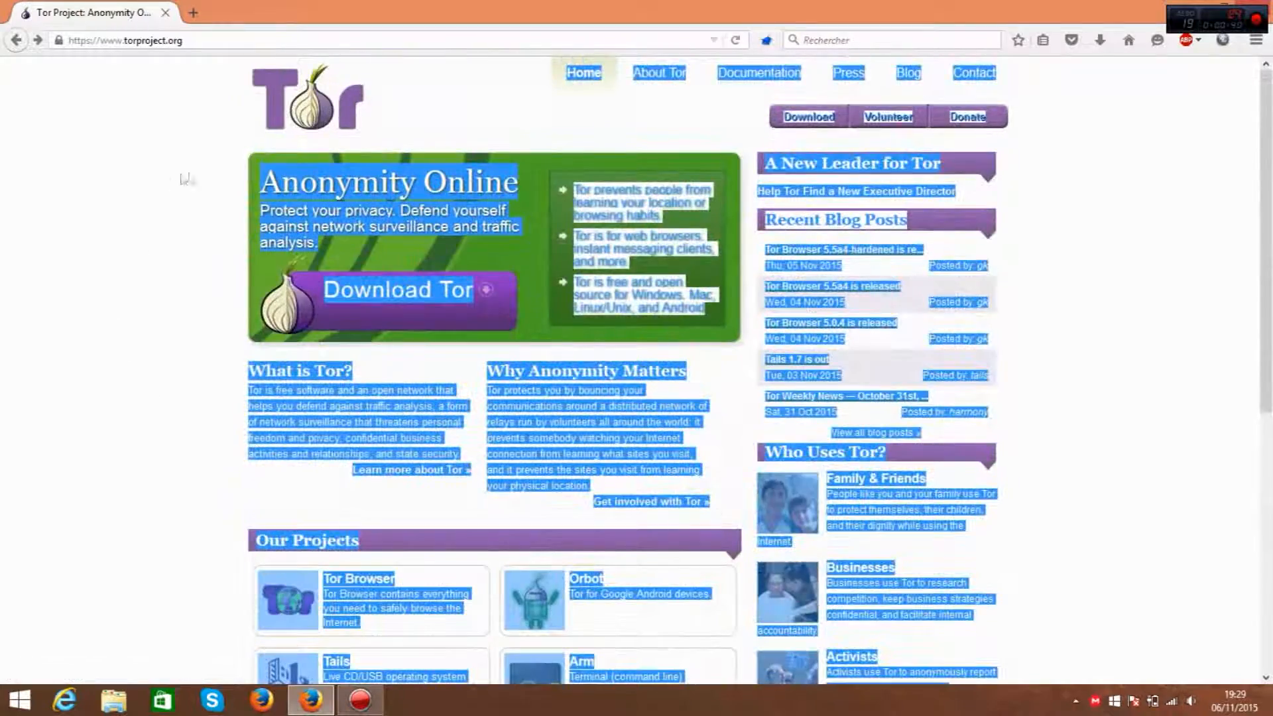
left_click(174, 167)
key("ctrl+a")
scroll(1235, 600, "down", 7)
left_click_drag(1238, 600, 4, 122)
scroll(1043, 637, "up", 7)
left_click(194, 84)
left_click_drag(596, 145, 1152, 584)
scroll(1152, 584, "down", 6)
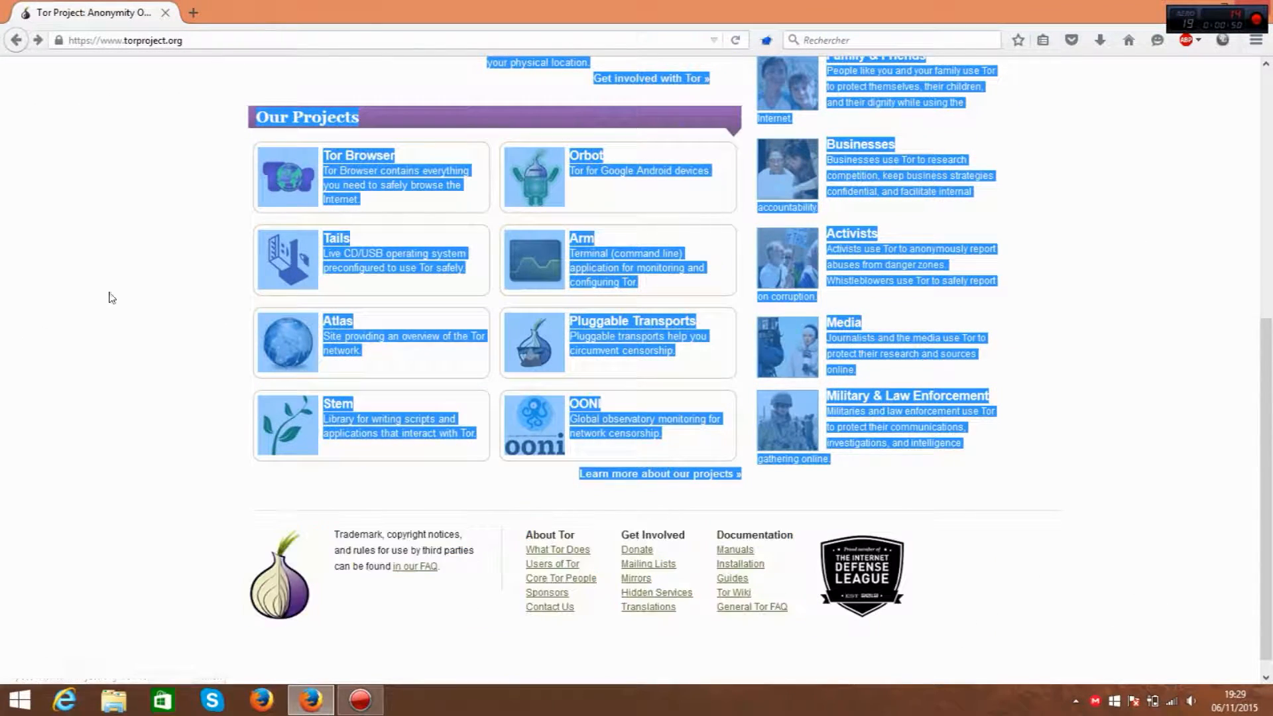
left_click(78, 264)
scroll(156, 395, "up", 6)
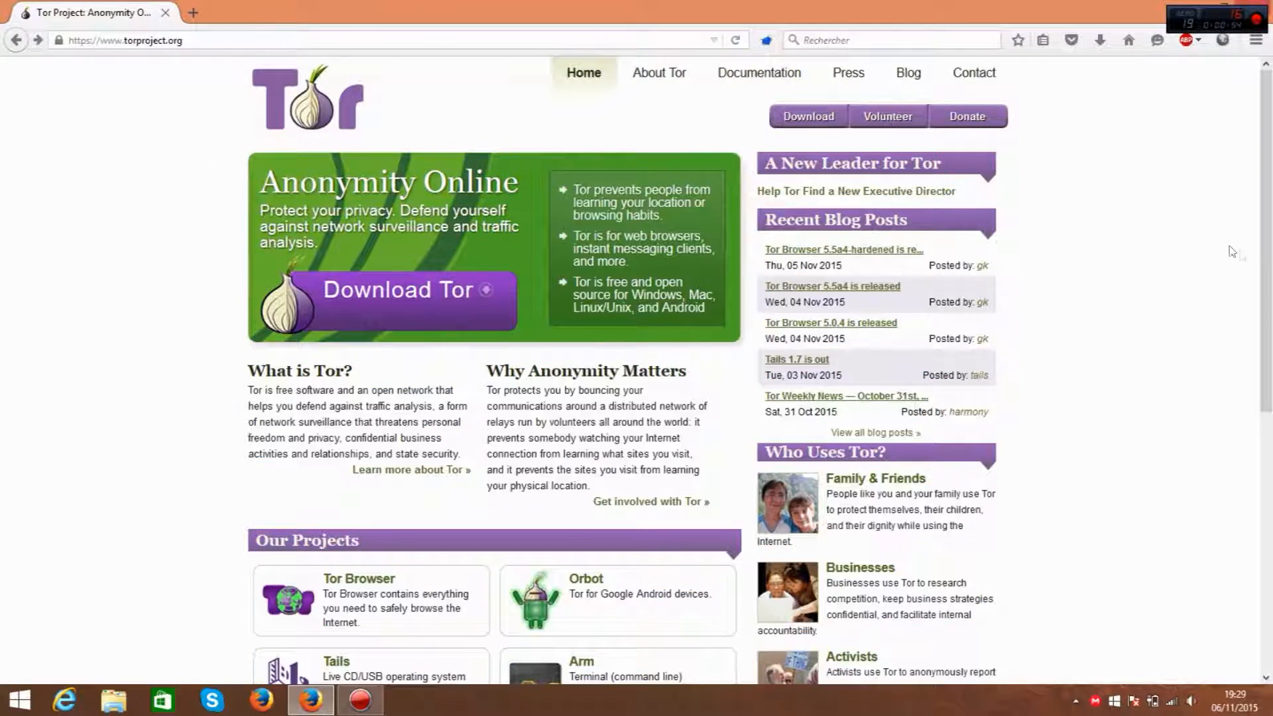
key("ctrl+a")
scroll(1051, 340, "down", 8)
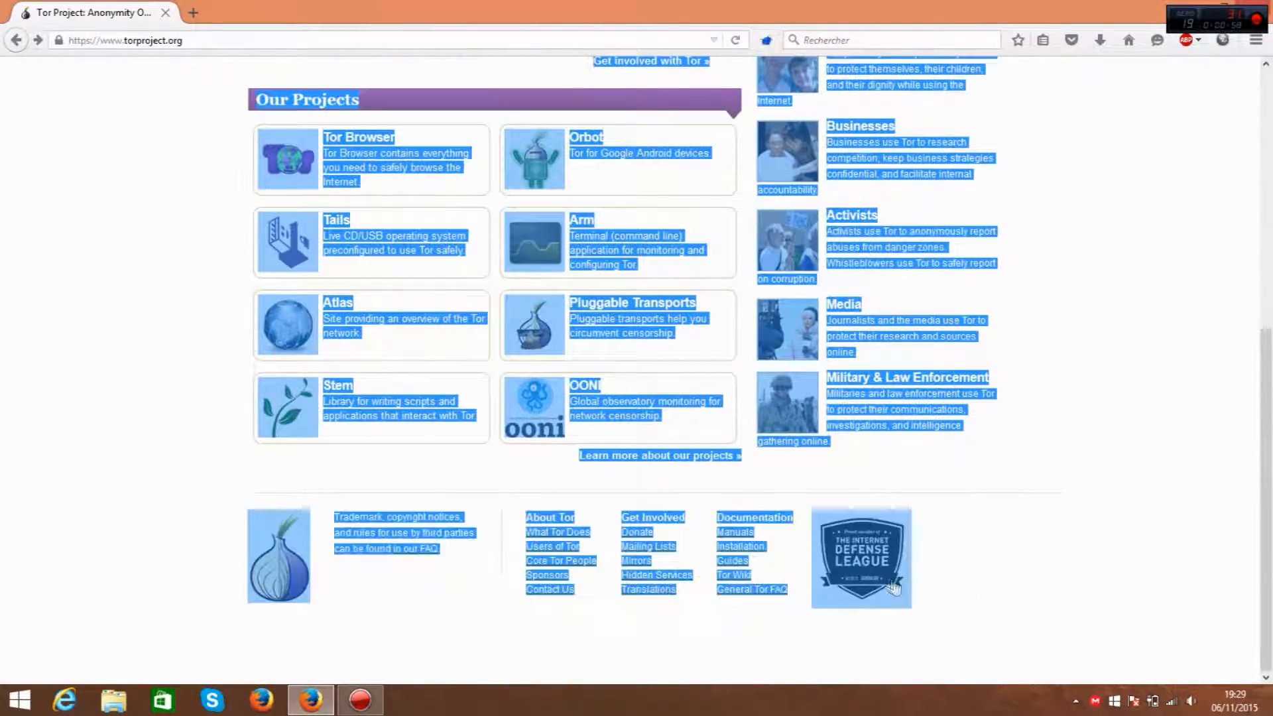
scroll(198, 419, "up", 8)
left_click(124, 292)
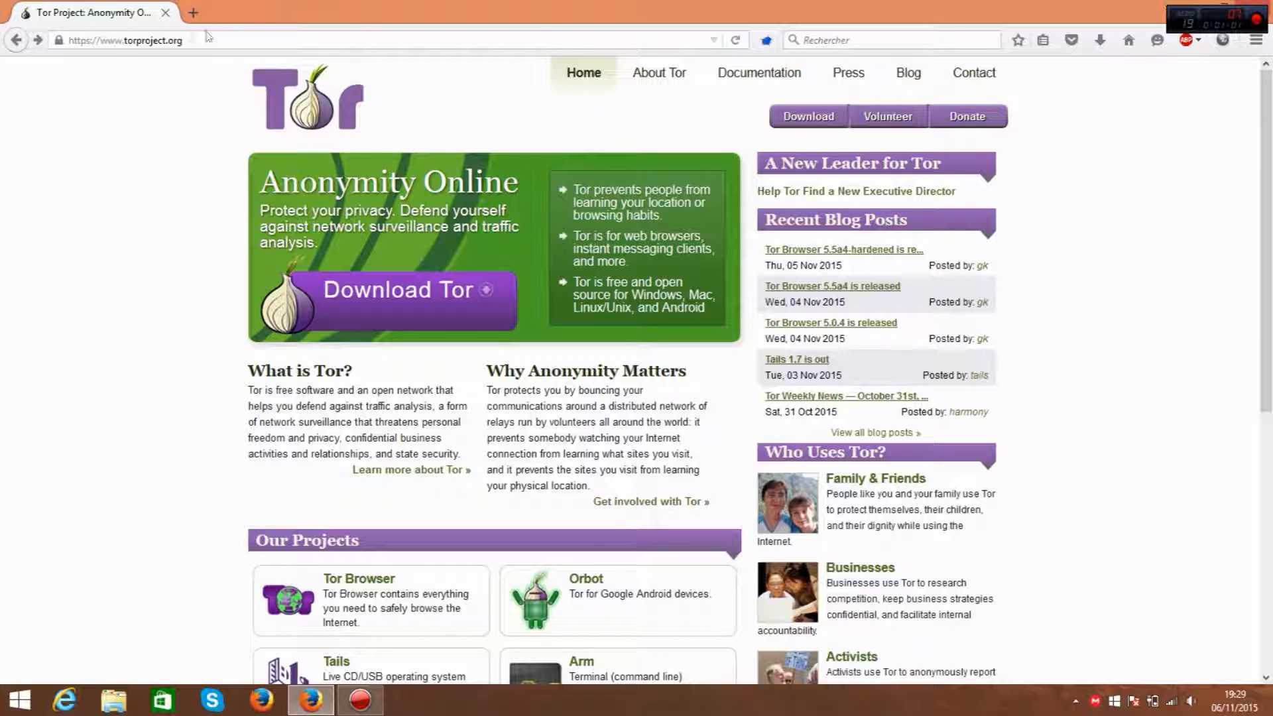
Step: Open the Tor Browser for Windows download page from the Tor Project home page
left_click(439, 305)
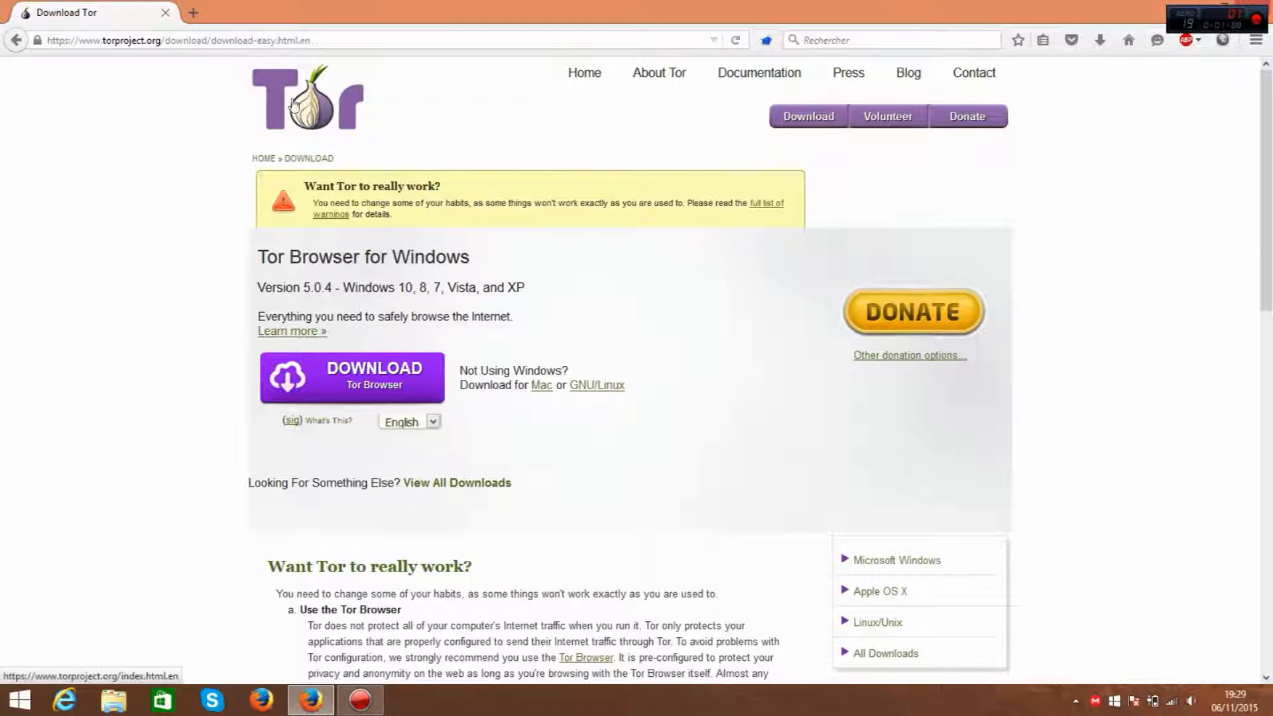
left_click(16, 40)
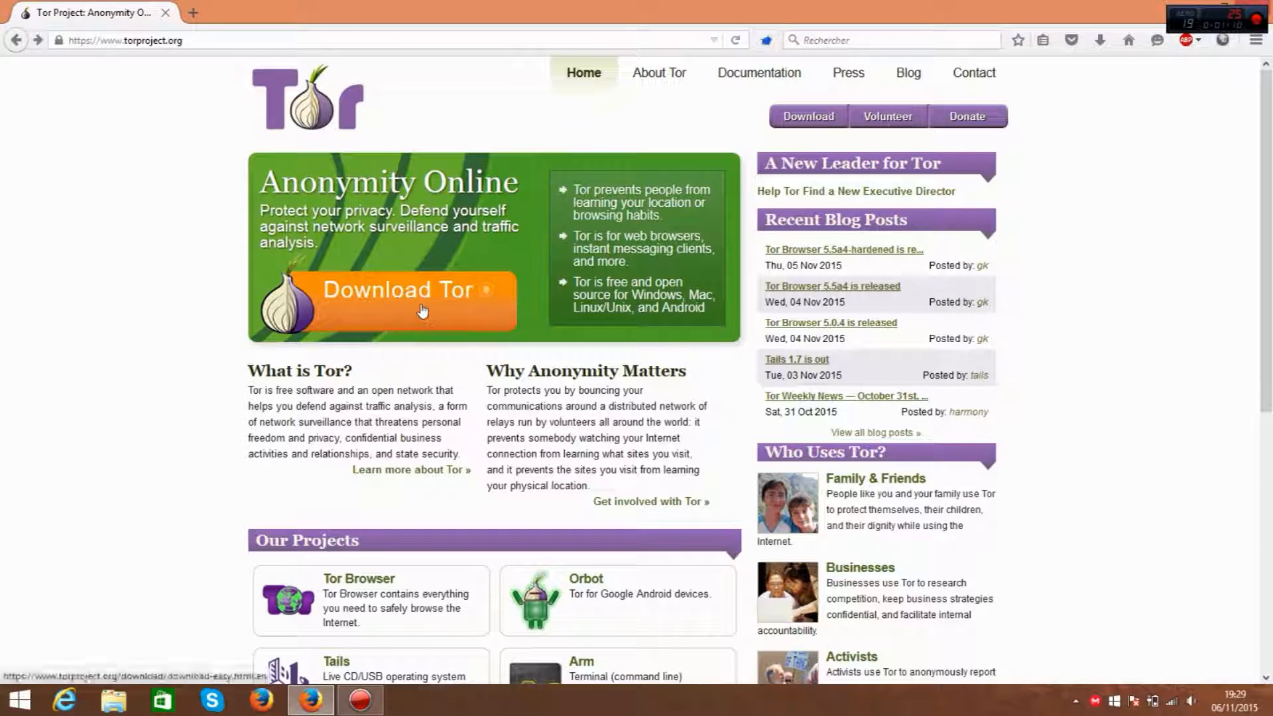
left_click(418, 309)
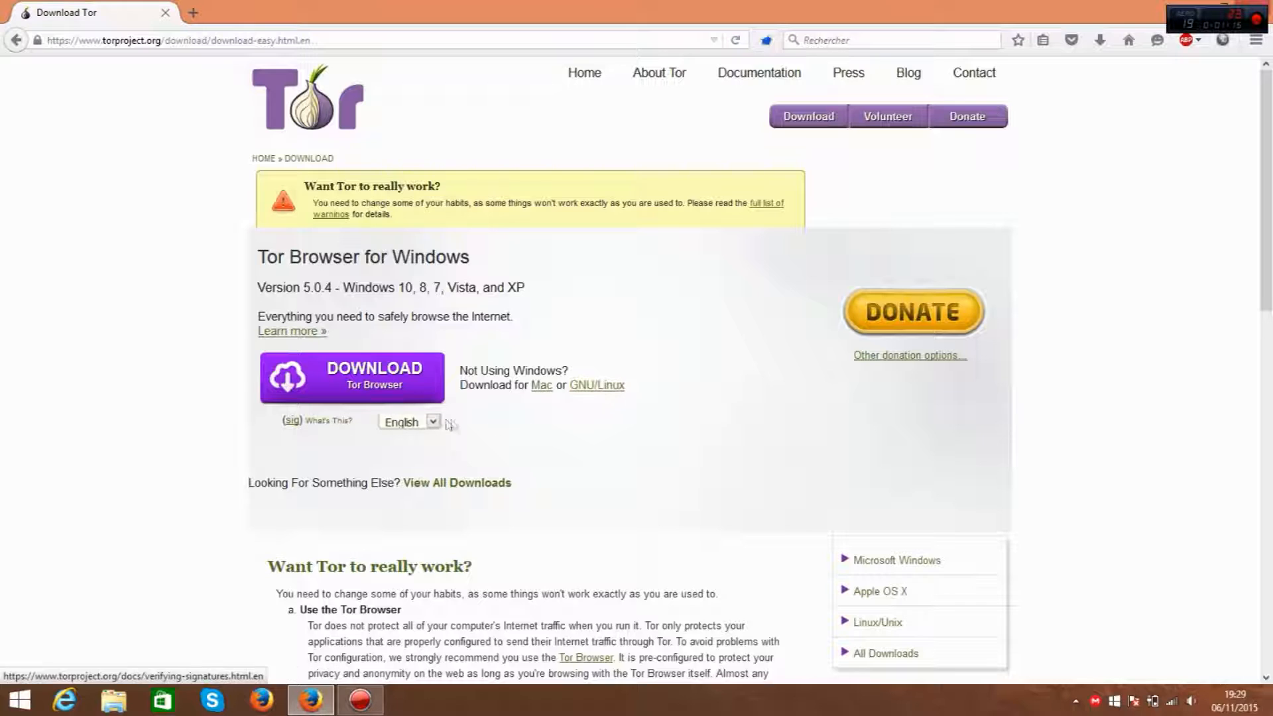
Step: Set the language of the Tor Browser for Windows download to Français
left_click(424, 422)
left_click(398, 509)
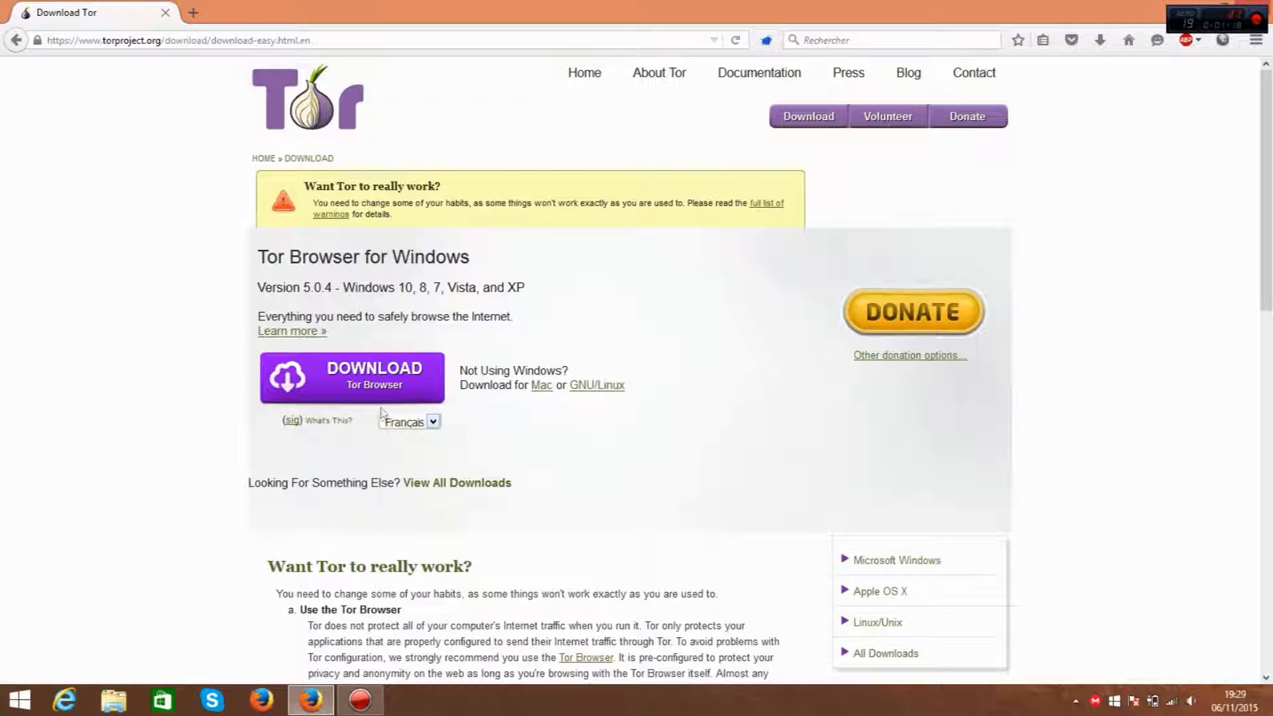
left_click(431, 421)
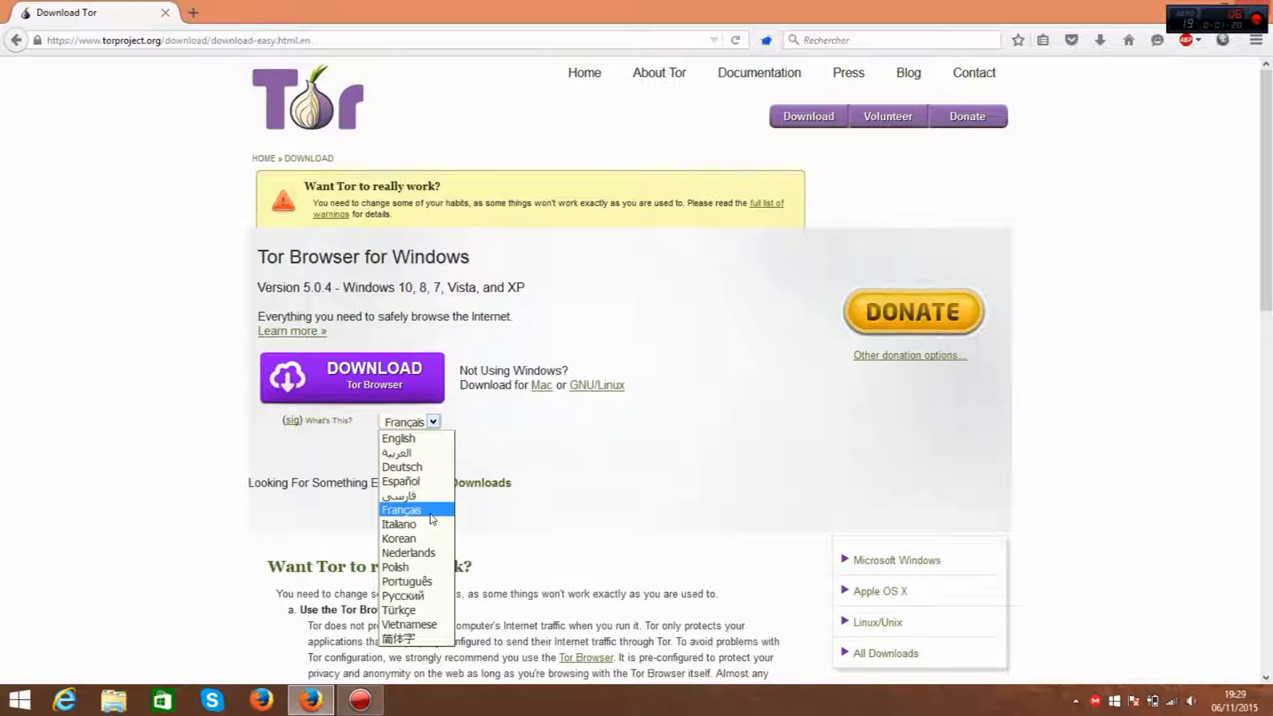
left_click(424, 510)
left_click(428, 422)
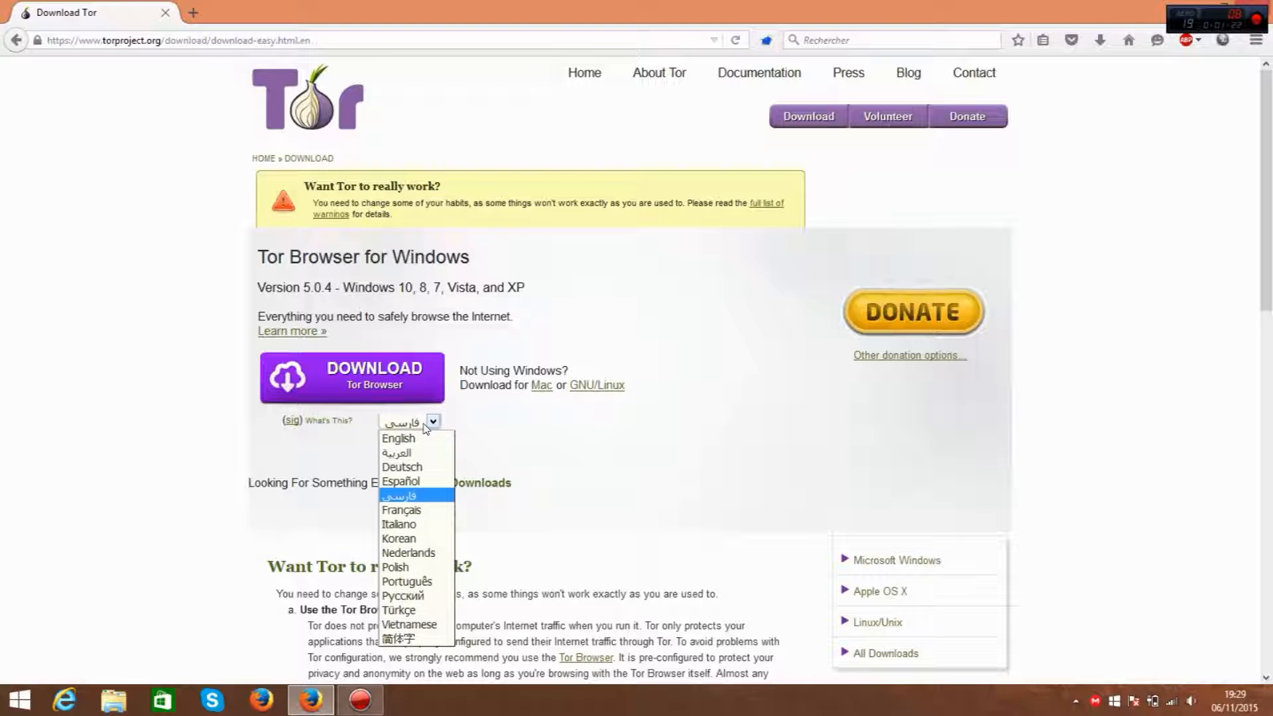
left_click(408, 510)
Step: Download the French Tor Browser installer and save it in the Téléchargements folder
left_click(378, 373)
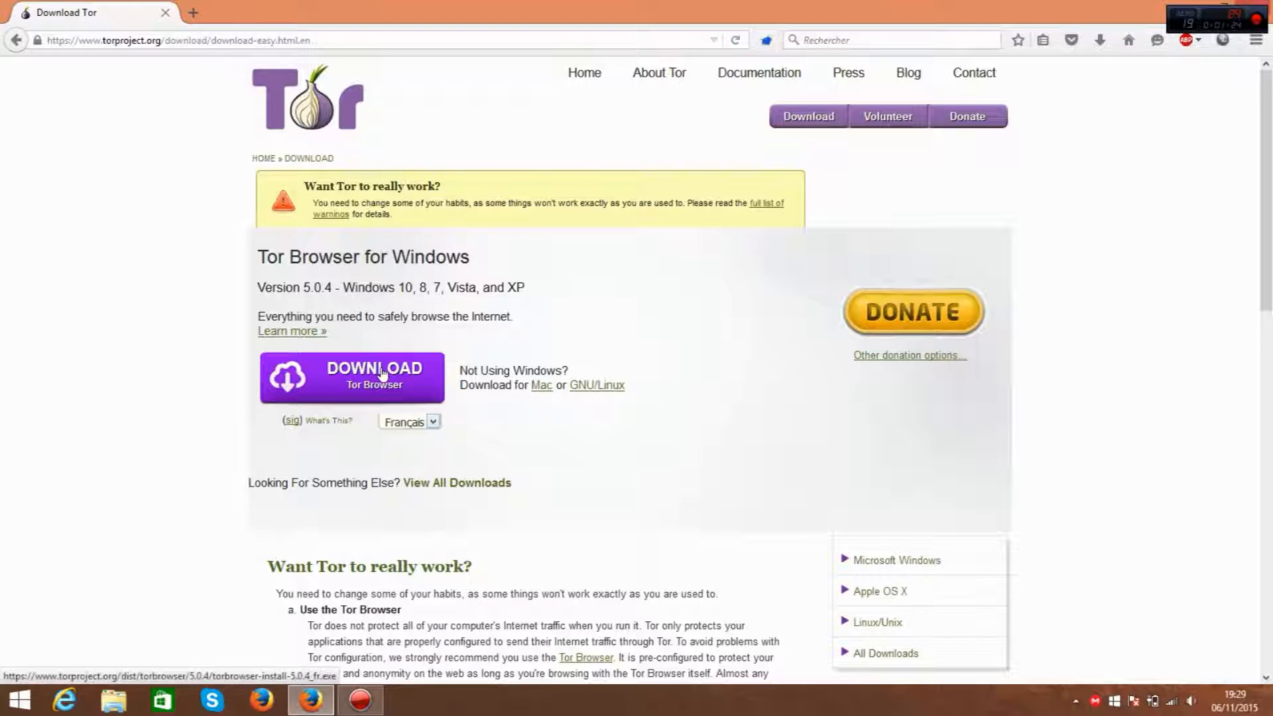
left_click(1053, 466)
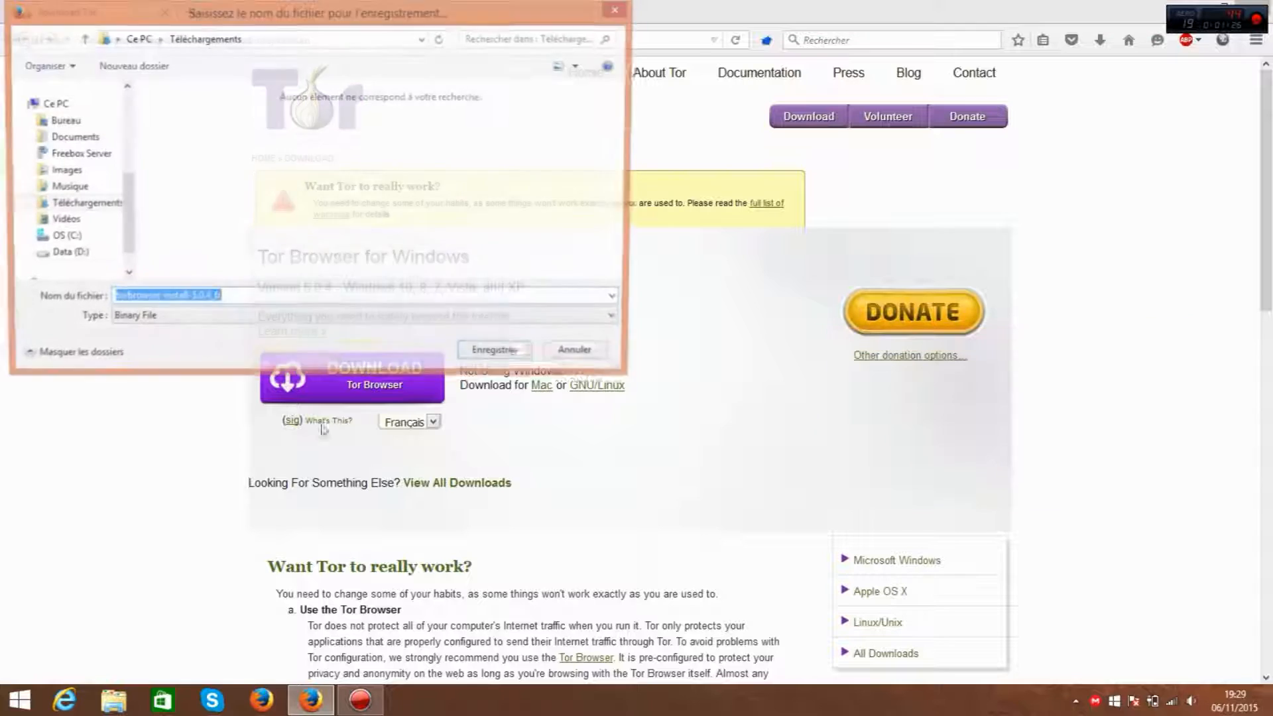
left_click(502, 356)
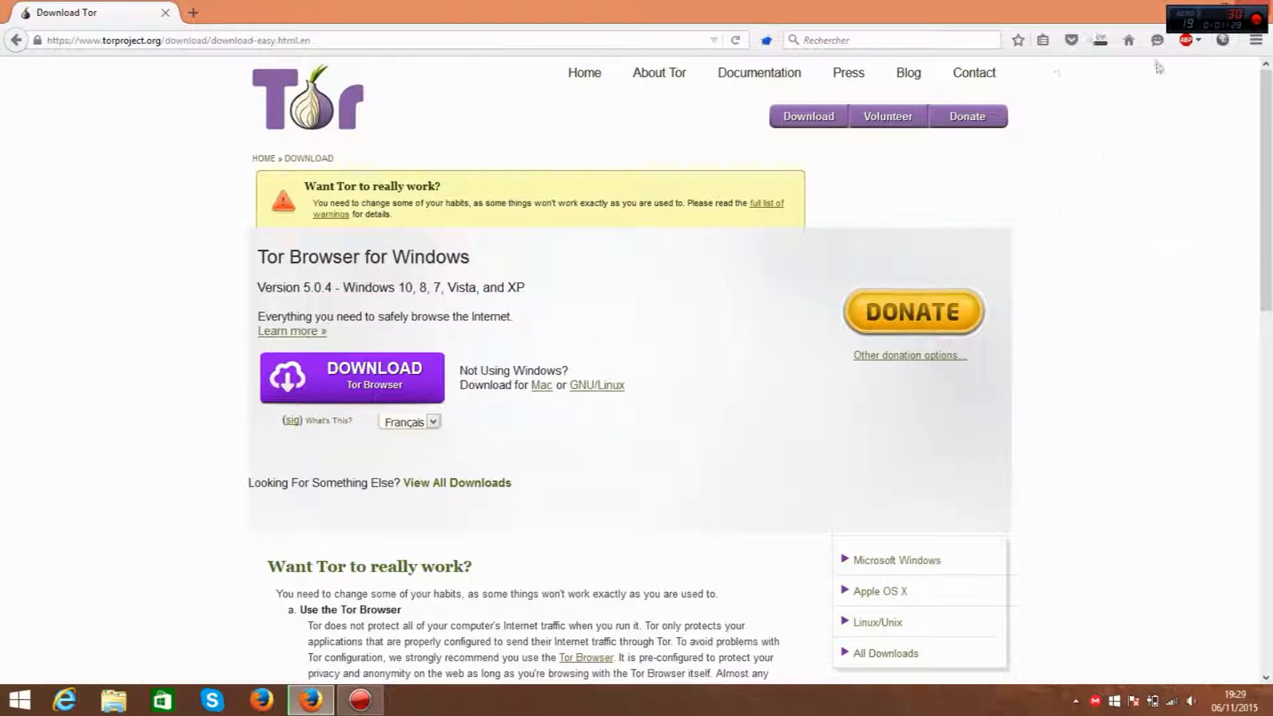
Step: Run the downloaded torbrowser-install-5.0.4_fr.exe with French as installer language and install Tor Browser in the proposed Desktop folder
left_click(1099, 41)
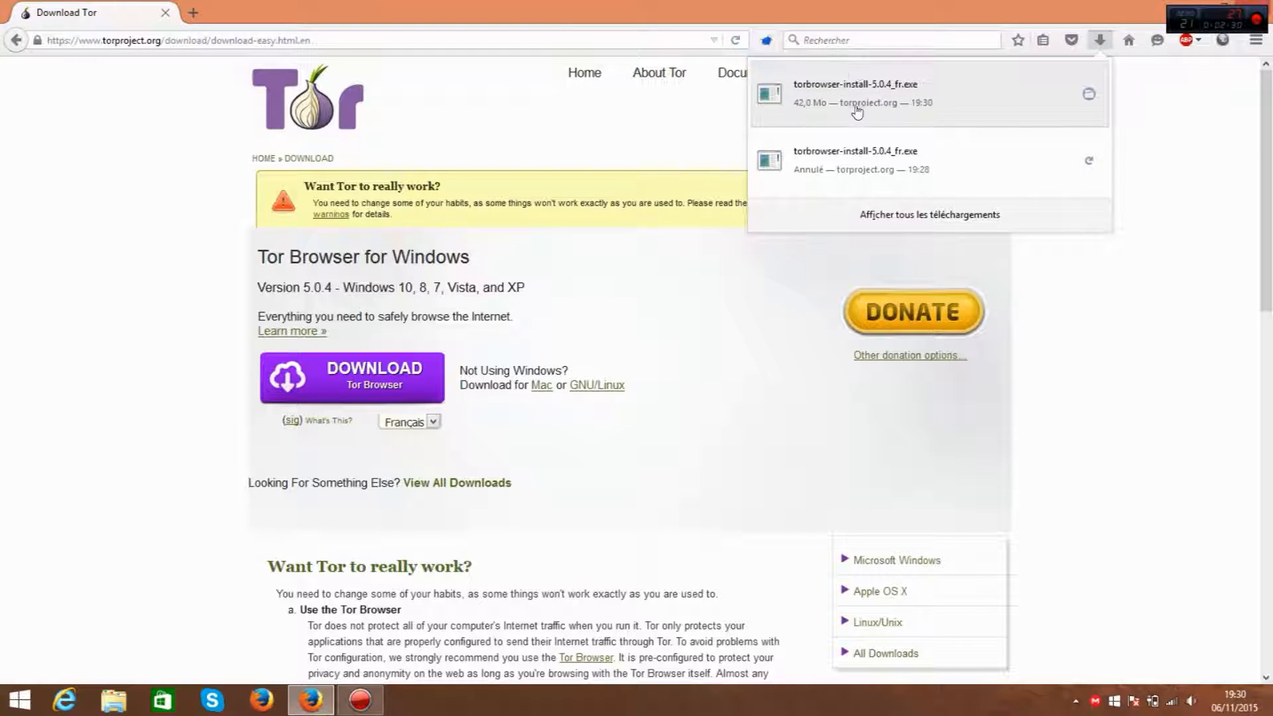
left_click(931, 104)
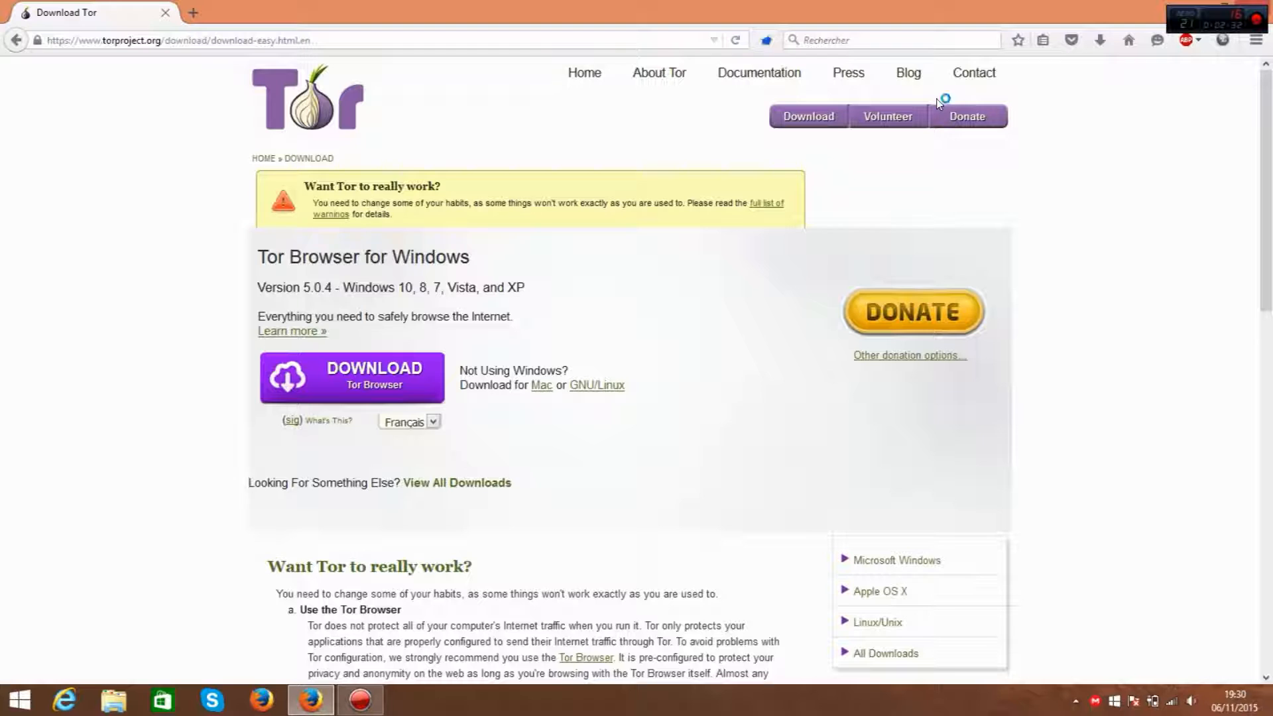
left_click(619, 361)
left_click(620, 364)
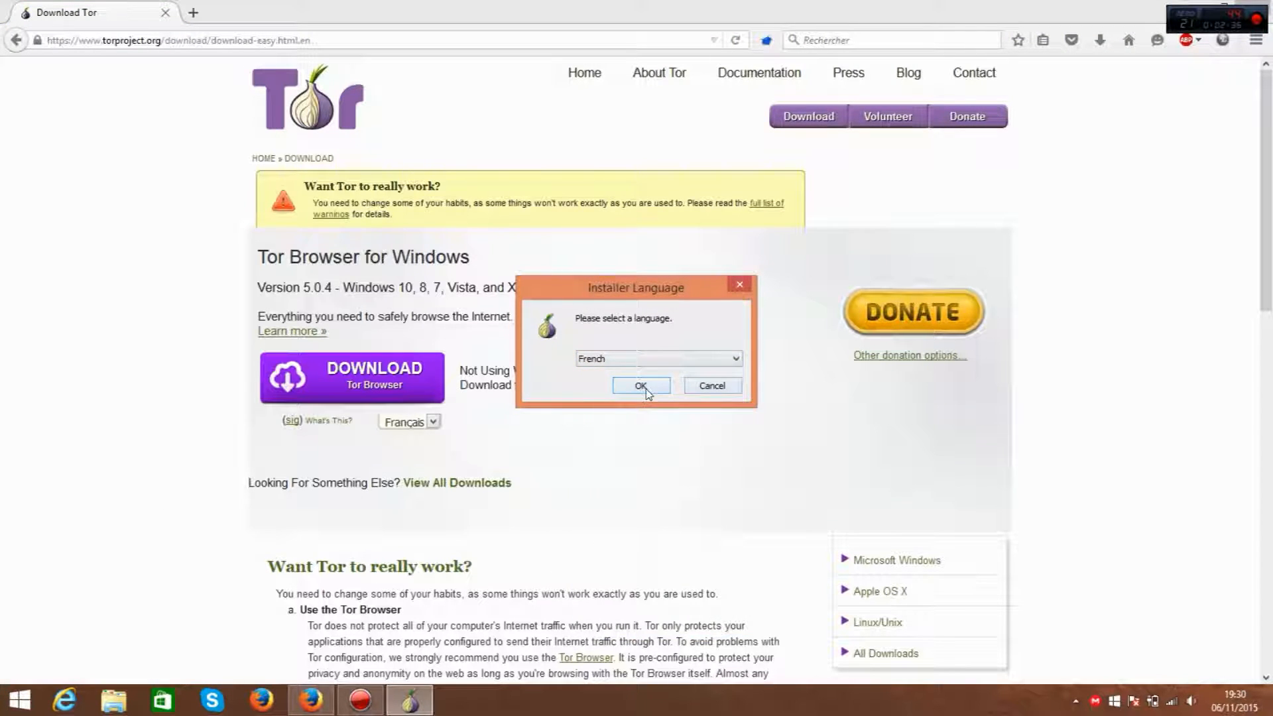
left_click(641, 387)
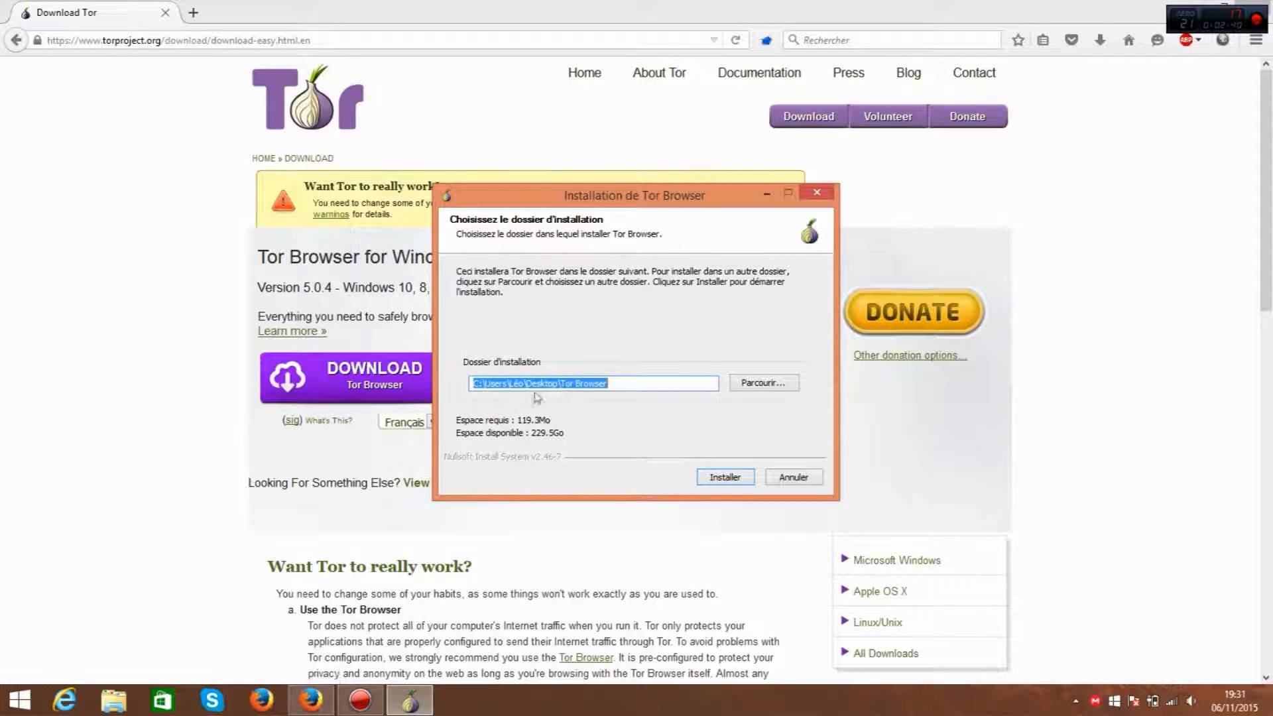
left_click(738, 478)
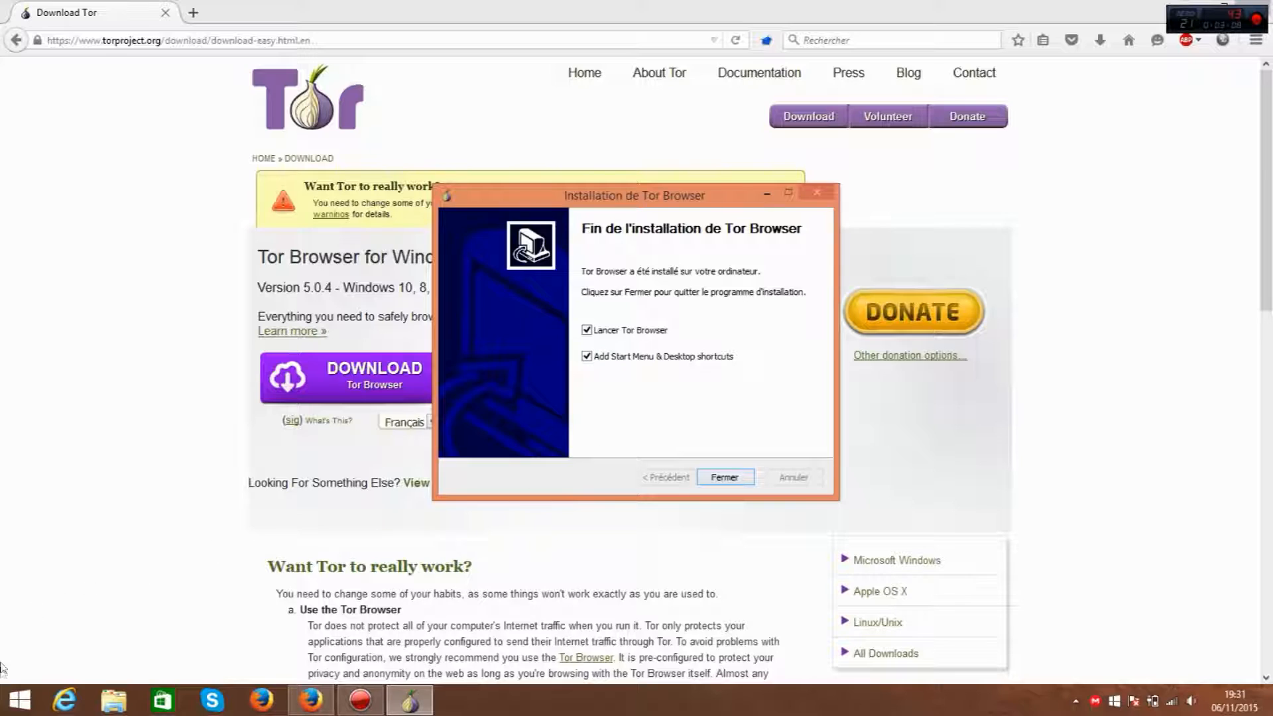
Step: Turn off the Start menu and desktop shortcuts option and close the installer, keeping Lancer Tor Browser enabled
left_click(15, 704)
left_click(14, 704)
left_click(587, 357)
left_click(736, 480)
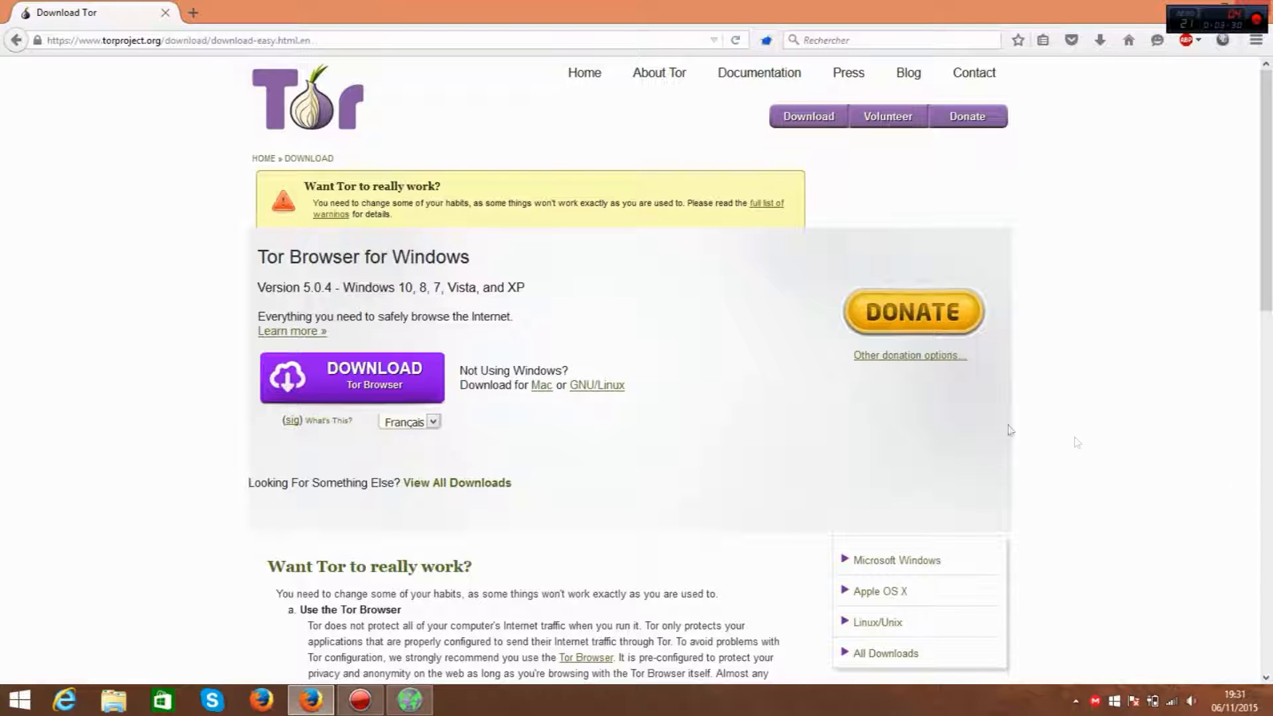
scroll(1072, 465, "down", 5)
scroll(320, 581, "up", 5)
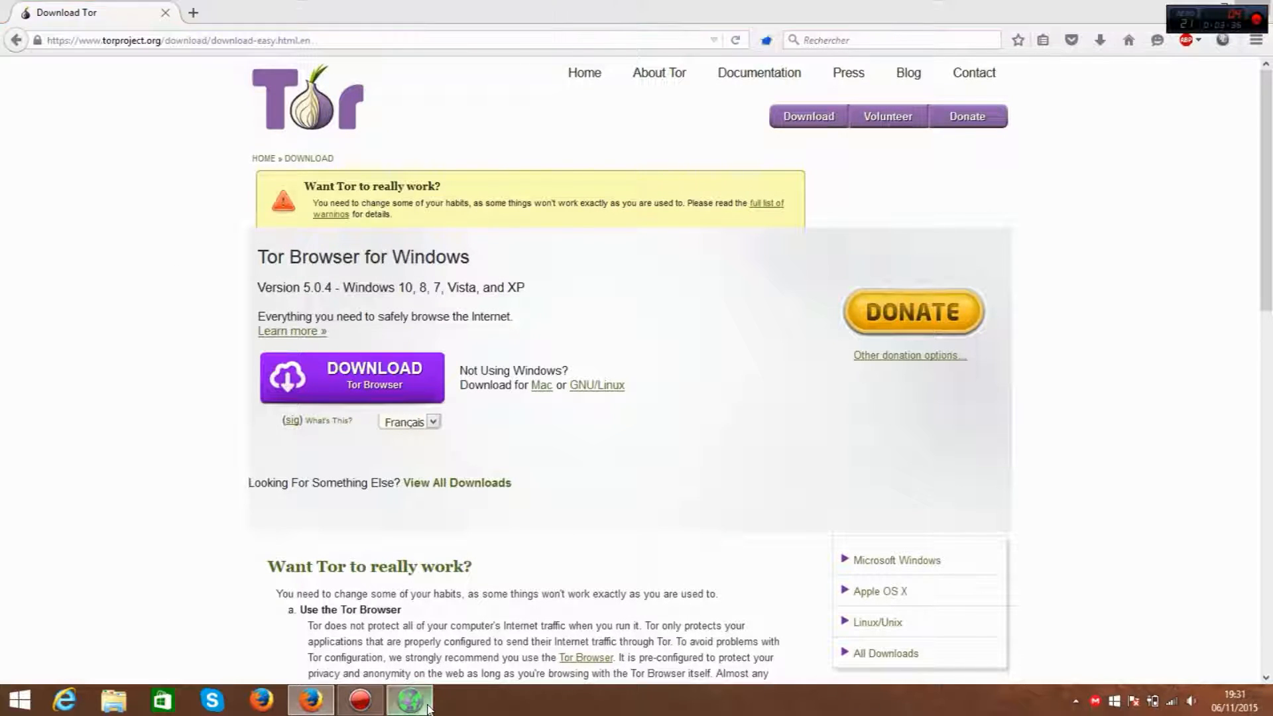
Step: View the bridge configuration page in the Tor network settings, return, and connect directly to the Tor network
left_click_drag(377, 6, 628, 88)
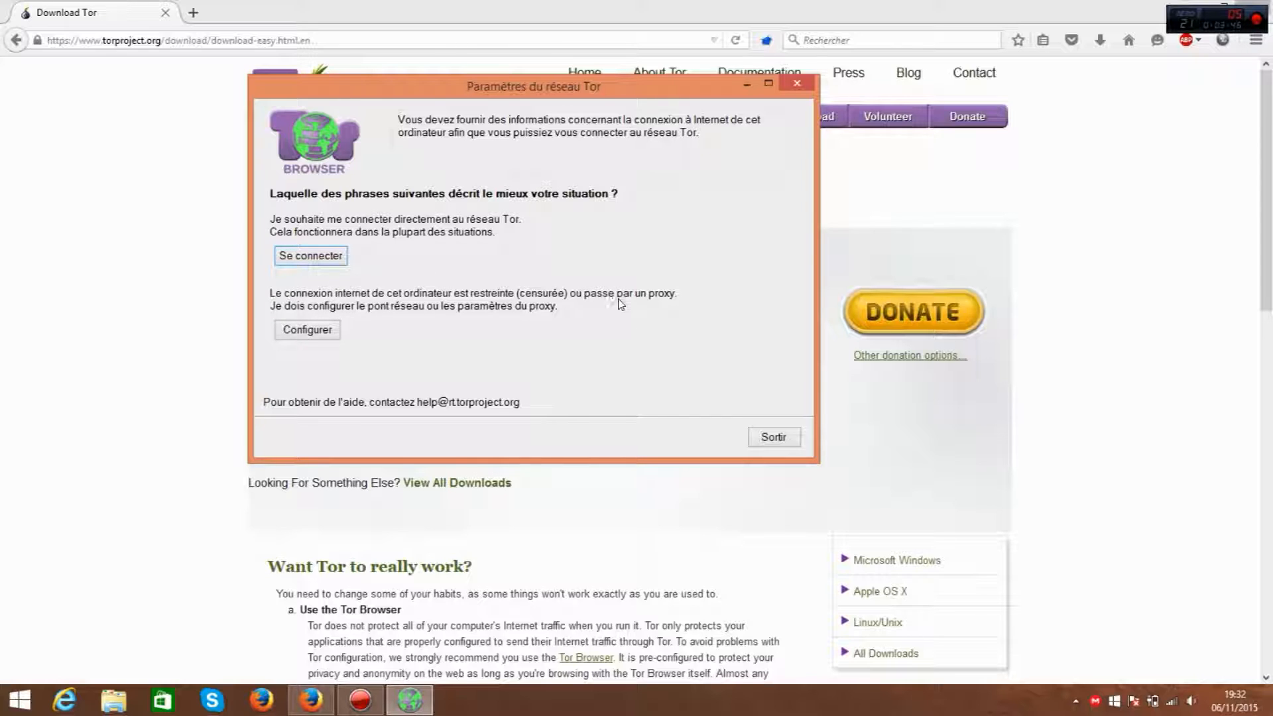
left_click(302, 332)
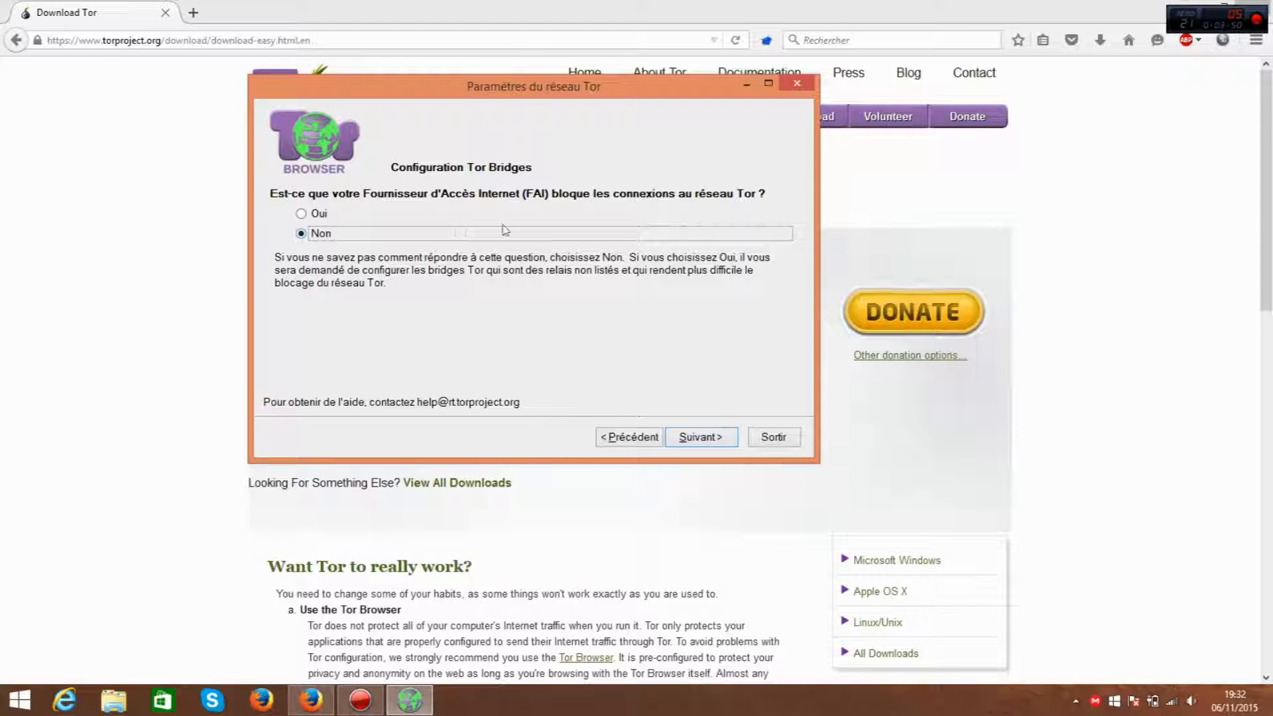
left_click(626, 437)
left_click(325, 264)
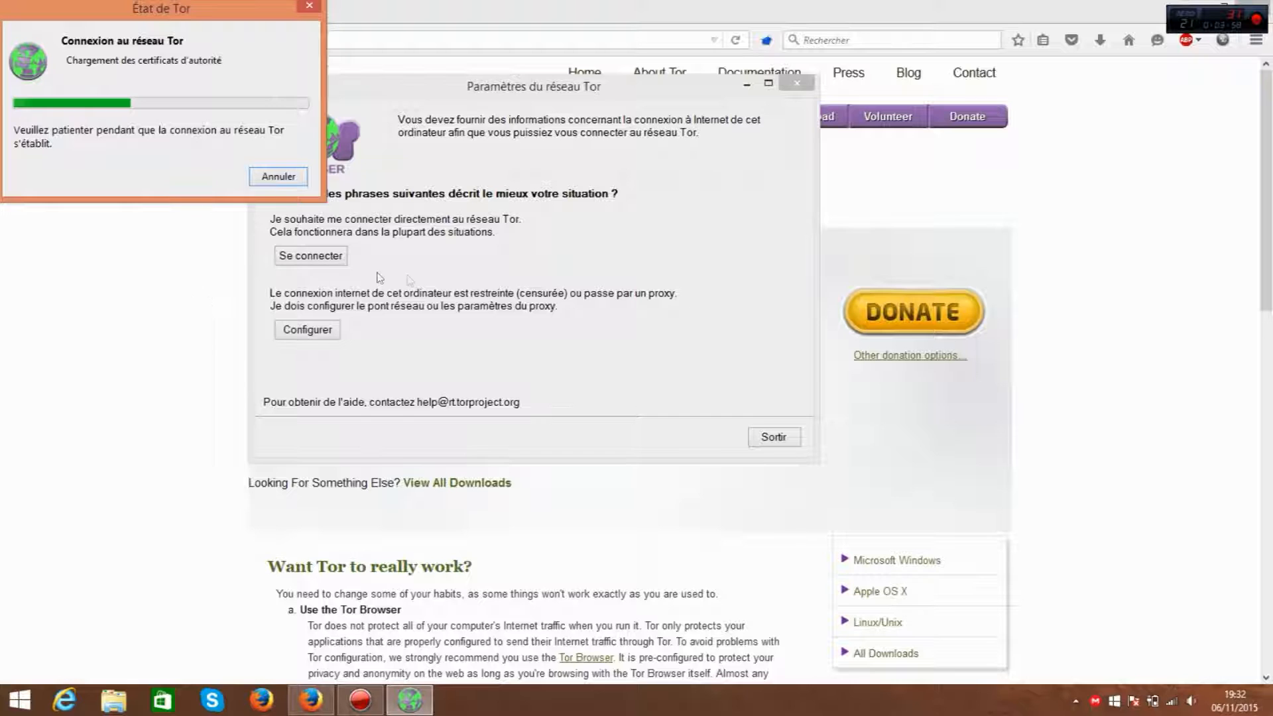
left_click_drag(243, 5, 502, 175)
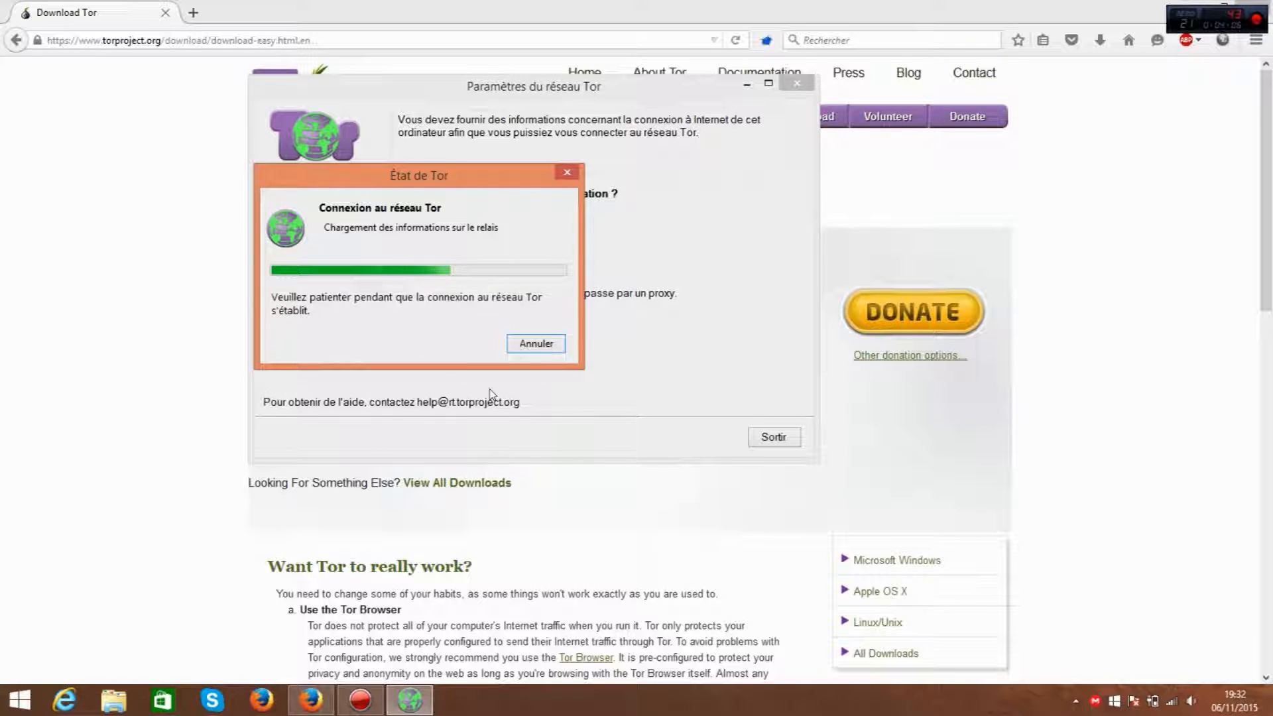
left_click_drag(390, 169, 826, 370)
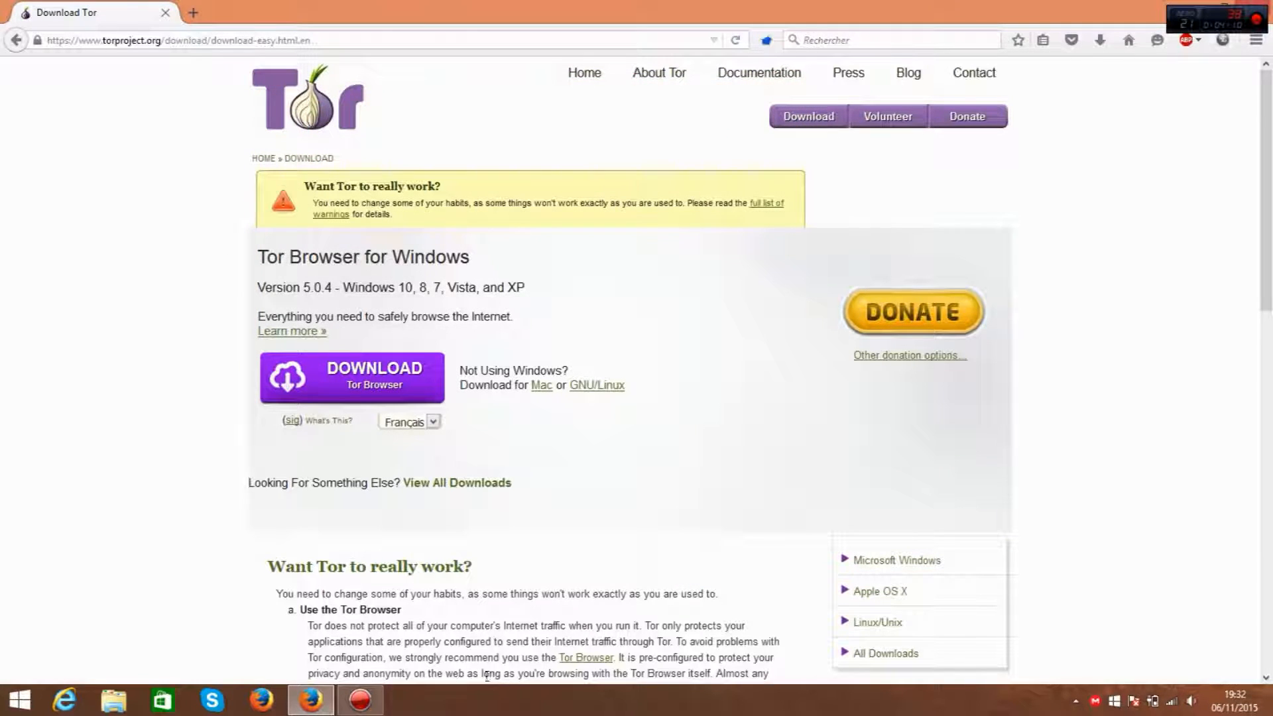
Step: Move the newly opened Tor Browser window toward the middle of the desktop
mouse_move(386, 695)
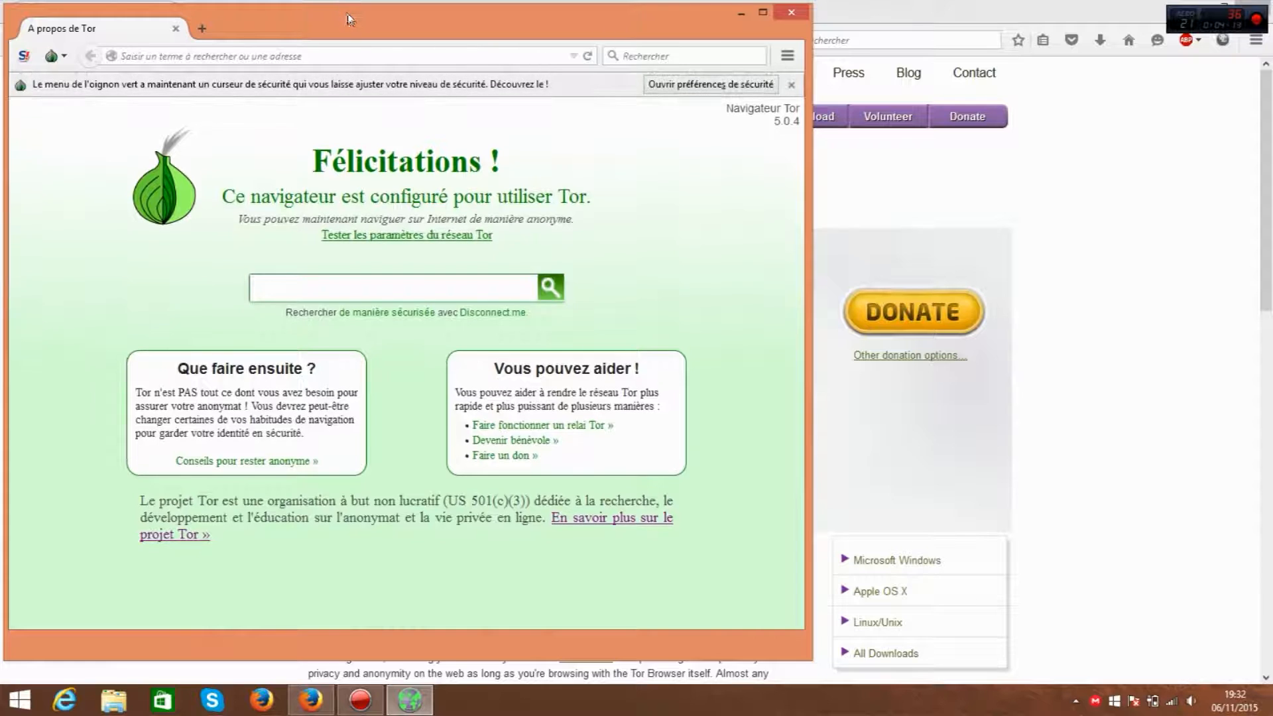
left_click_drag(347, 18, 656, 22)
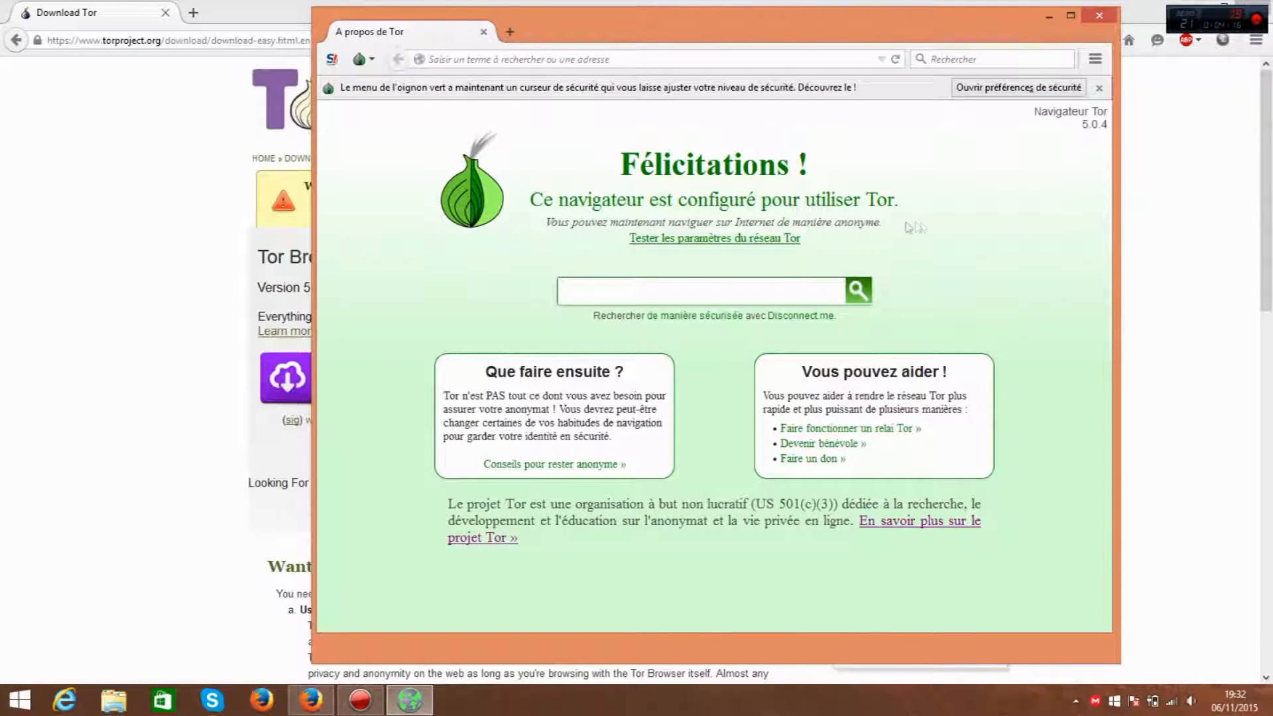
Step: Dismiss the security slider notice, view the Tor network settings, and close them without changing any option
mouse_move(919, 206)
left_mouse_down()
mouse_move(557, 199)
mouse_move(523, 162)
mouse_move(915, 197)
left_mouse_up()
left_click(1099, 88)
left_click(361, 59)
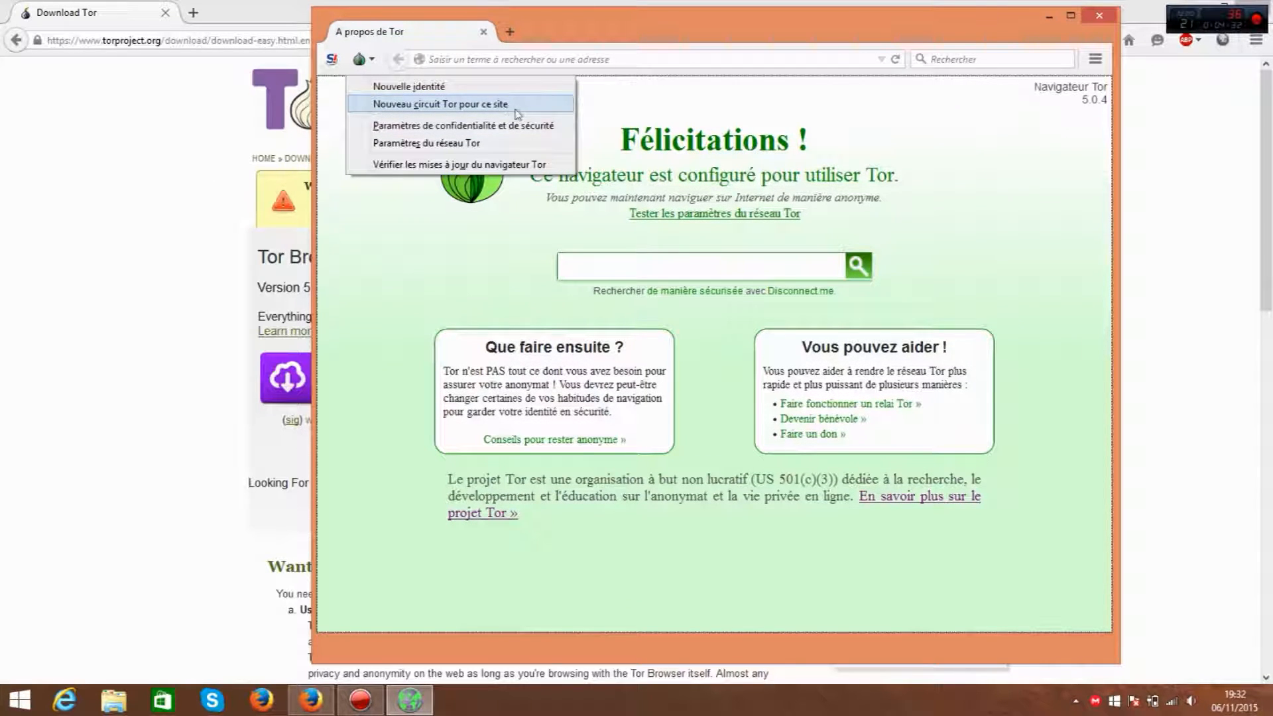
left_click(536, 149)
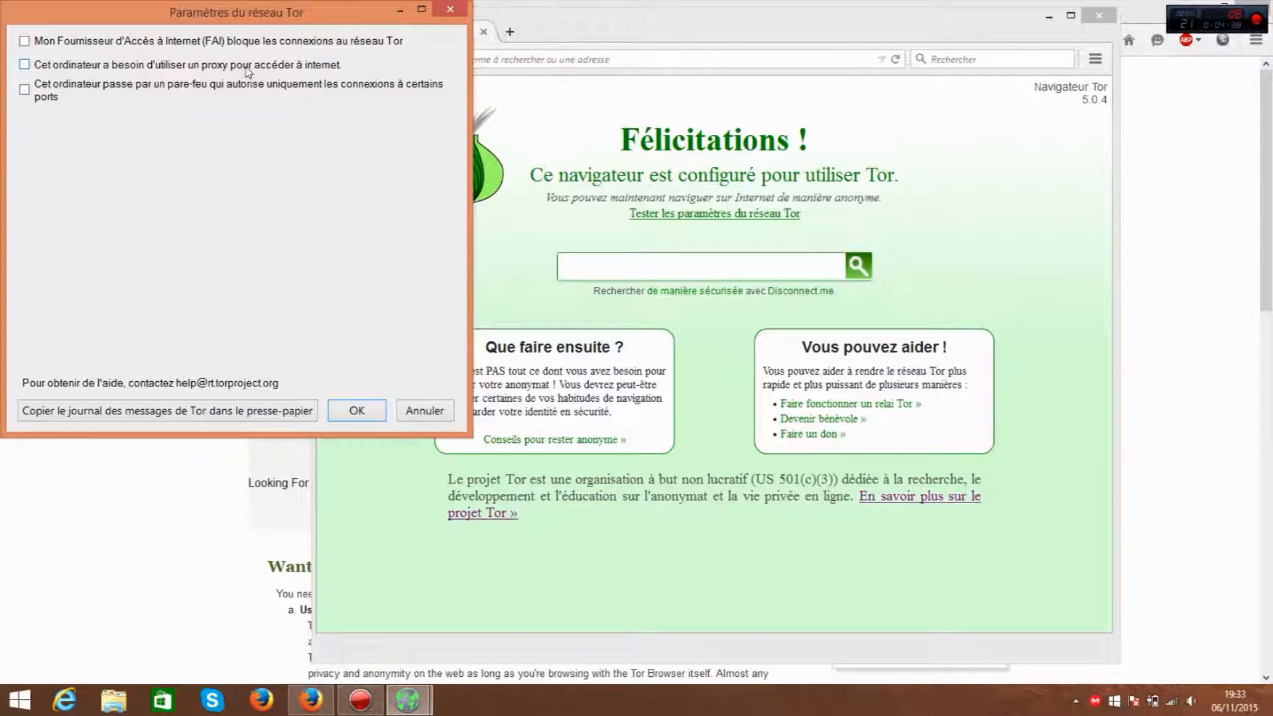
left_click(450, 9)
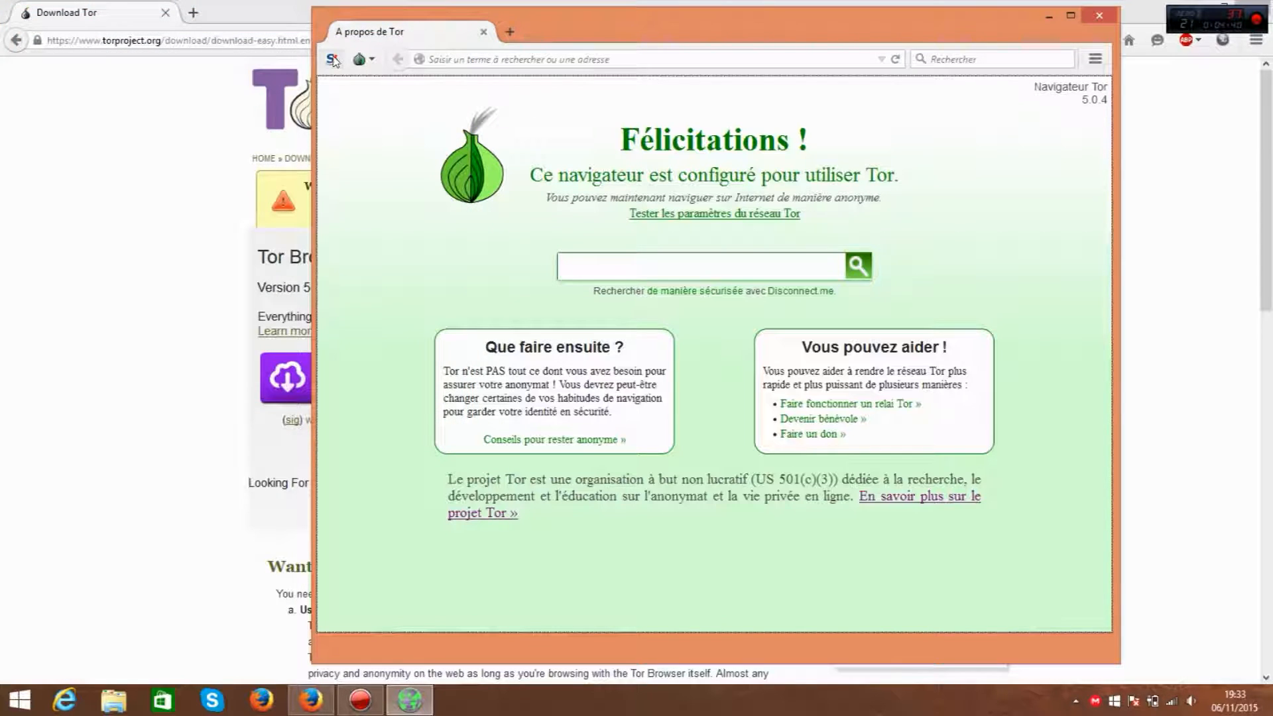
left_click(361, 61)
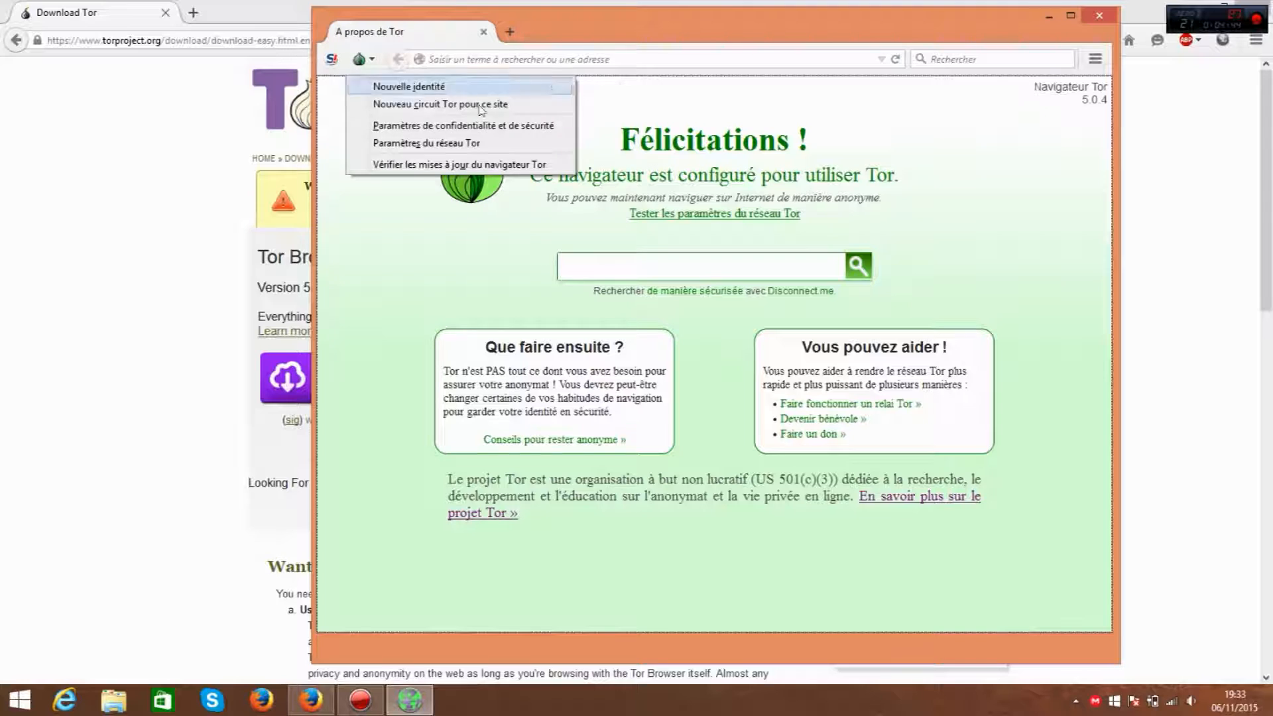
left_click(630, 124)
Step: Forbid JavaScript globally in NoScript and temporarily allow it for the current page
mouse_move(332, 59)
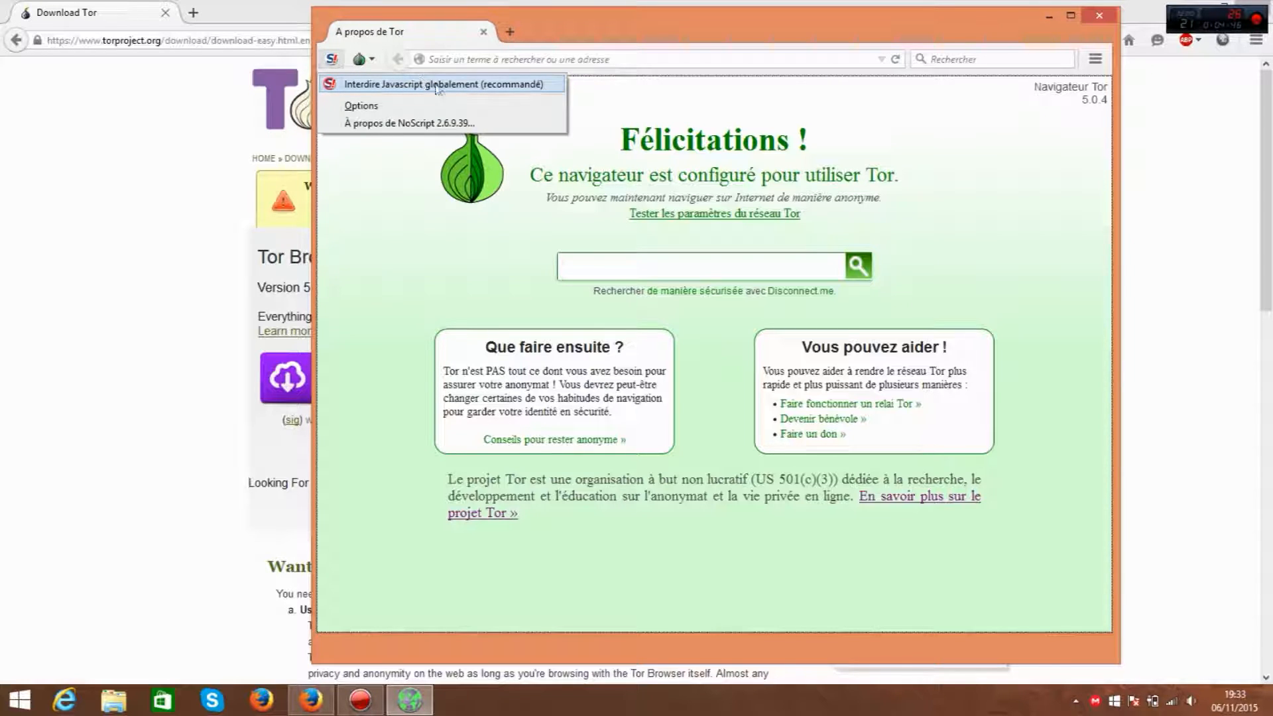
left_click(465, 90)
mouse_move(332, 59)
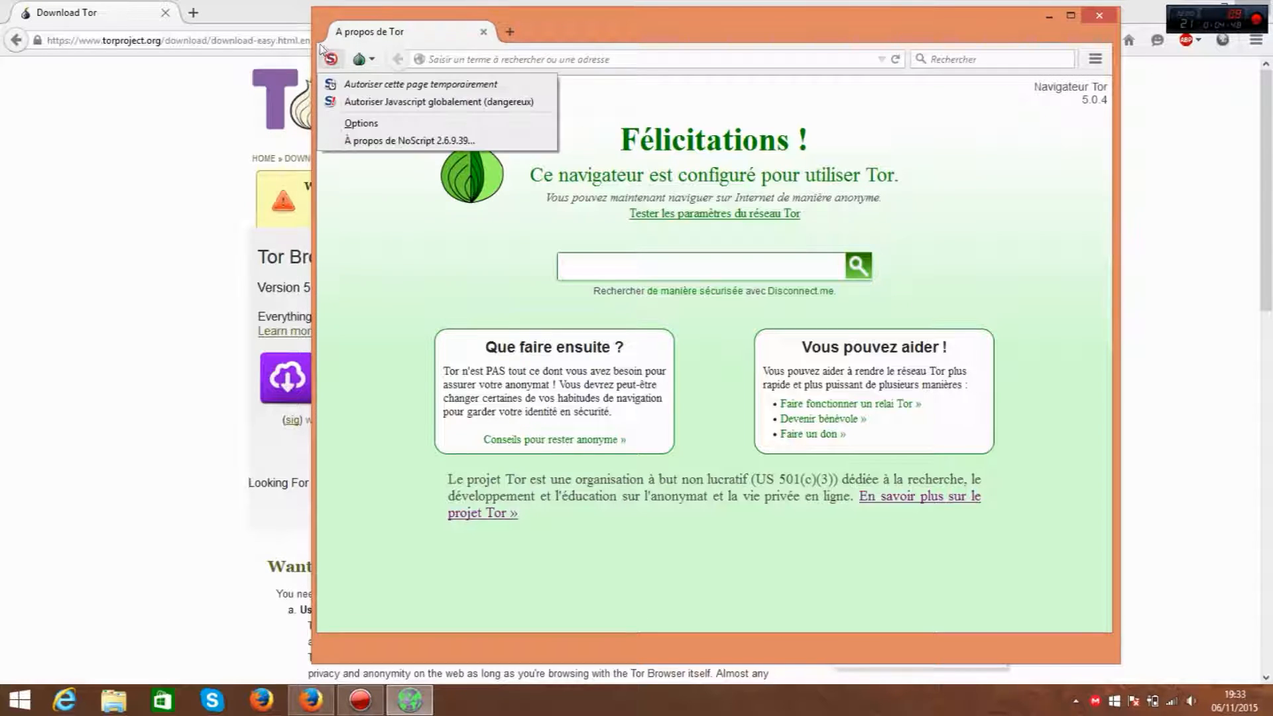
left_click(424, 87)
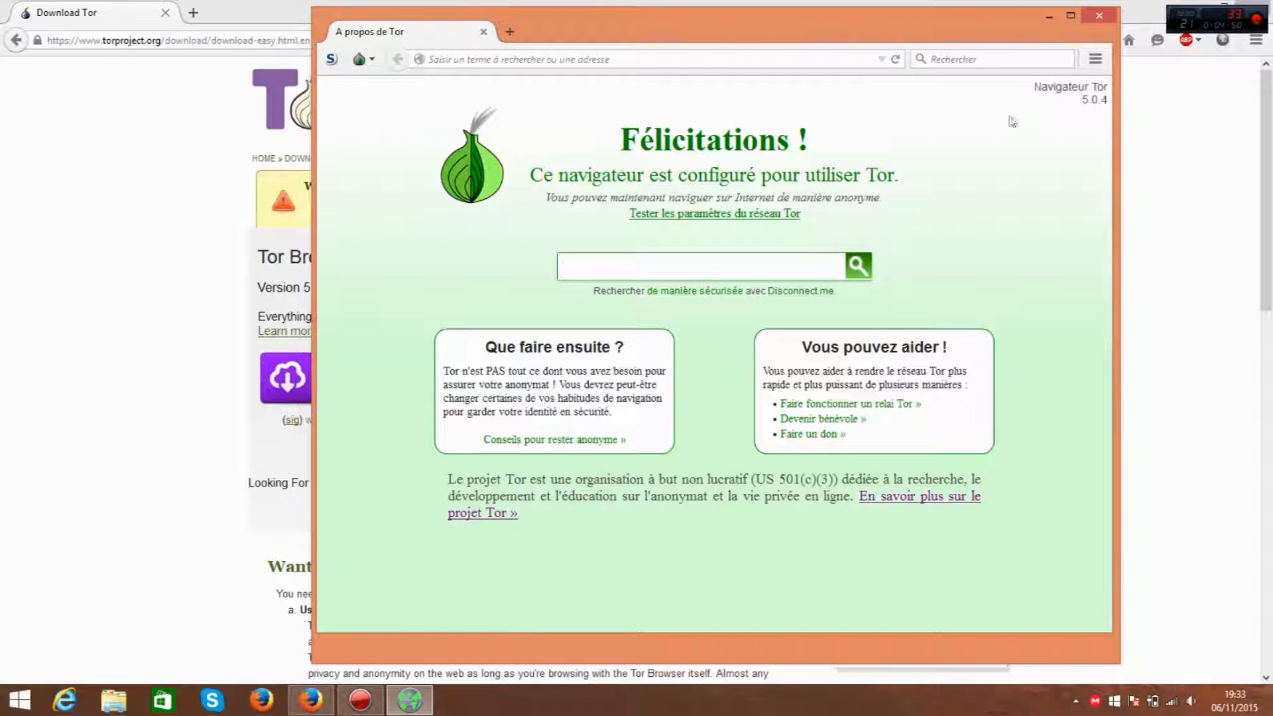
left_click(1094, 61)
mouse_move(1100, 96)
left_mouse_down()
mouse_move(1096, 207)
mouse_move(1098, 99)
left_mouse_up()
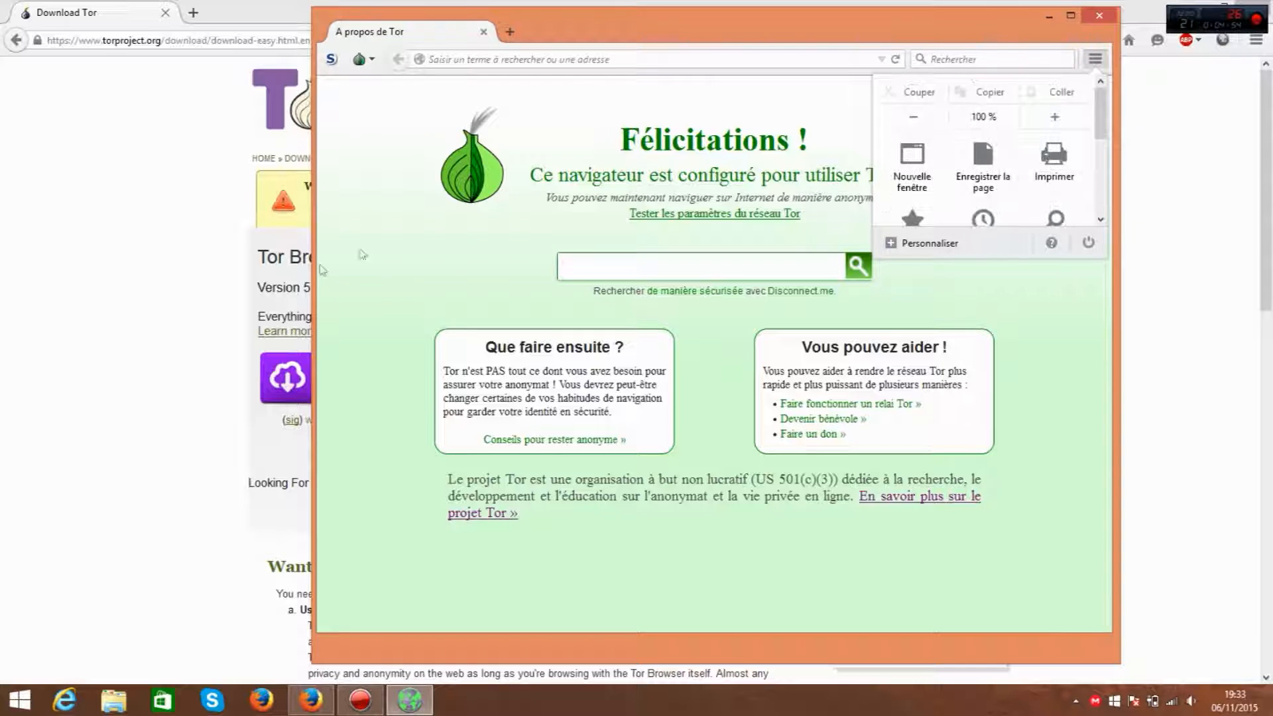
left_click_drag(277, 287, 290, 257)
left_click(409, 700)
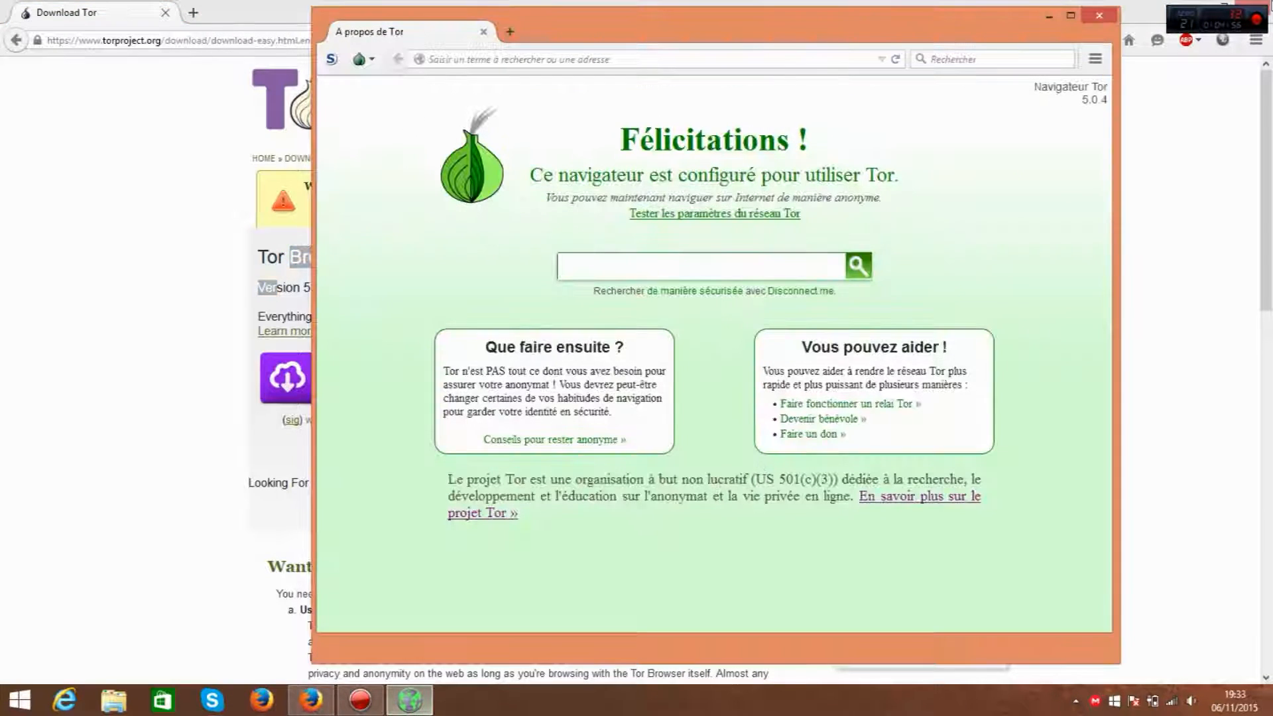
Step: Maximise the Tor Browser window, accepting the notice about its size, and close the Firefox window
left_click(1070, 15)
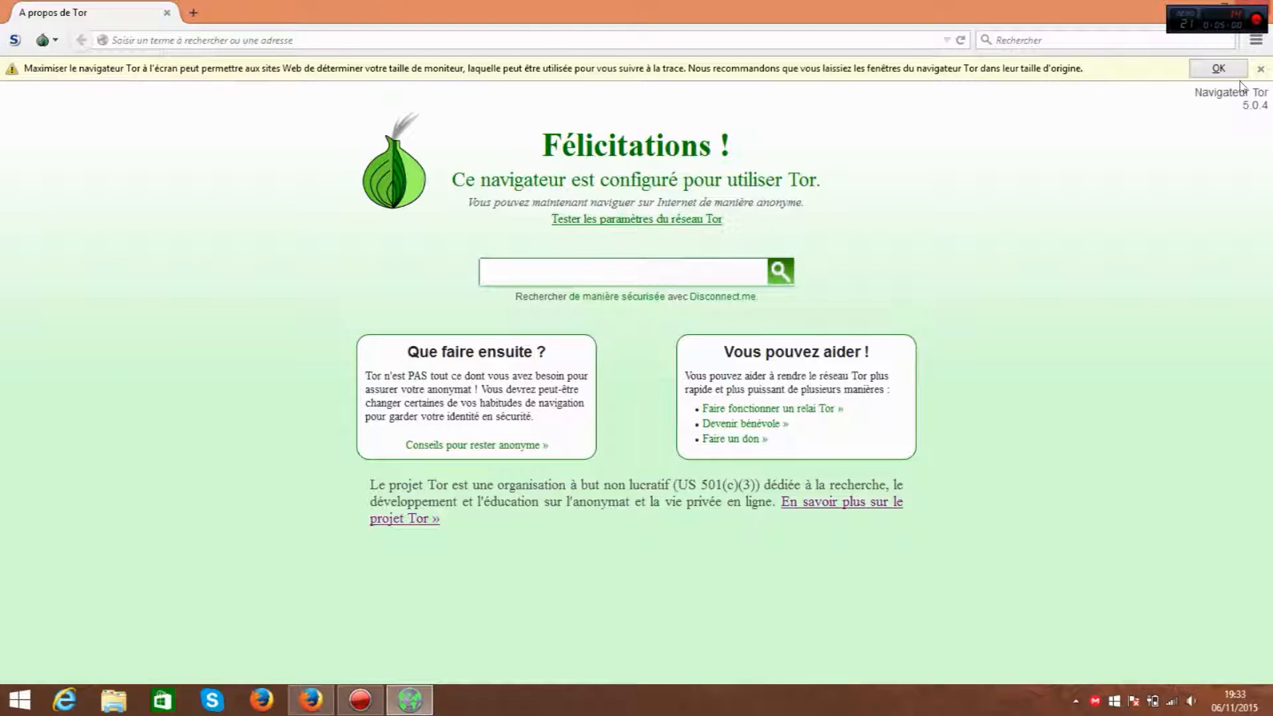
left_click(1220, 69)
right_click(321, 704)
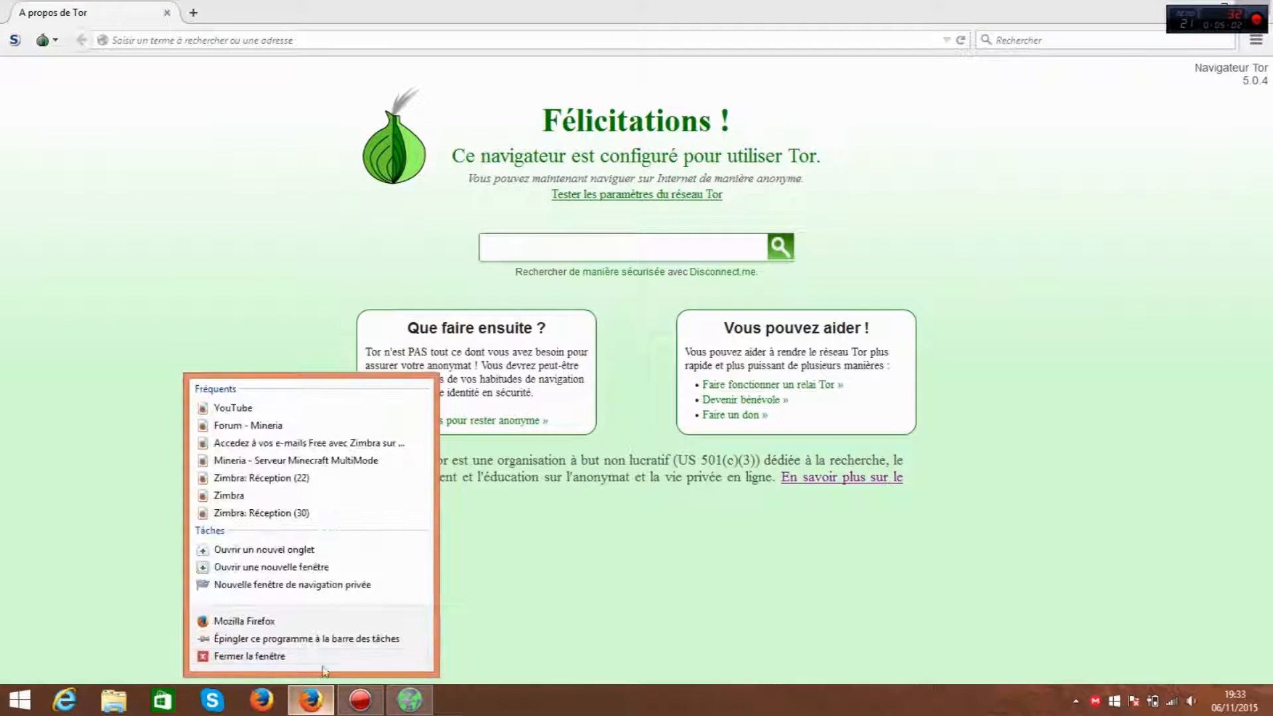
left_click(312, 657)
Step: Search the web for "mon ip" with the default Disconnect search
left_click(42, 41)
left_click(205, 47)
type("mon i")
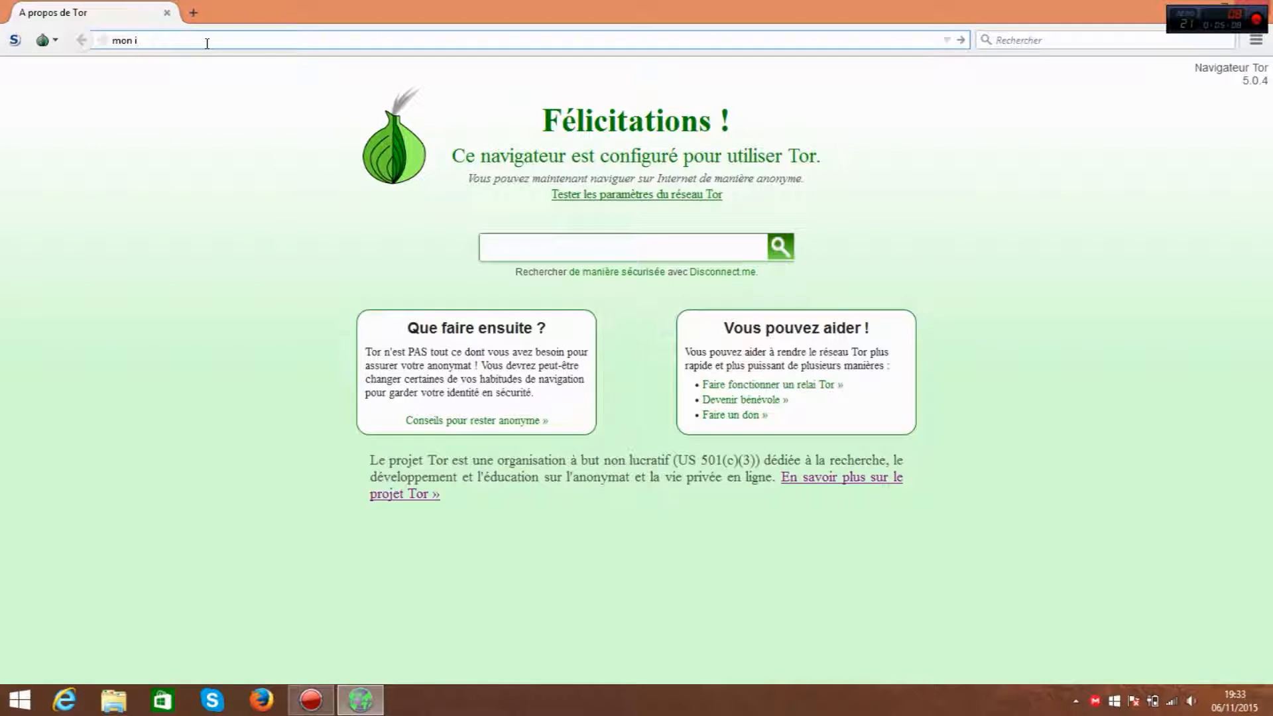
left_click(1082, 38)
type("mon ip")
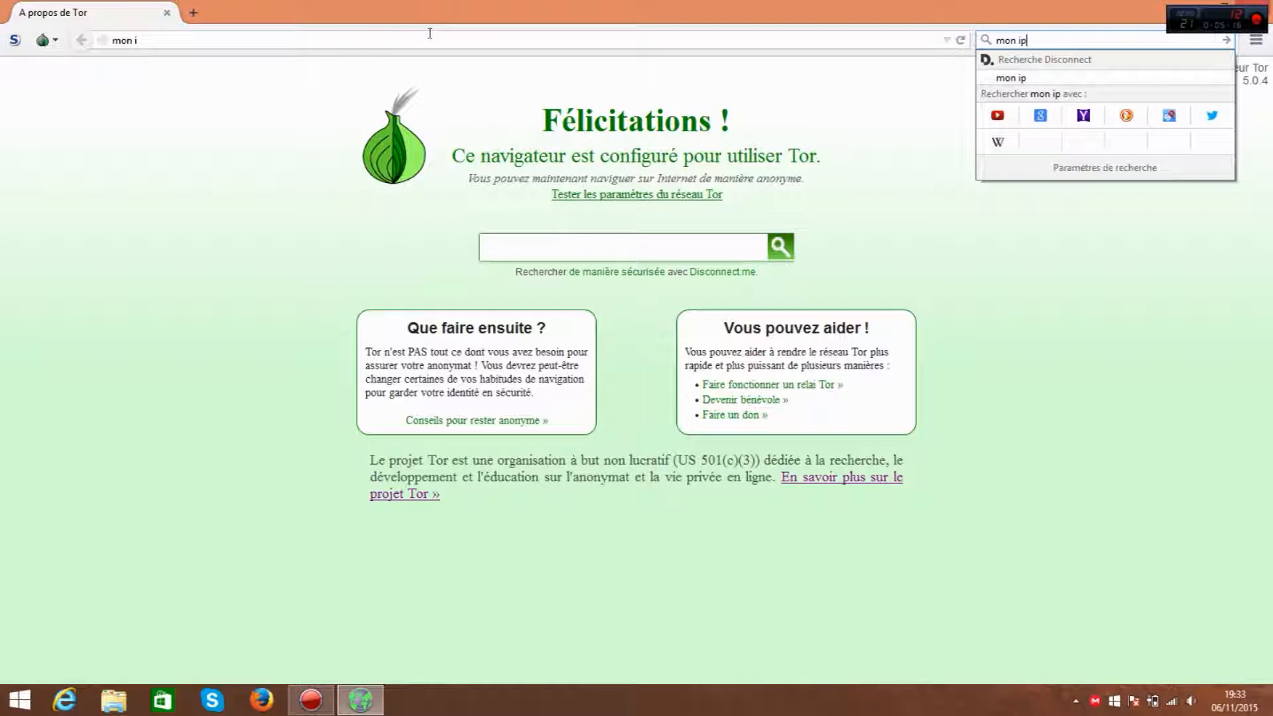
key("Return")
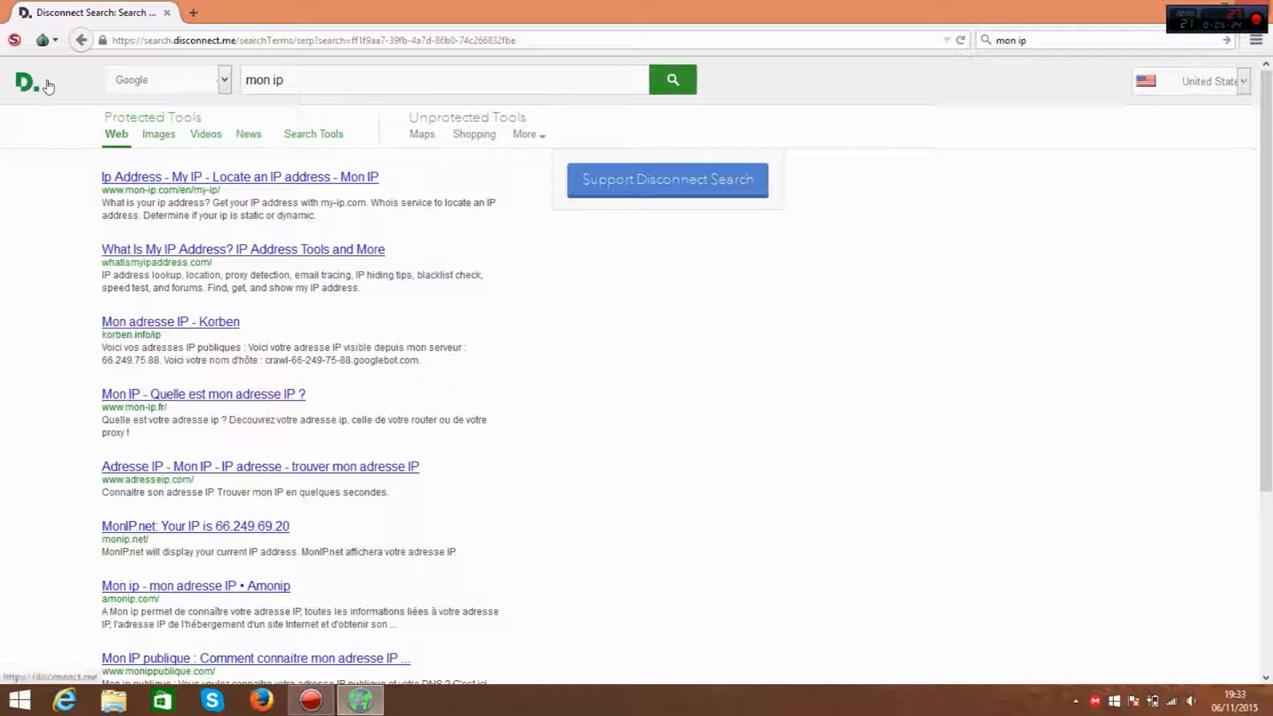
Step: Switch the "mon ip" search from Google to DuckDuckGo and load the non-JavaScript version of the results
left_click(226, 82)
left_click(139, 140)
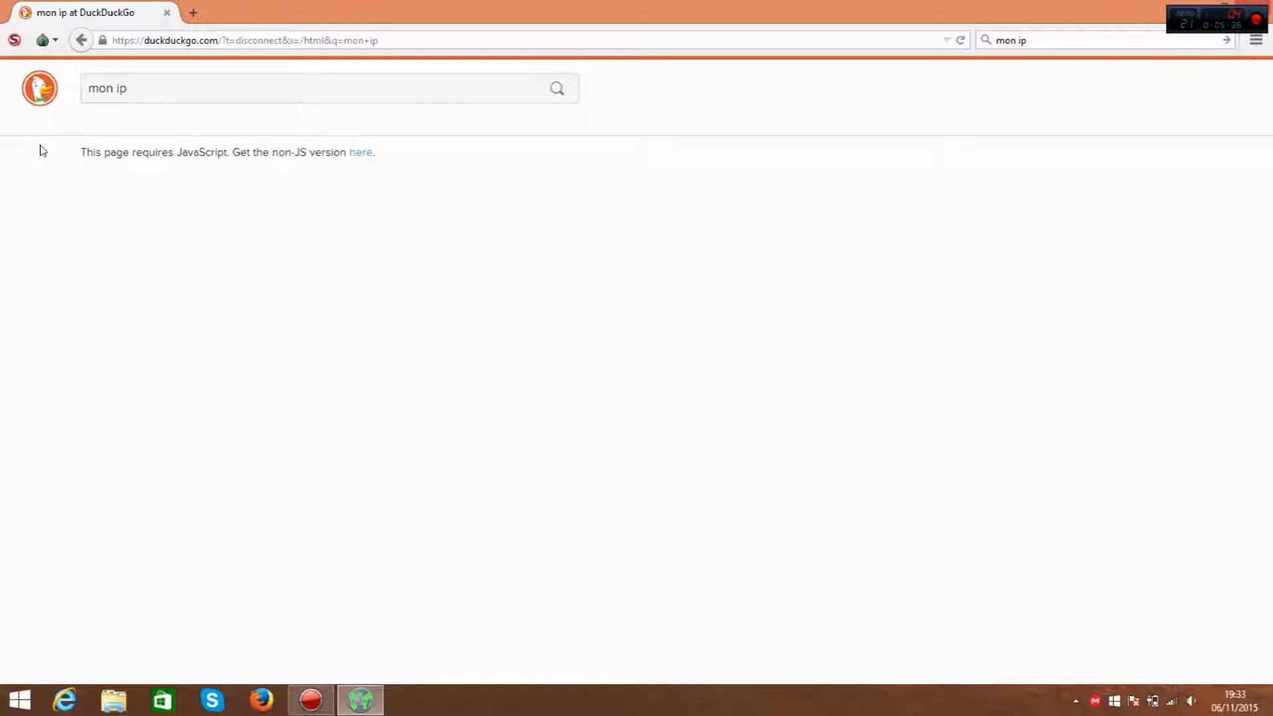
left_click(360, 153)
Step: Allow JavaScript globally through NoScript, accept the warning, and open the mon-ip.com search result
mouse_move(4, 50)
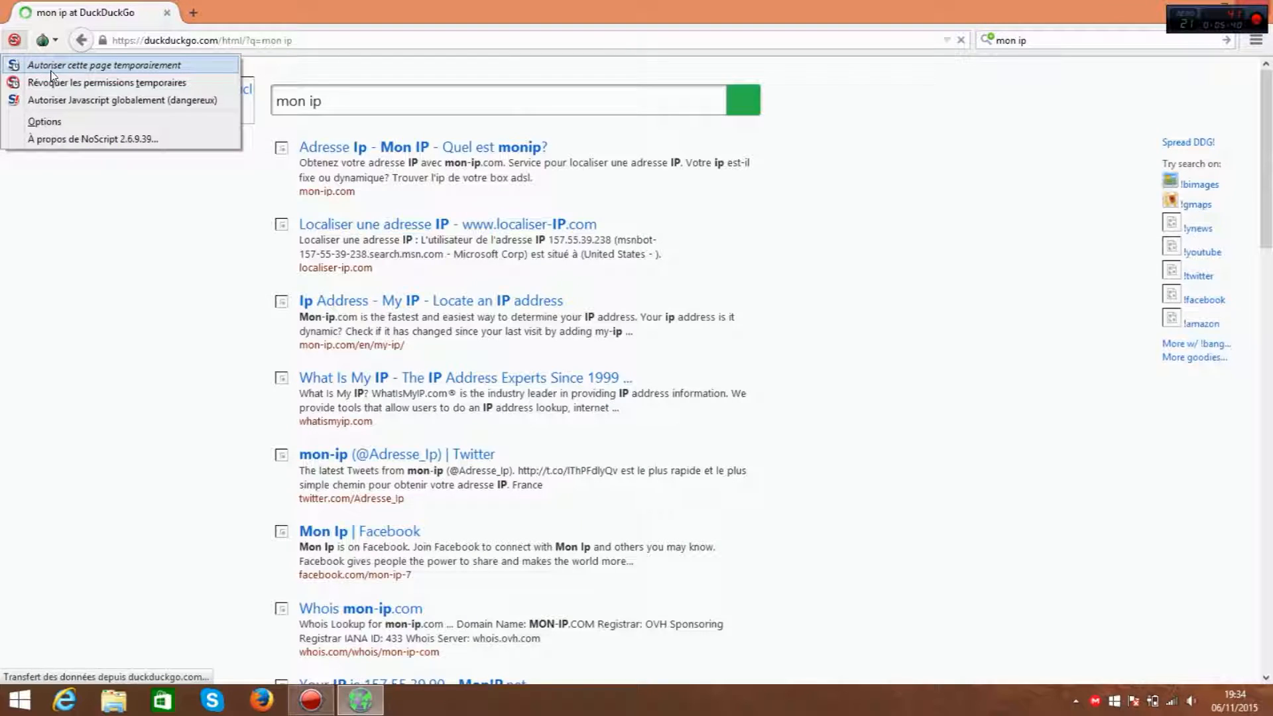
left_click(122, 99)
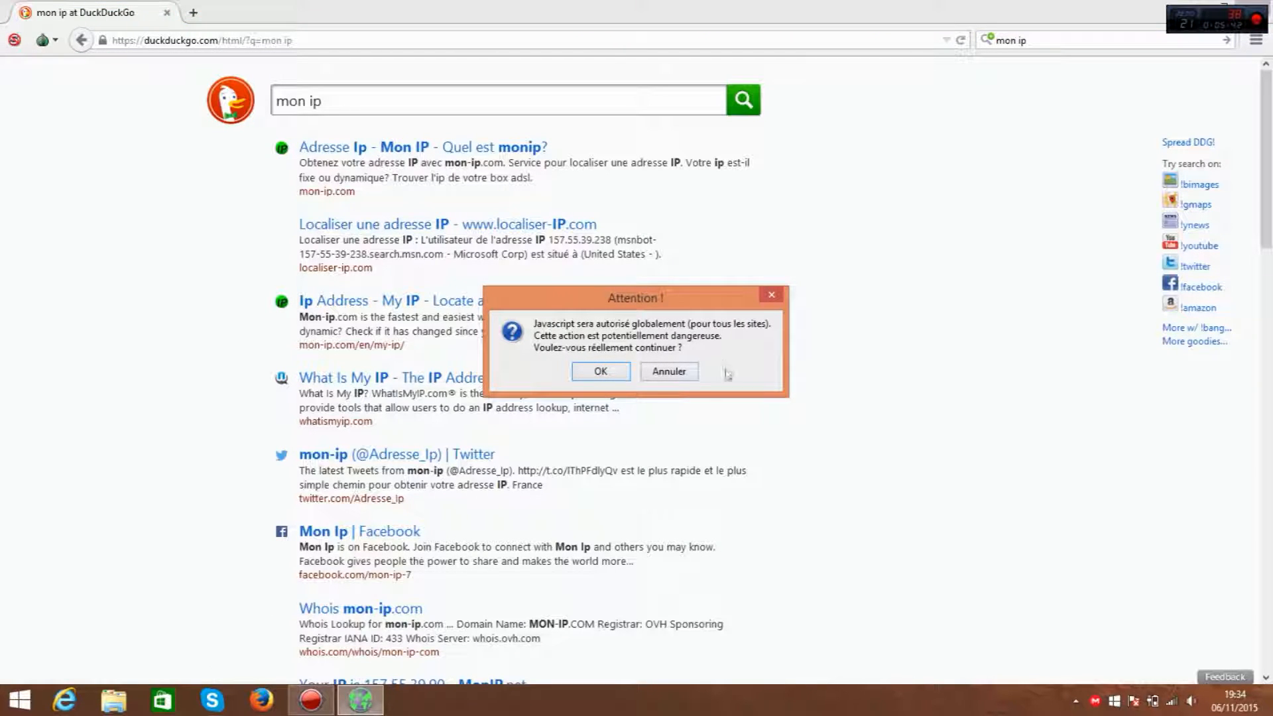
left_click(601, 372)
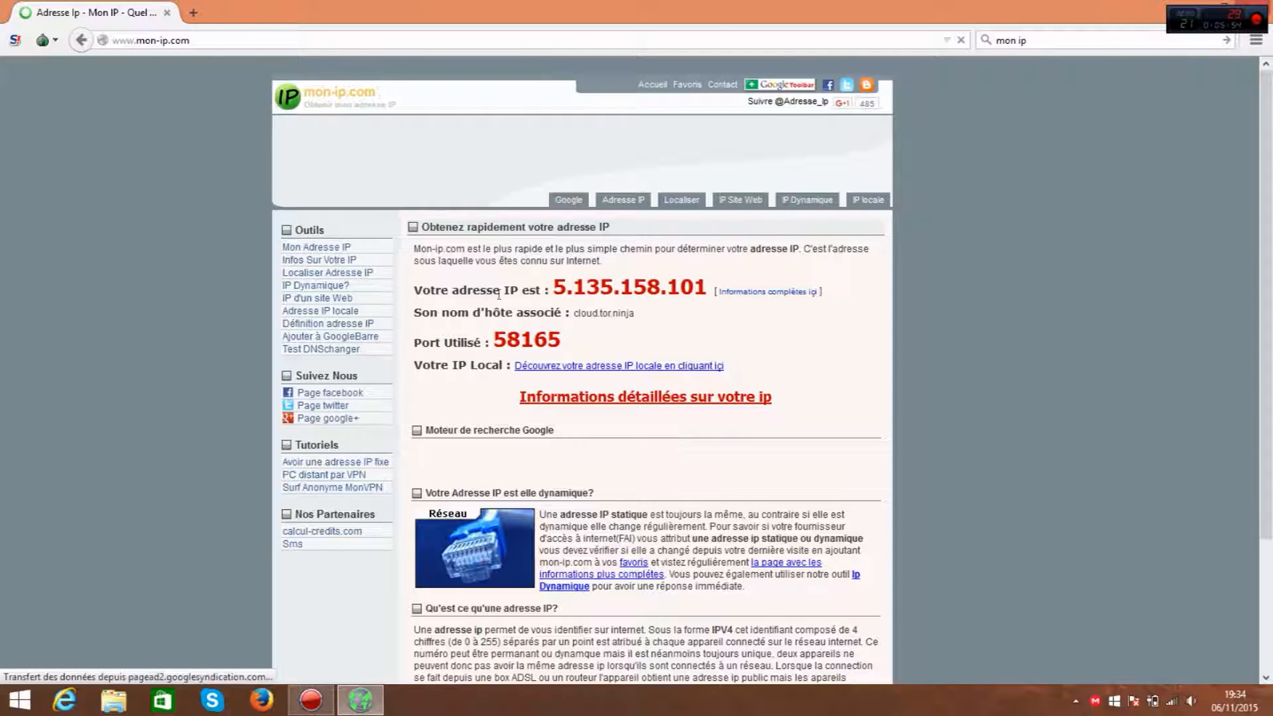
Step: Examine the public IP address, associated host name and port reported on the mon-ip.com page
left_click_drag(555, 286, 671, 328)
left_click(799, 394)
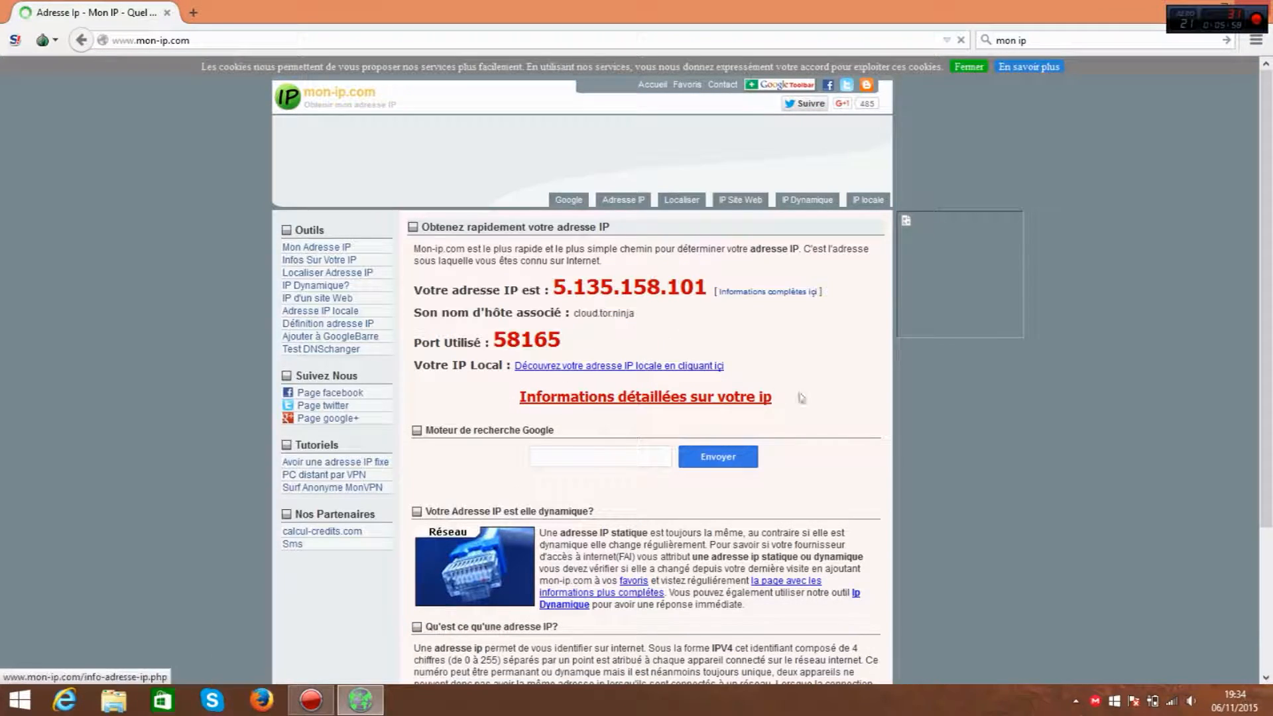
scroll(376, 456, "down", 3)
scroll(331, 431, "up", 3)
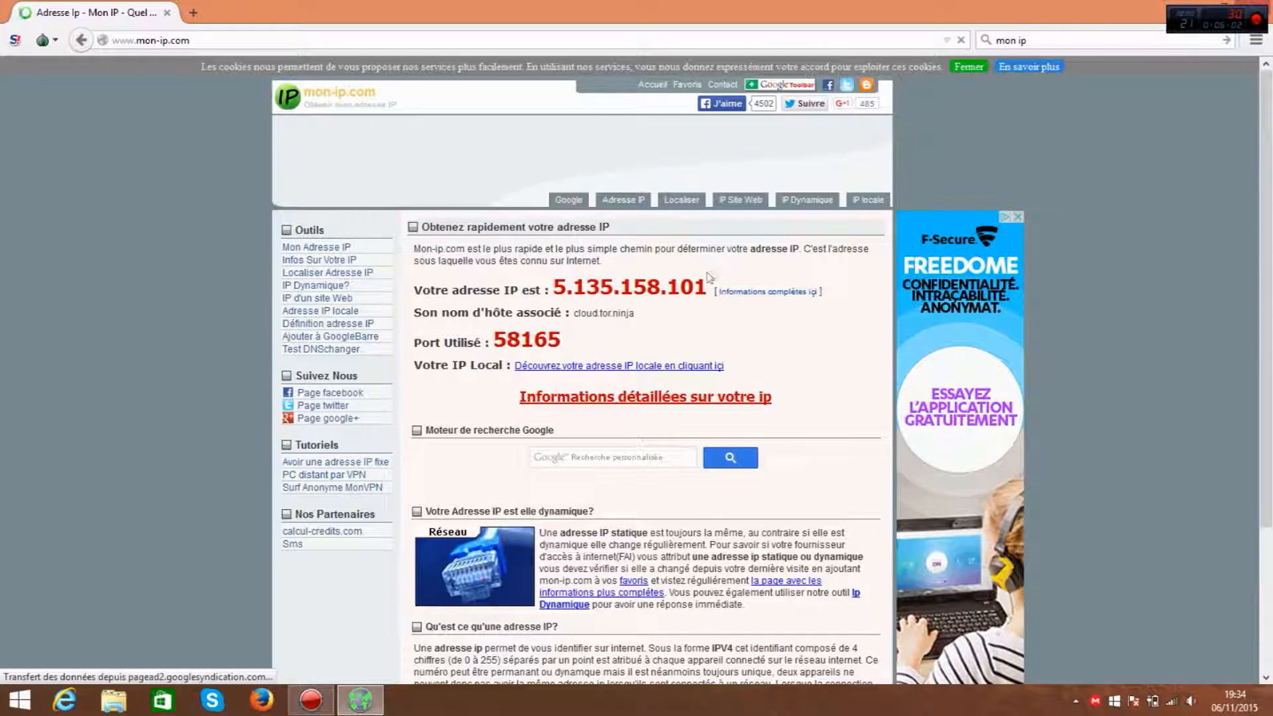
left_click_drag(708, 290, 550, 282)
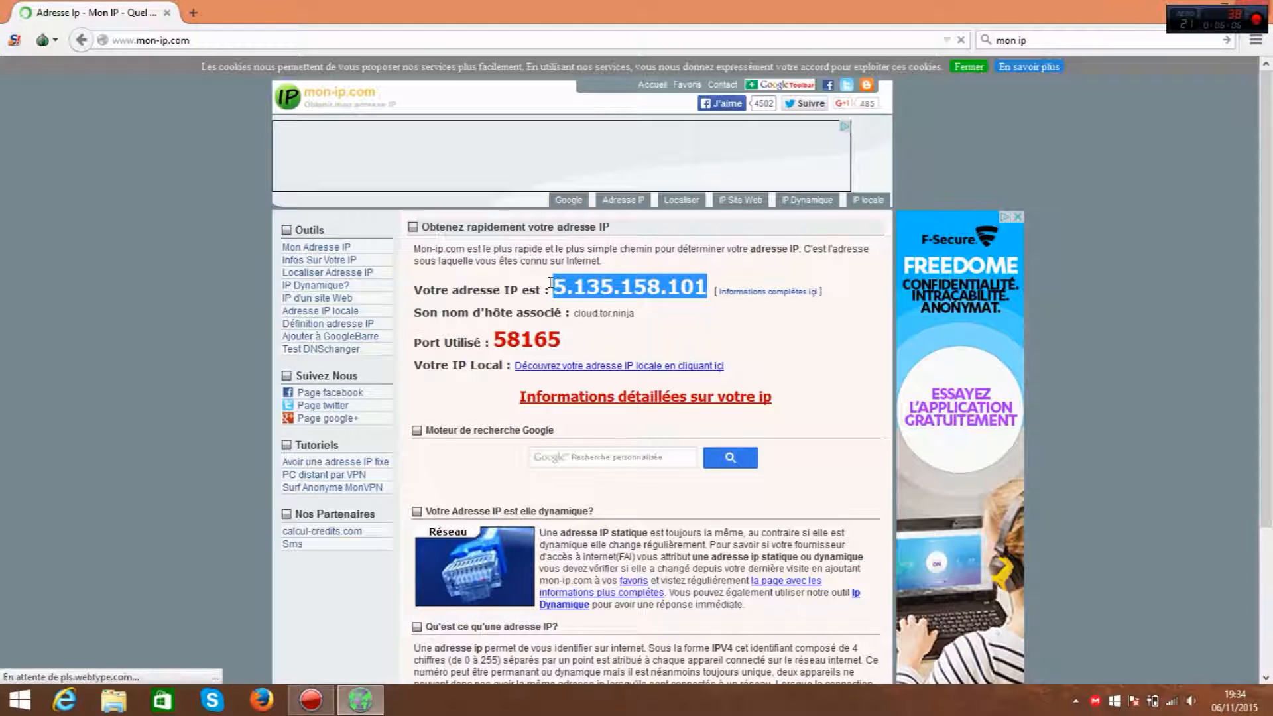
left_click(544, 306)
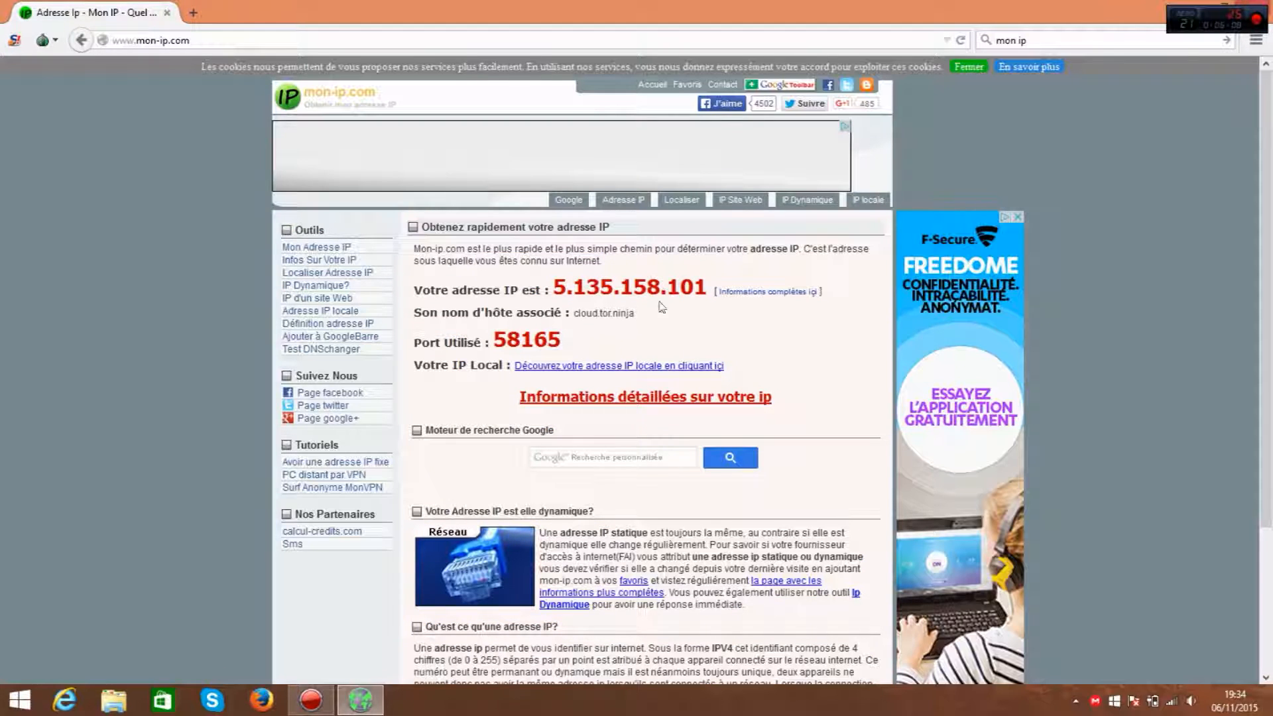
mouse_move(638, 325)
left_mouse_down()
mouse_move(581, 325)
mouse_move(617, 289)
mouse_move(640, 317)
left_mouse_up()
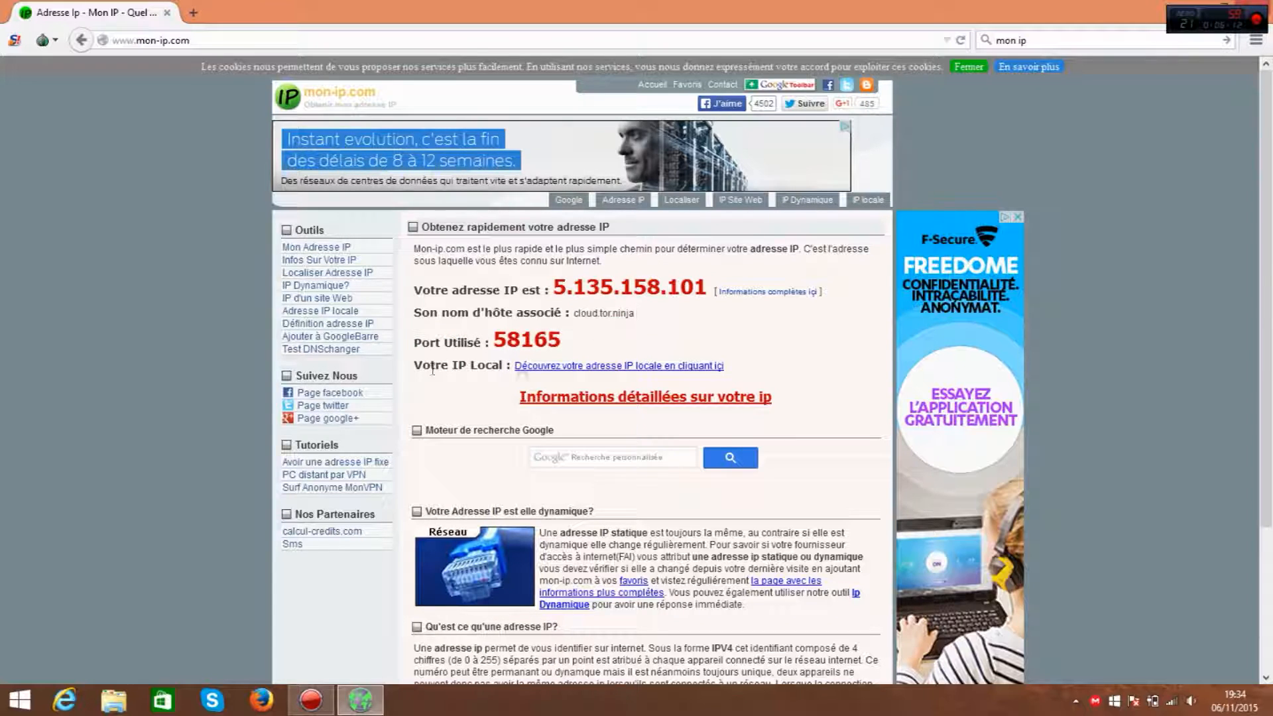
left_click_drag(571, 341, 494, 339)
left_click(643, 344)
Step: Open the detailed information about the IP address and examine the connection country
left_click(658, 399)
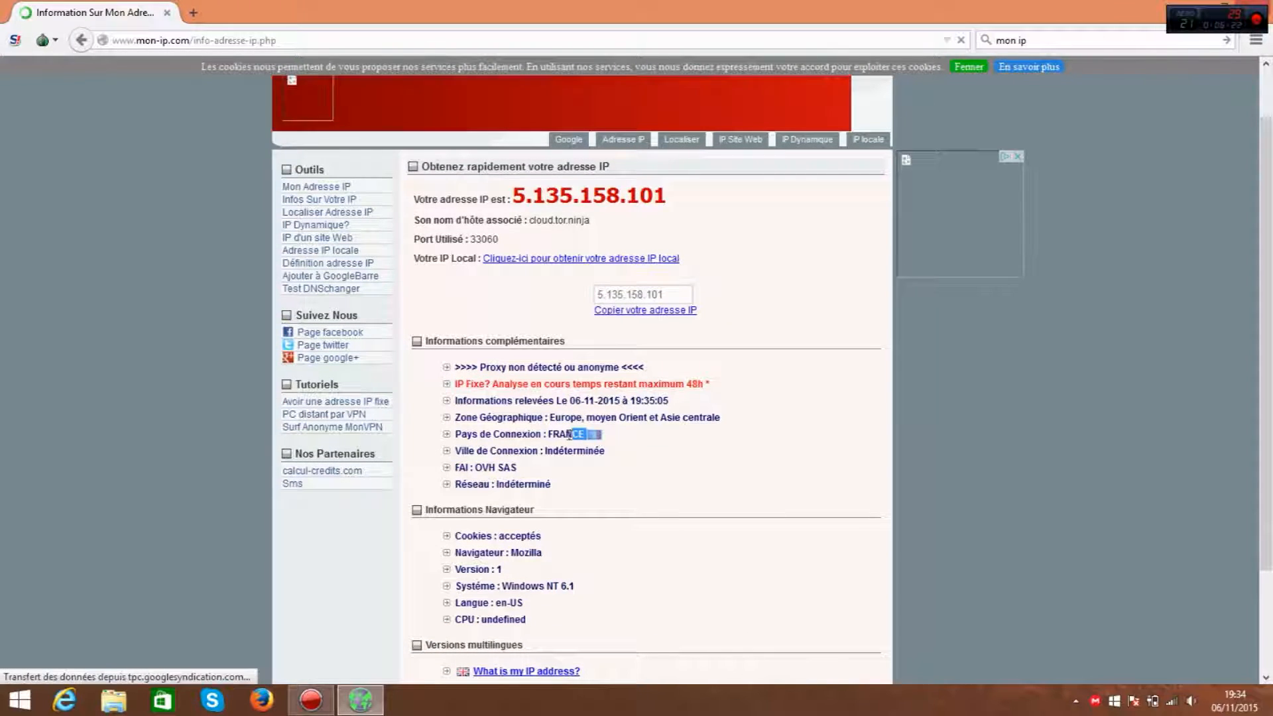
left_click_drag(553, 434, 605, 436)
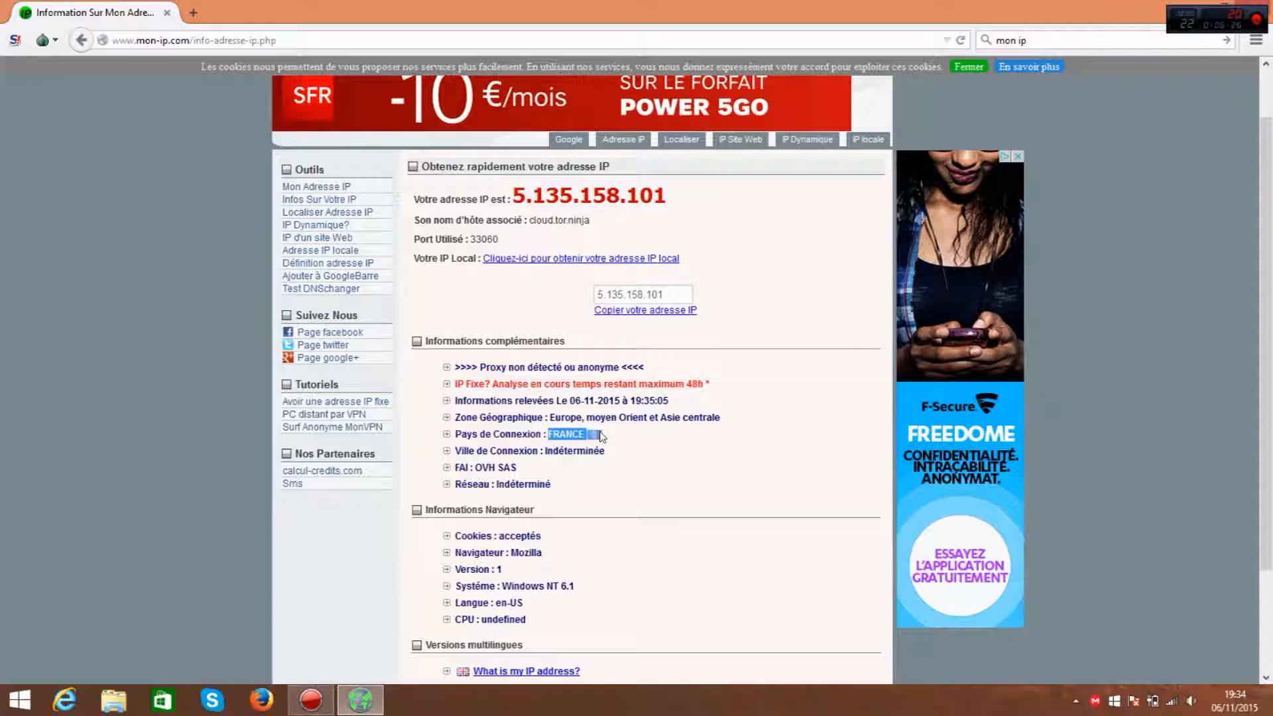
triple_click(693, 509)
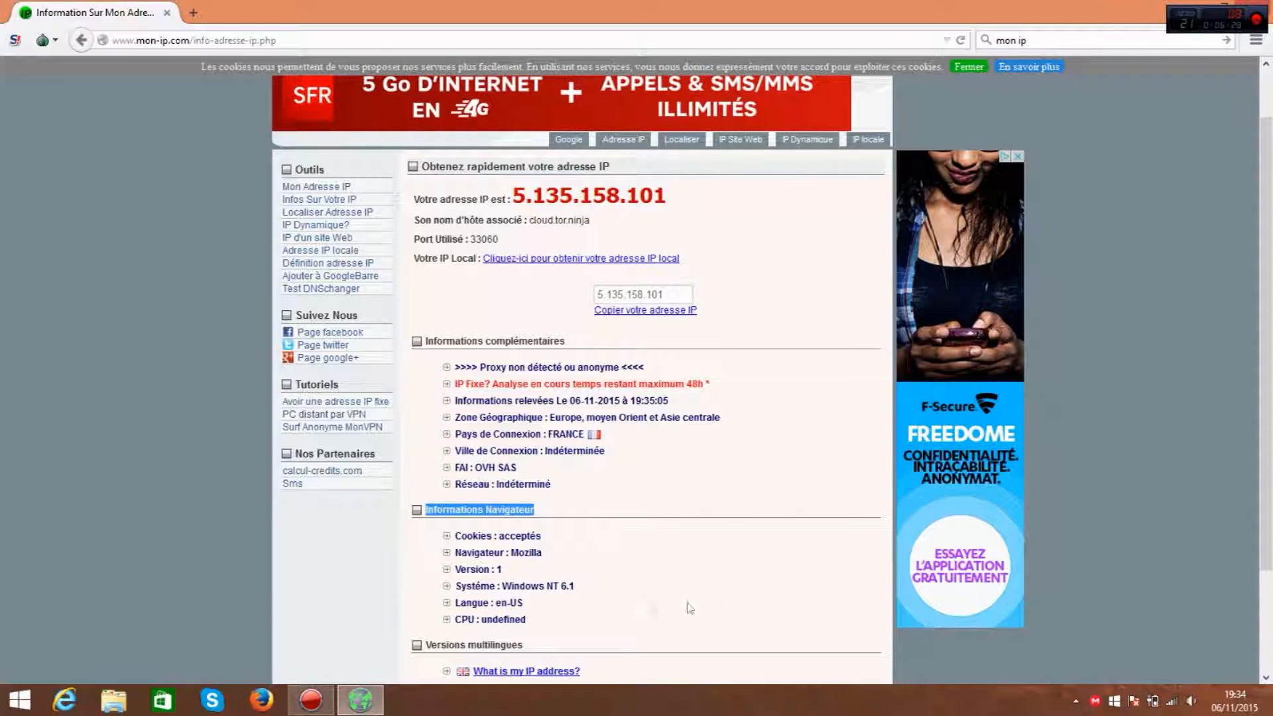
left_click(732, 521)
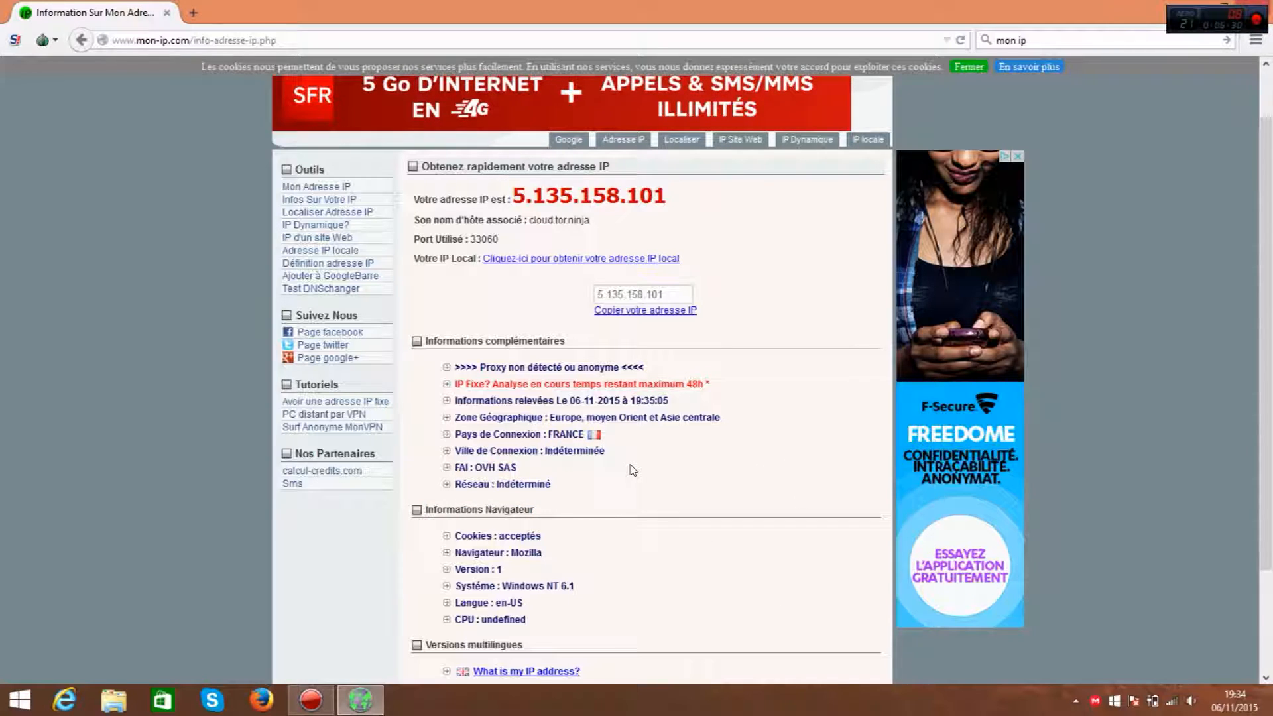
Step: Examine the browser information section and the geographic details reported for the connection
scroll(1258, 445, "down", 3)
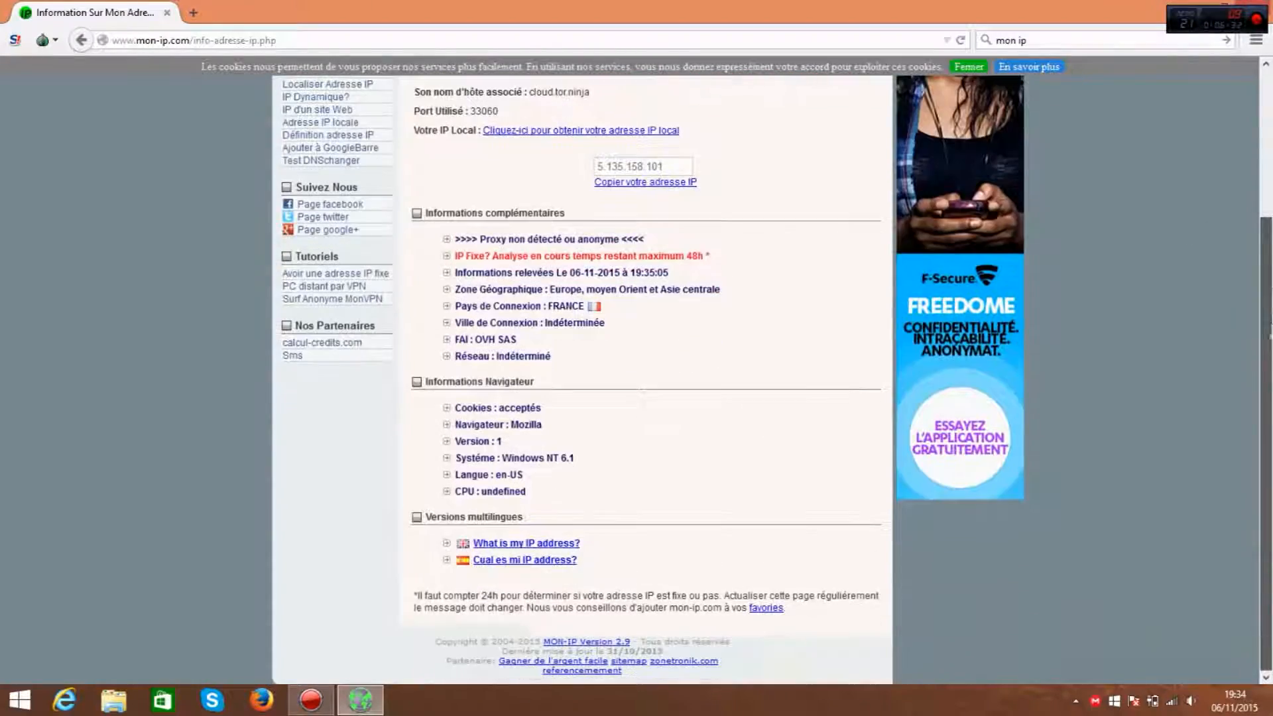
left_click_drag(1258, 444, 1271, 180)
left_click_drag(541, 581, 432, 596)
left_click(553, 600)
left_click_drag(553, 586, 617, 600)
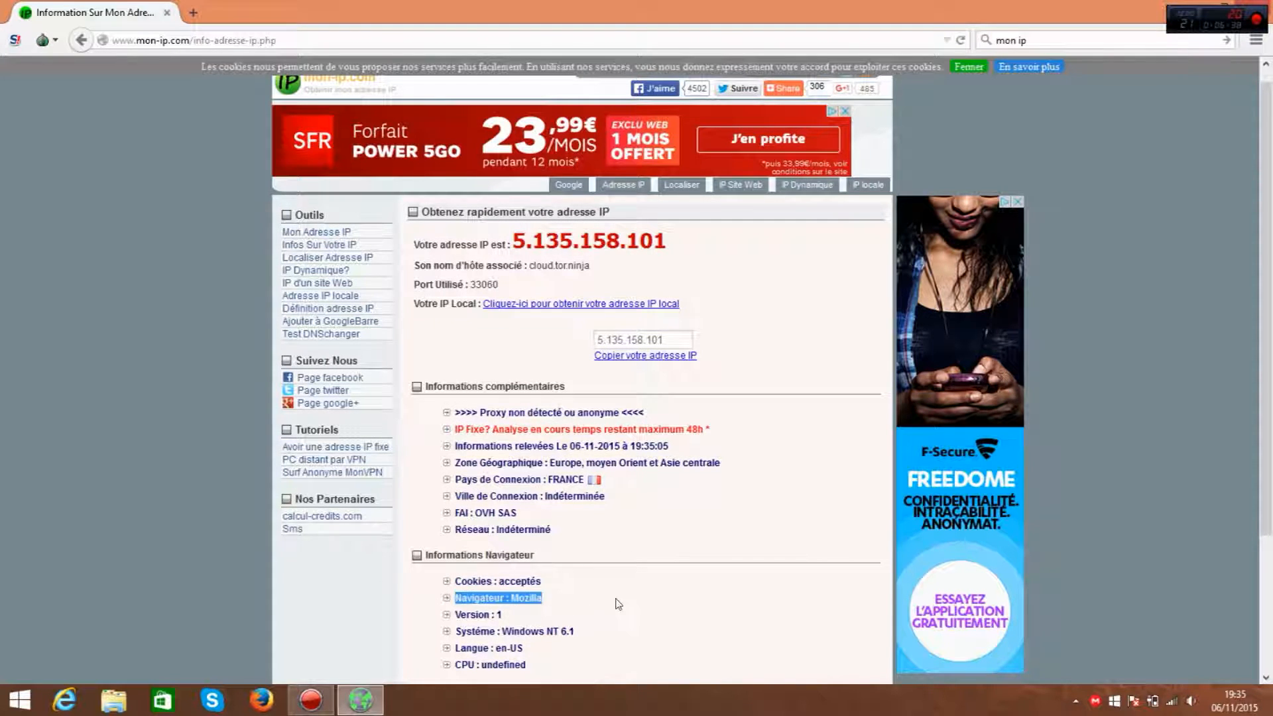
left_click(637, 599)
scroll(641, 598, "down", 5)
left_click(554, 490)
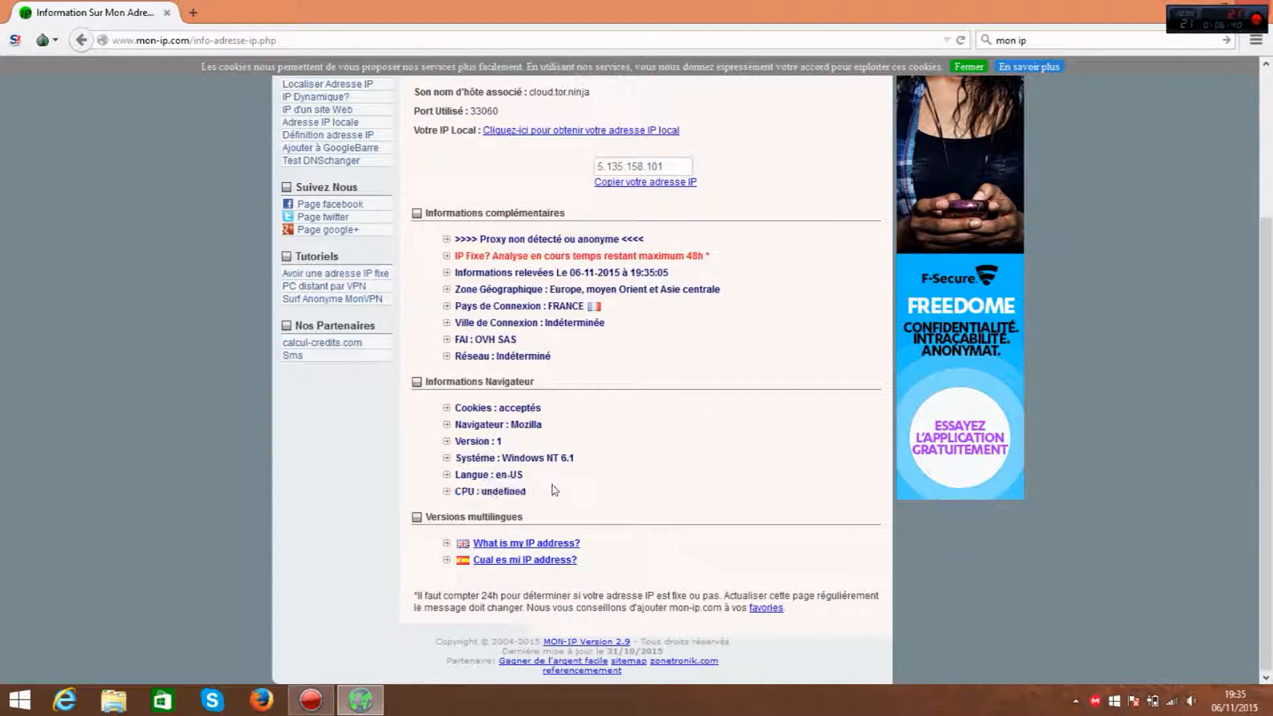
scroll(620, 497, "up", 3)
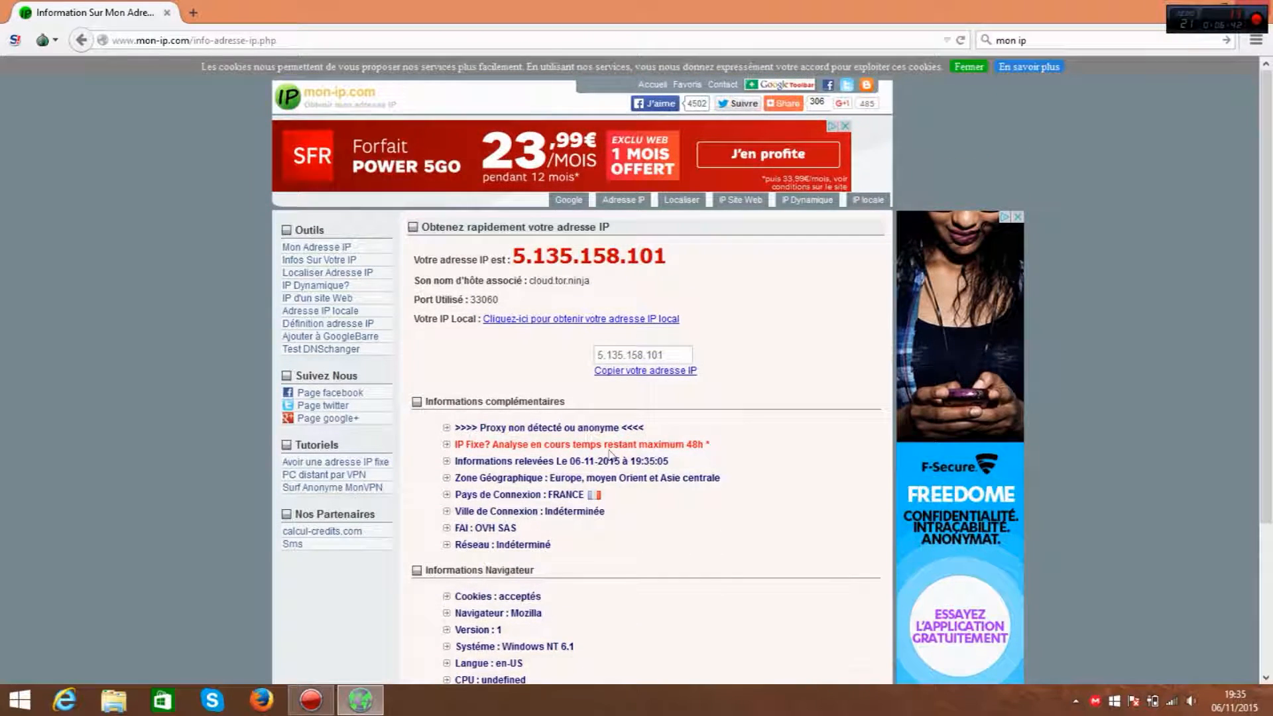
left_click_drag(724, 514, 575, 477)
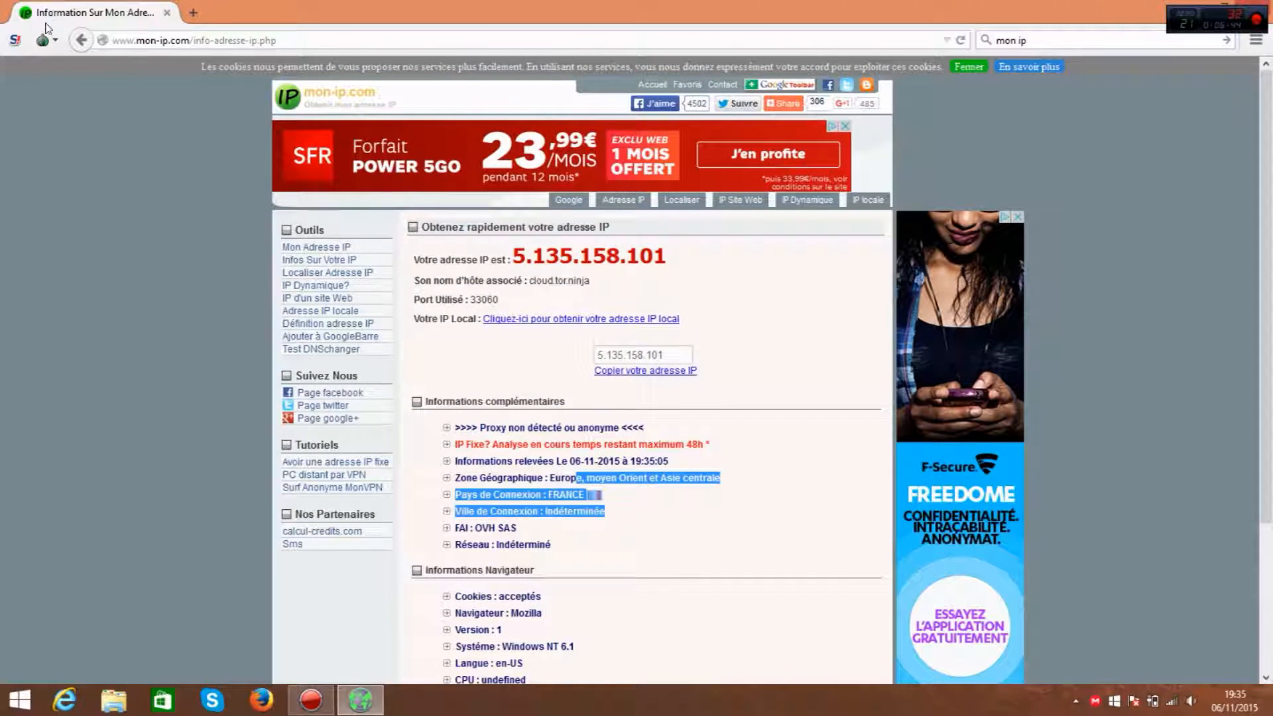
Step: Request a new Tor identity, confirm the browser restart, and decline requesting English versions of web pages
left_click(37, 41)
left_click(42, 40)
left_click(80, 40)
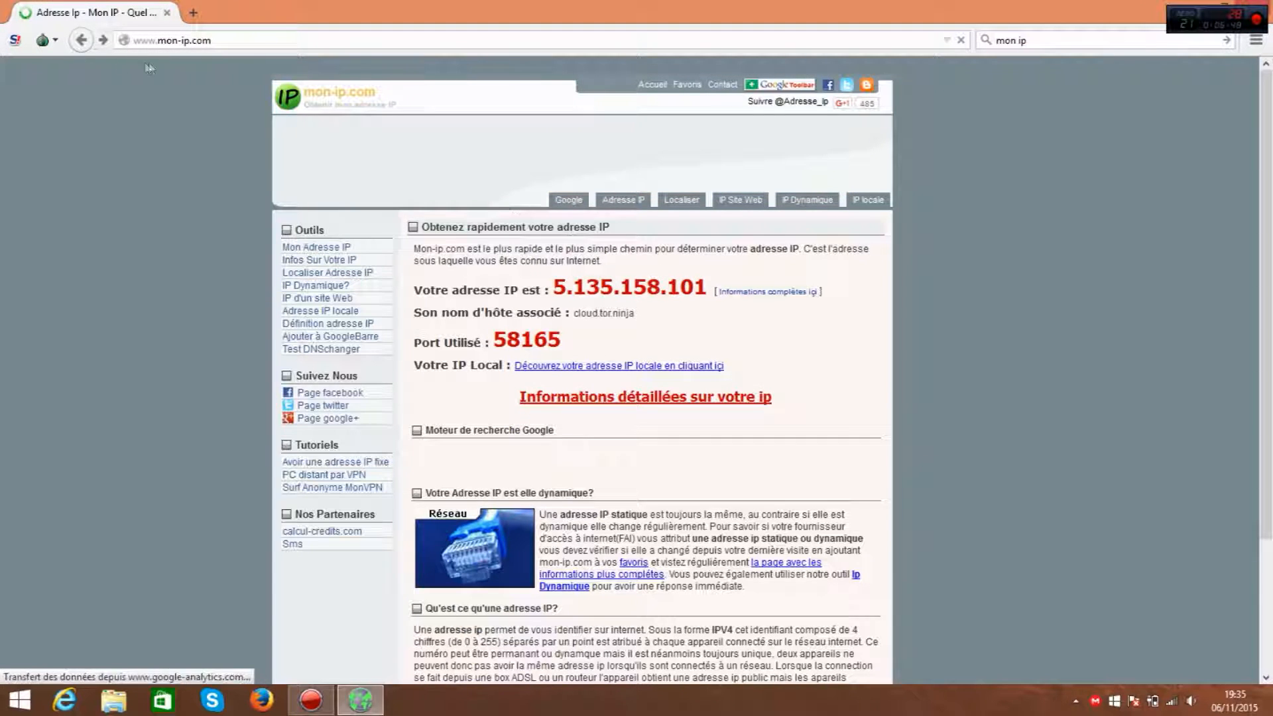
left_click(43, 40)
left_click(44, 40)
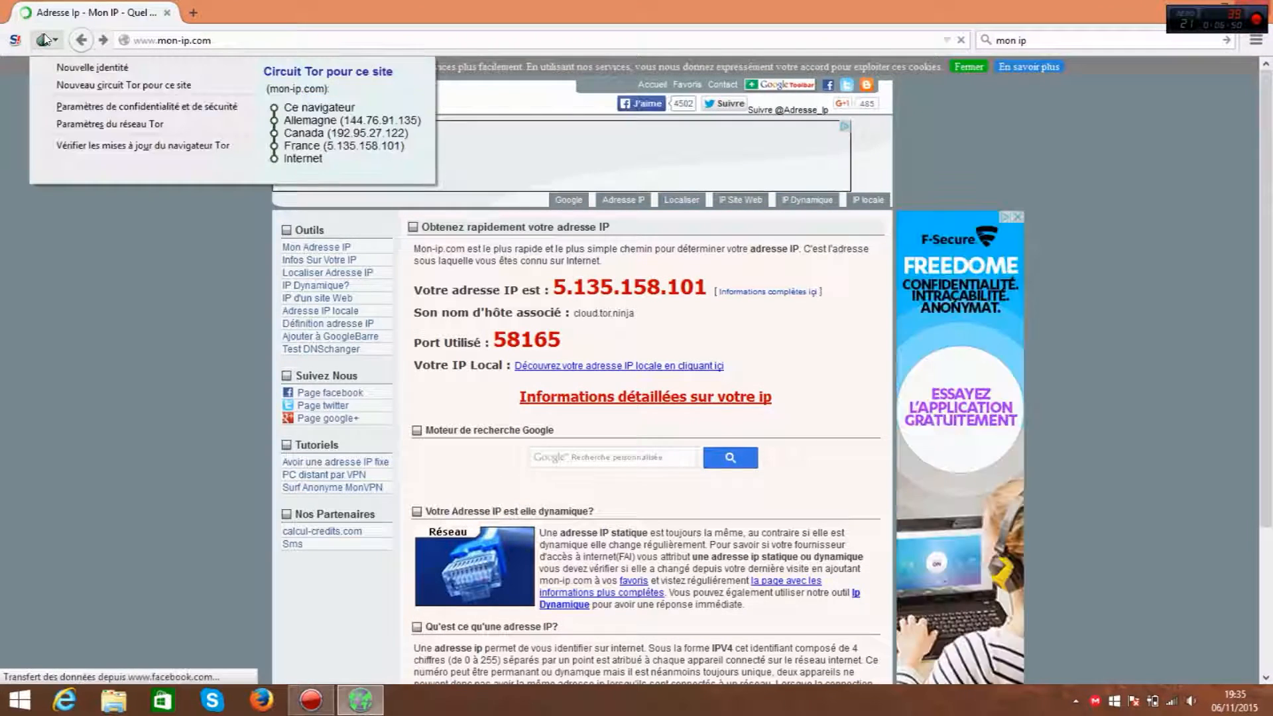
left_click(113, 71)
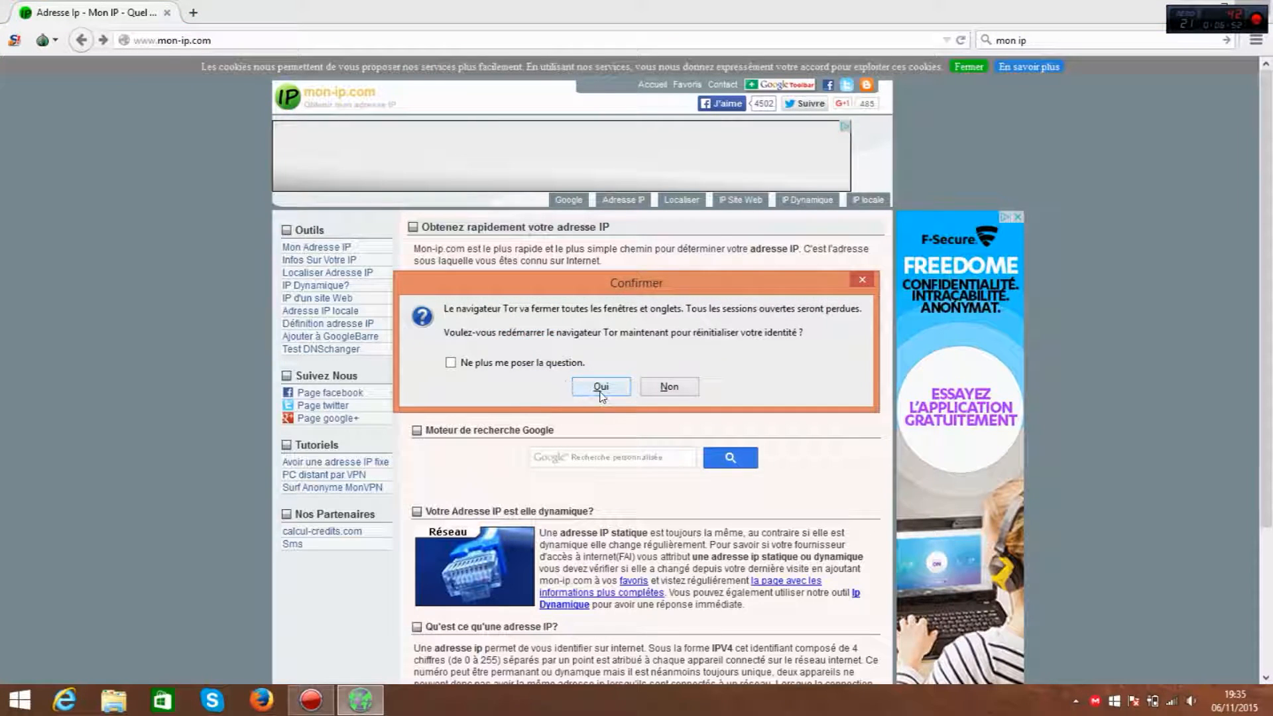
left_click(601, 391)
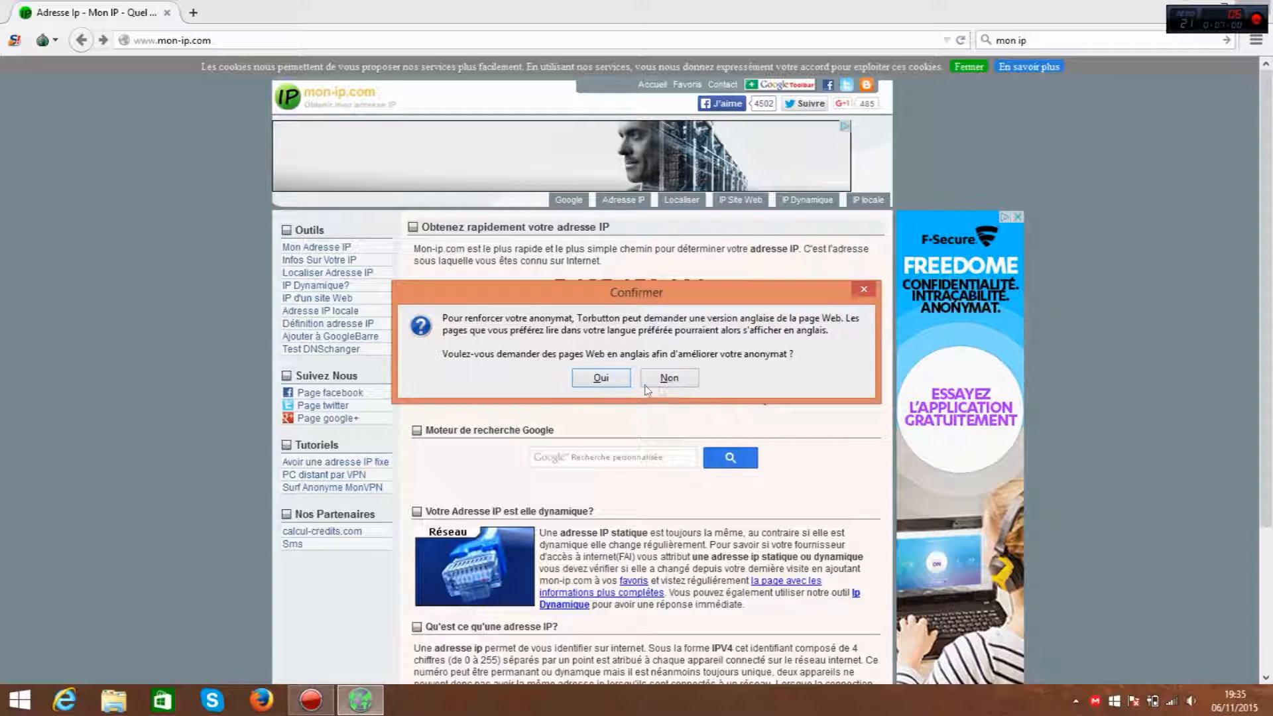
left_click(668, 378)
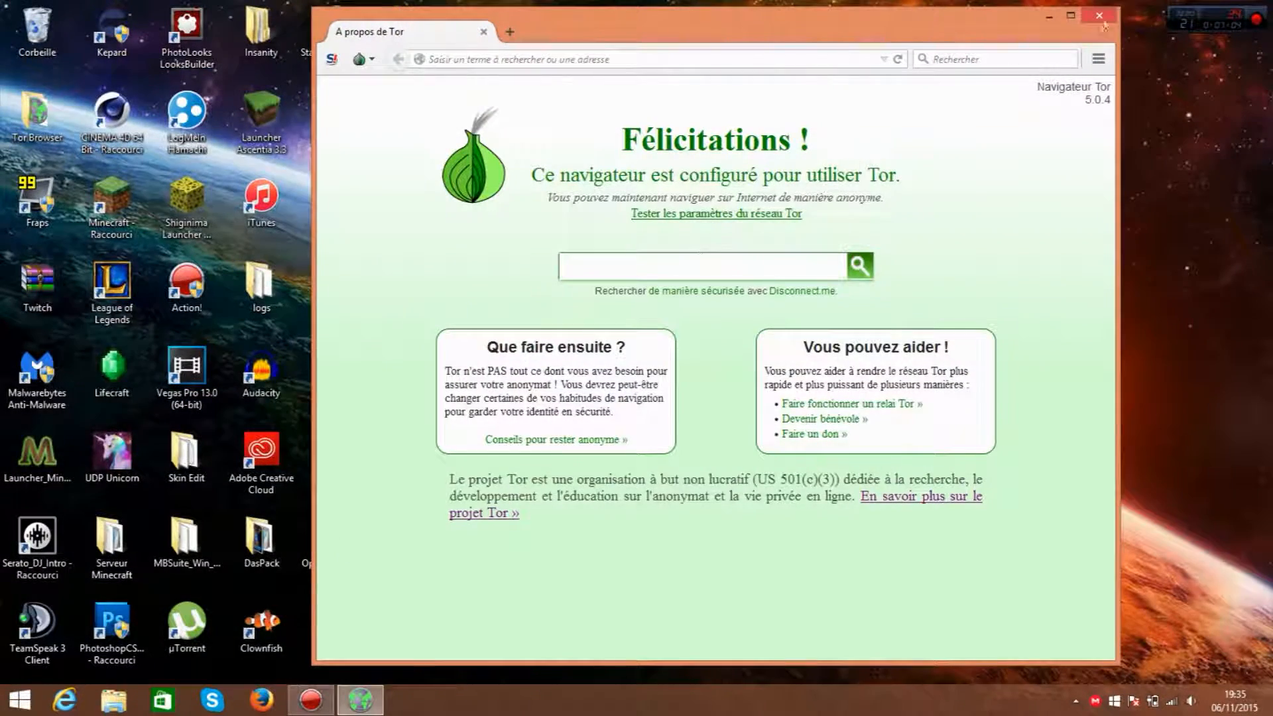
Step: Maximize the new browser window, search for "mon ip", and open the mon-ip.com/en/my-ip result
left_click(1078, 8)
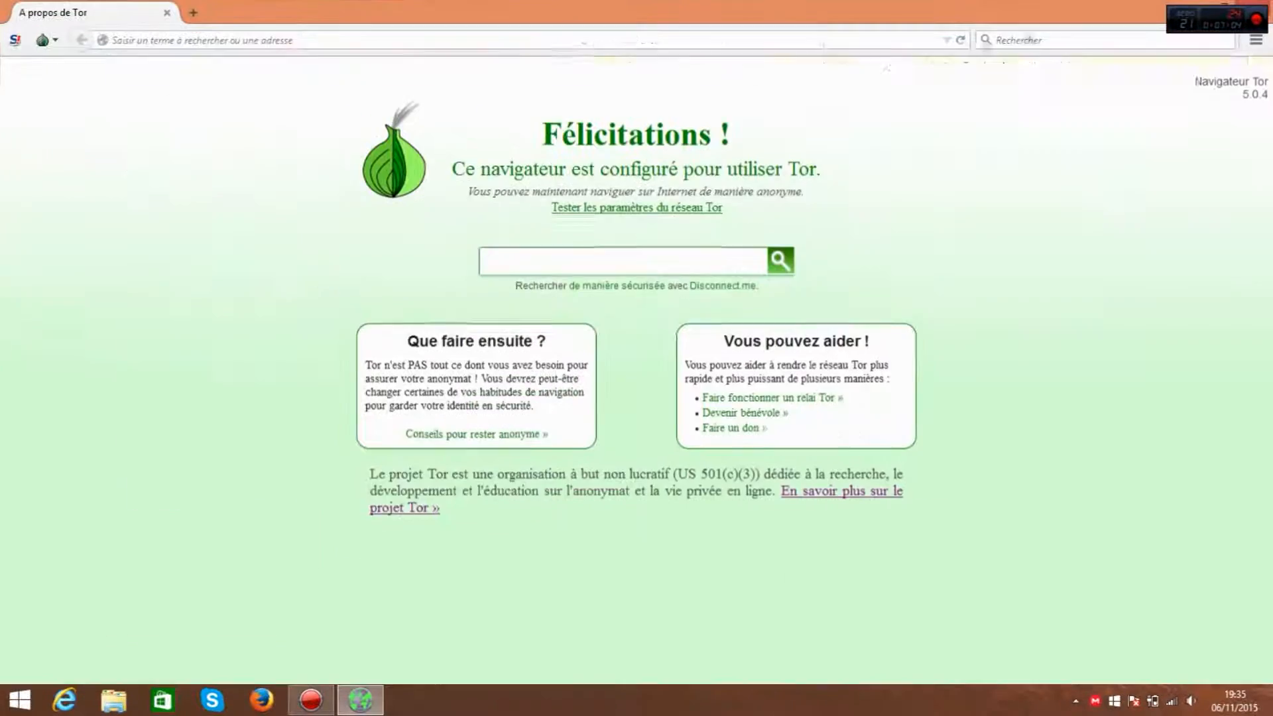
left_click(1045, 40)
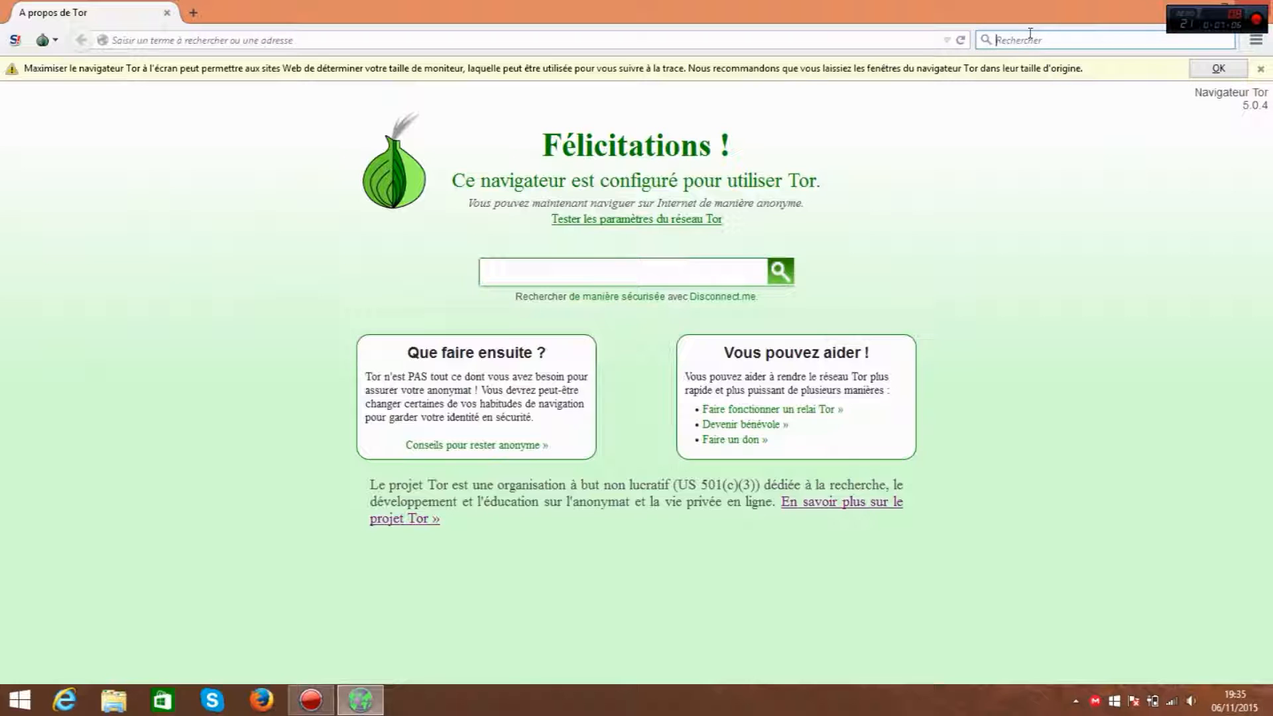
type("mon ip")
key("Return")
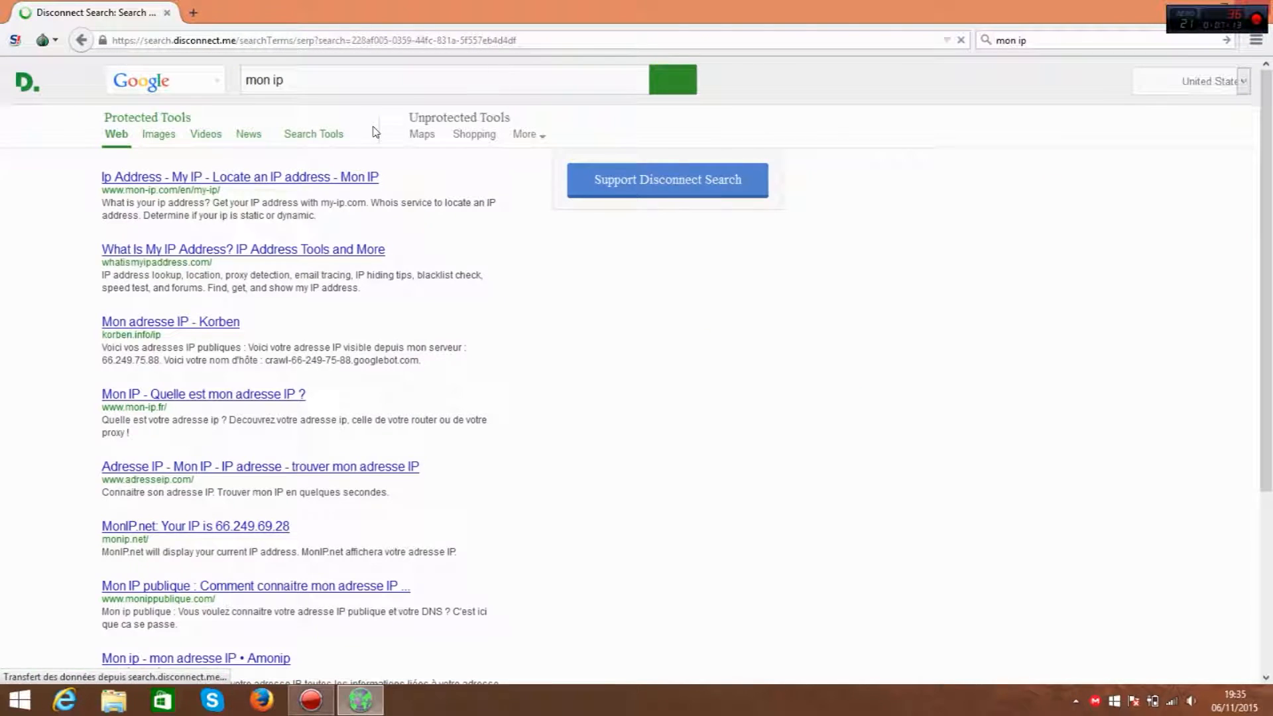
left_click(171, 178)
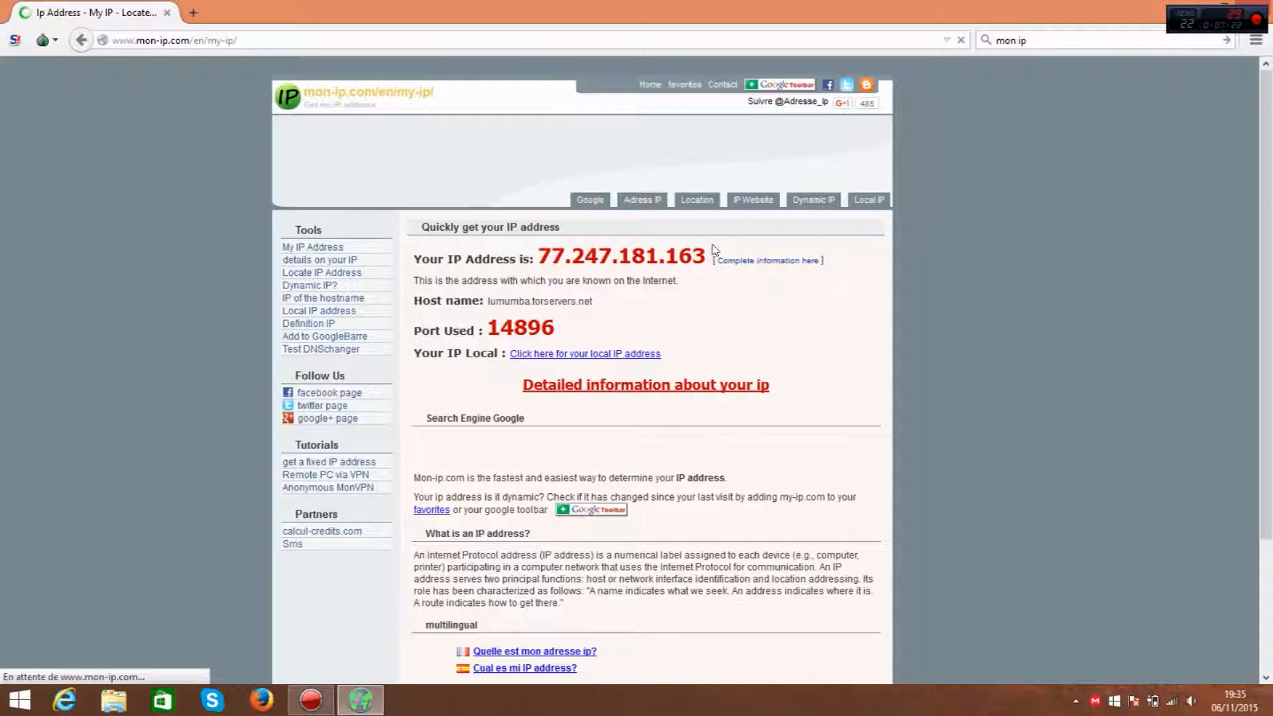
Step: Examine the public IP address on mon-ip.com and compare it with the Tor circuit for the site
left_click_drag(708, 257, 538, 256)
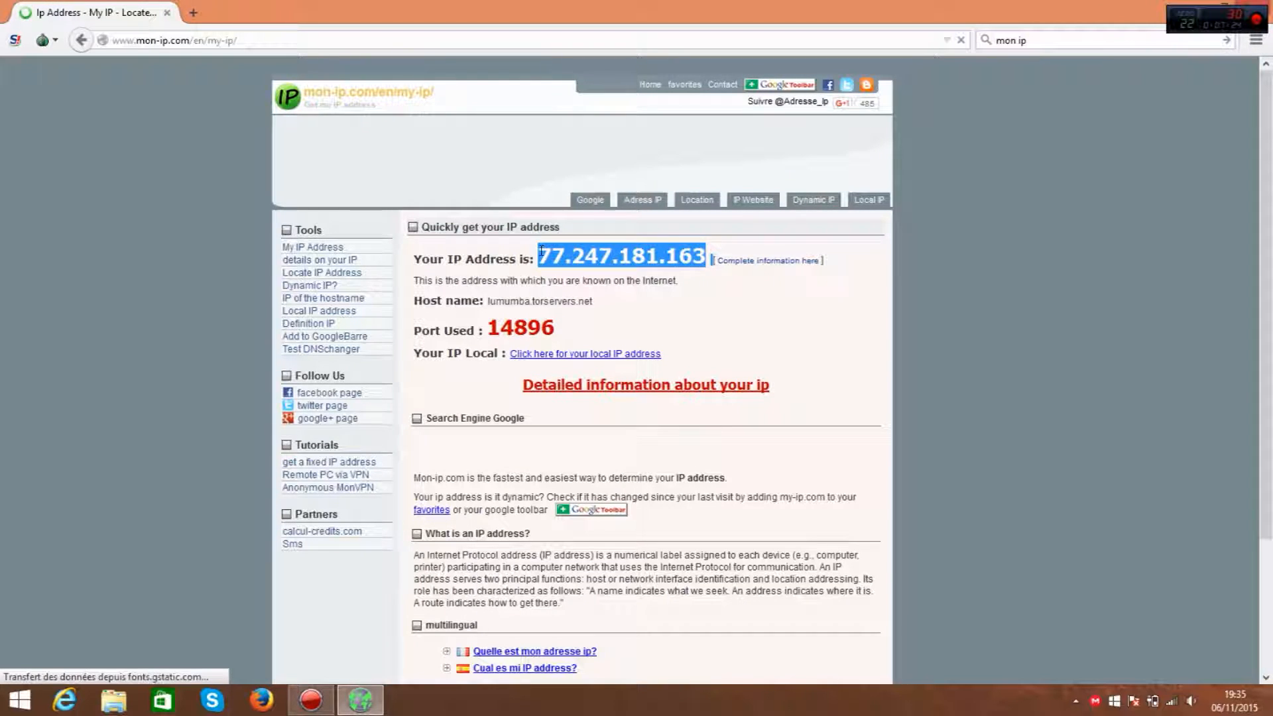
left_click(412, 232)
left_click(42, 40)
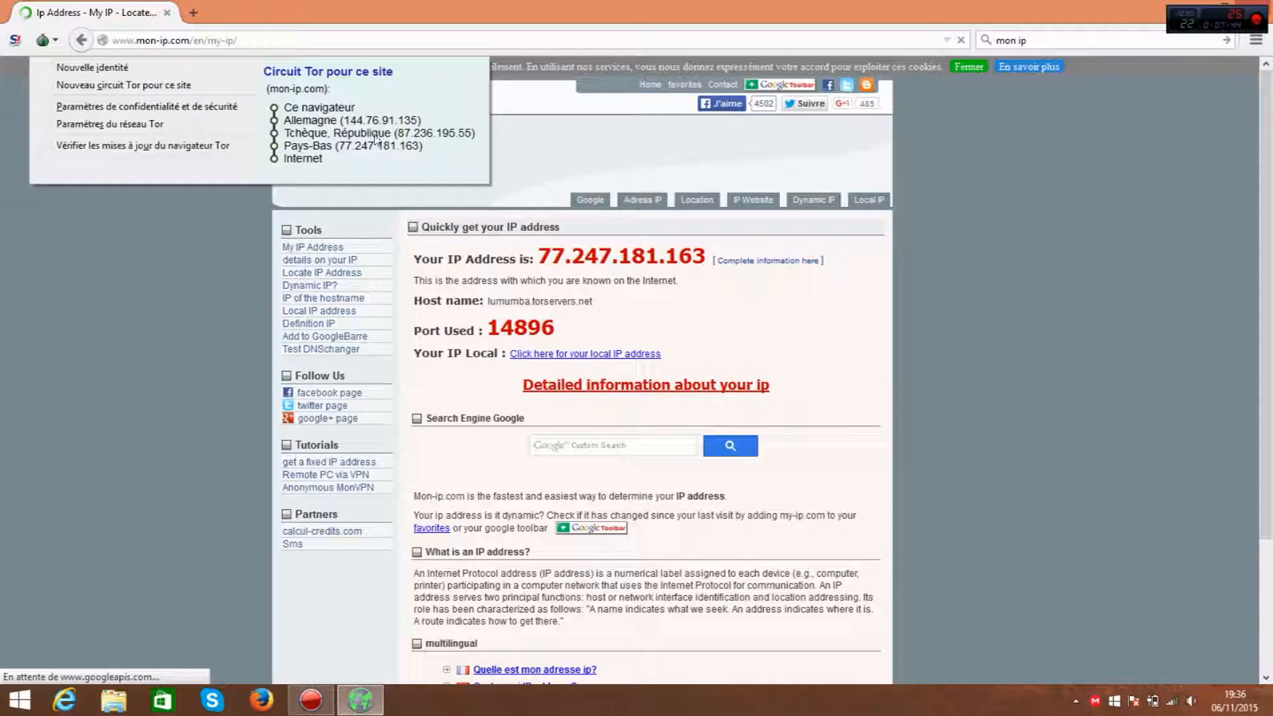
left_click(710, 259)
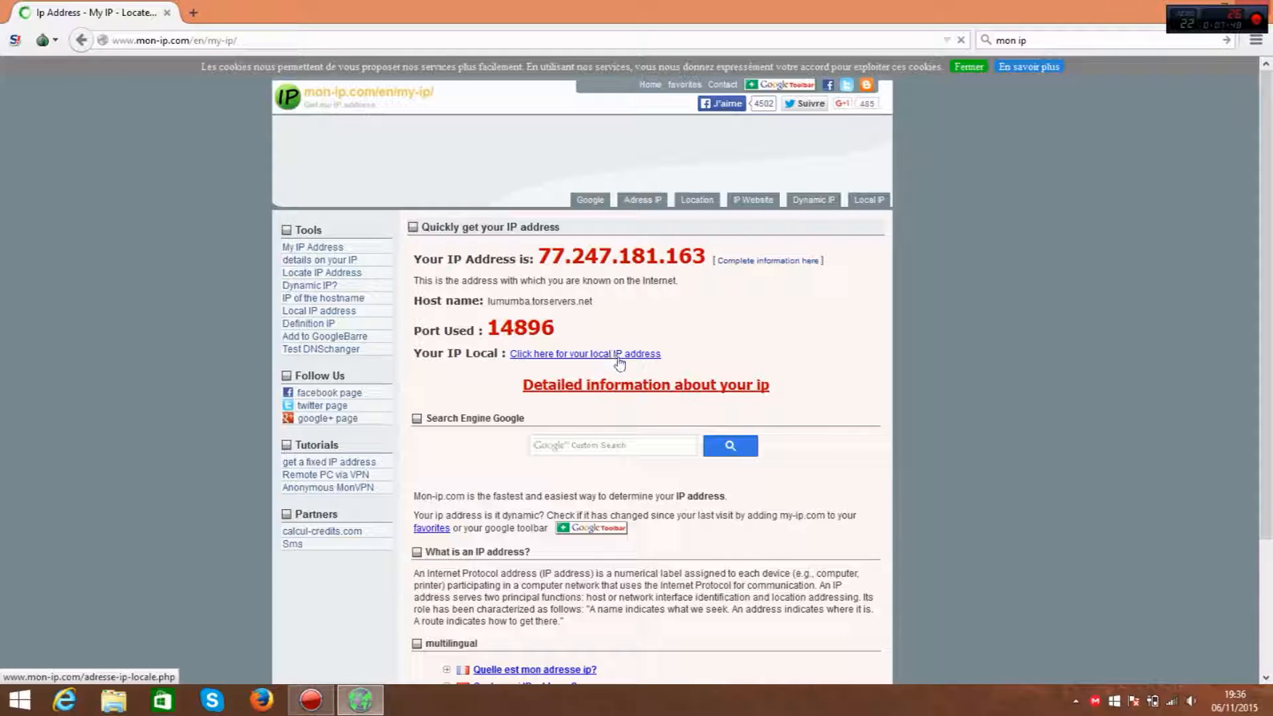
Step: Open the detailed information about the IP address and examine the geographic area and connection country
left_click(647, 386)
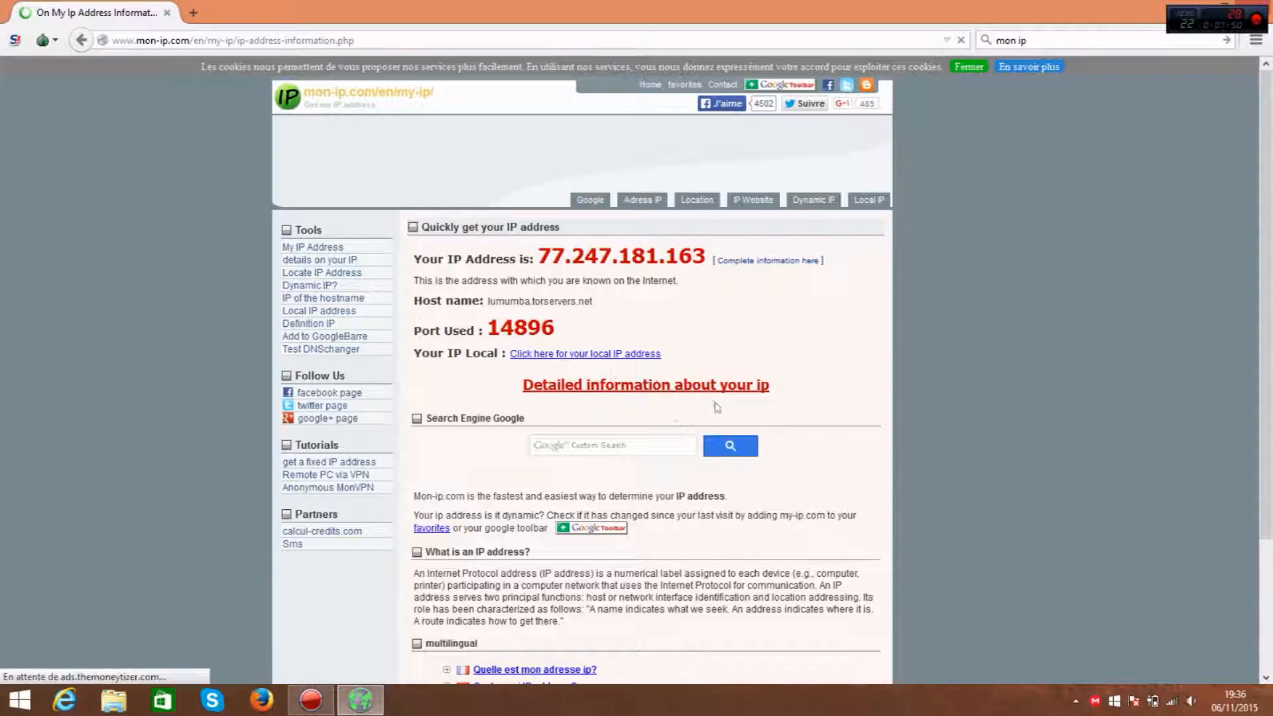
left_click_drag(653, 512, 563, 476)
left_click(687, 515)
Step: Request a new Tor circuit for mon-ip.com and display the site's relay list
left_click(42, 40)
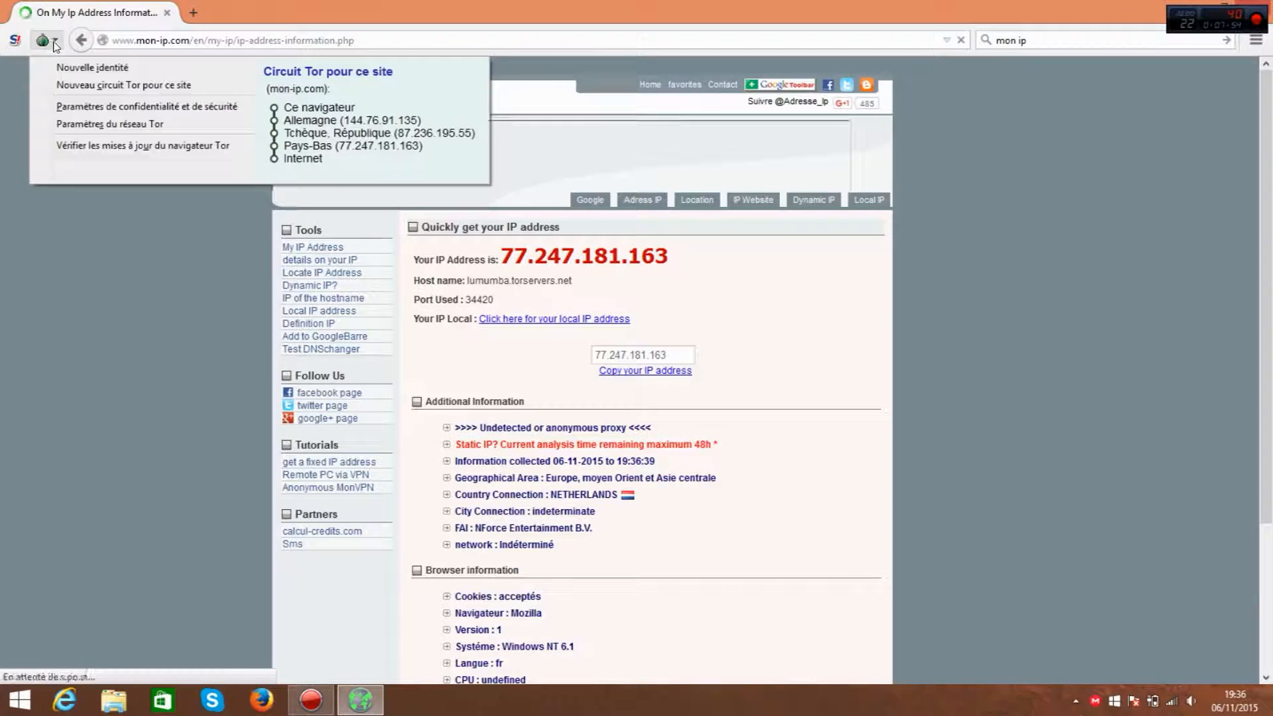
left_click(100, 85)
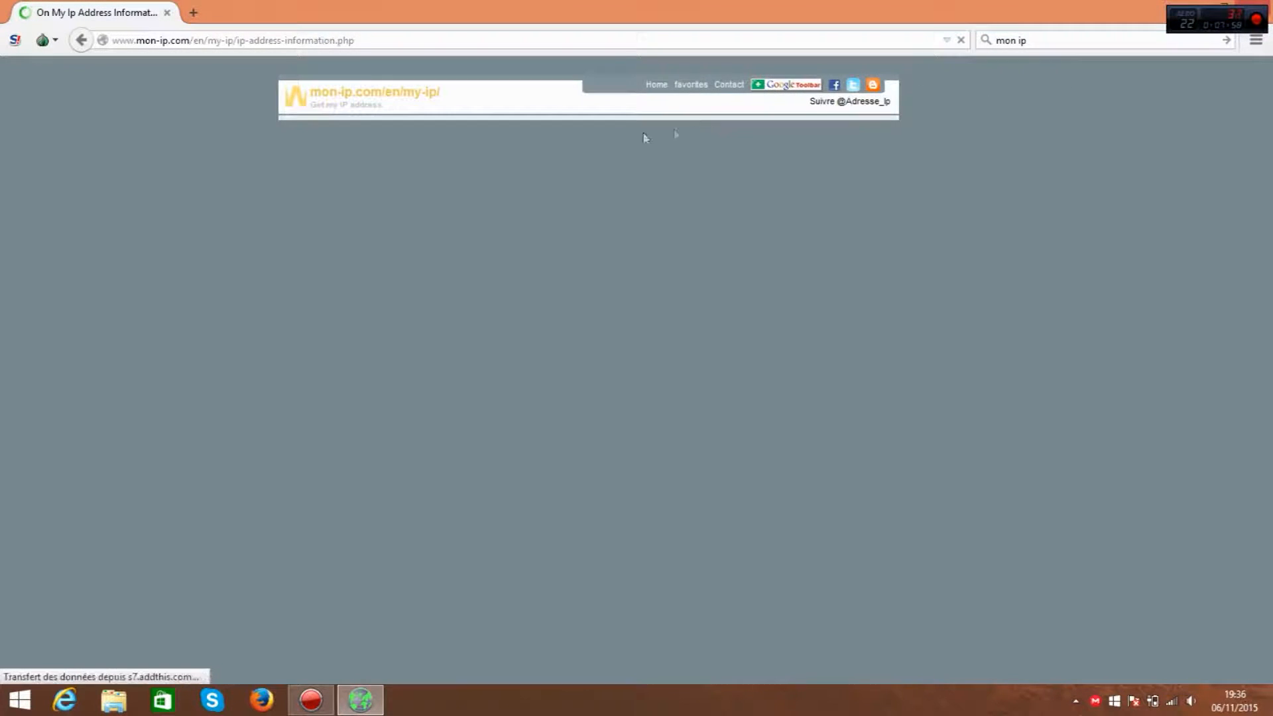
left_click(49, 41)
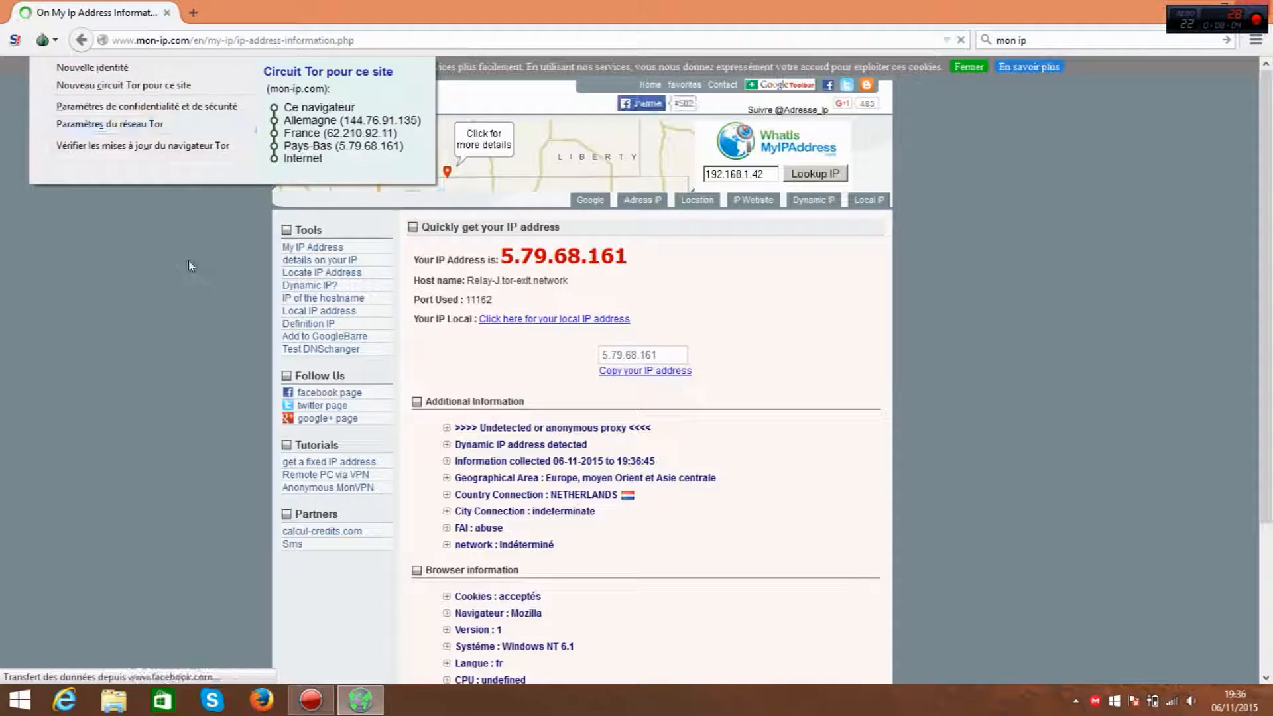
Step: Switch to a new Tor identity, confirm the browser restart, and maximize the reopened window
left_click(104, 67)
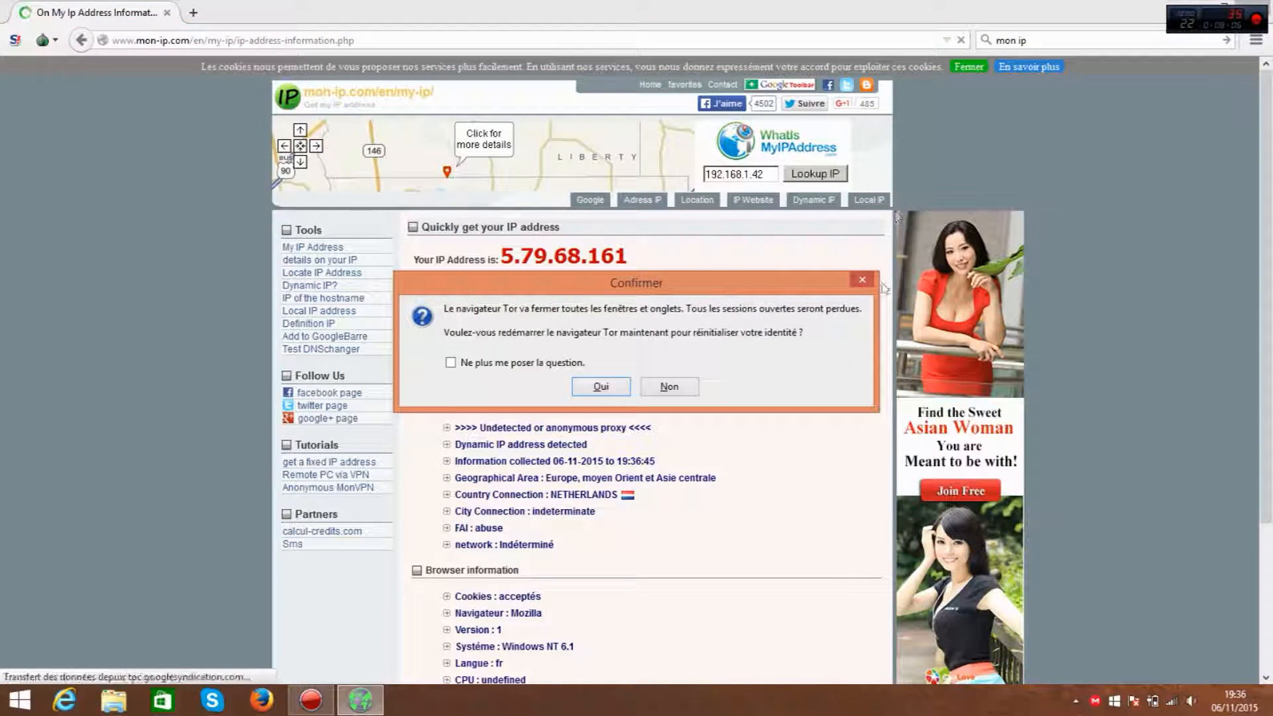
left_click(596, 387)
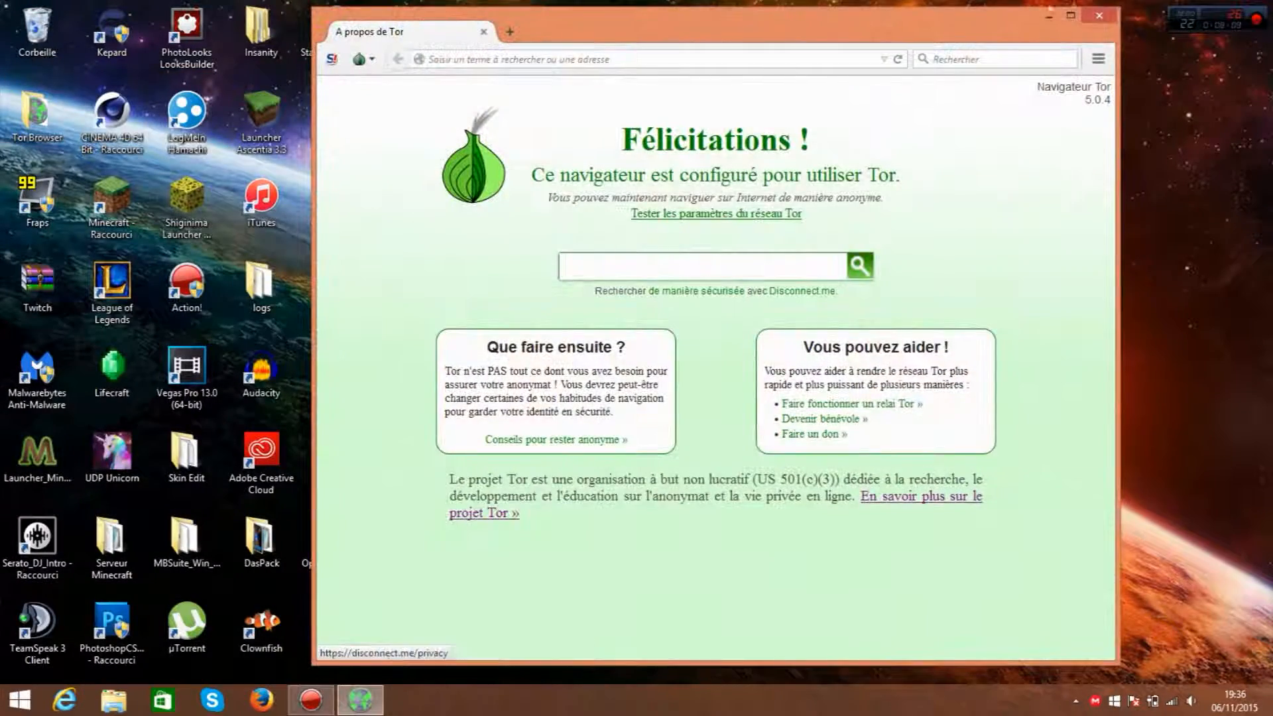
left_click(1071, 15)
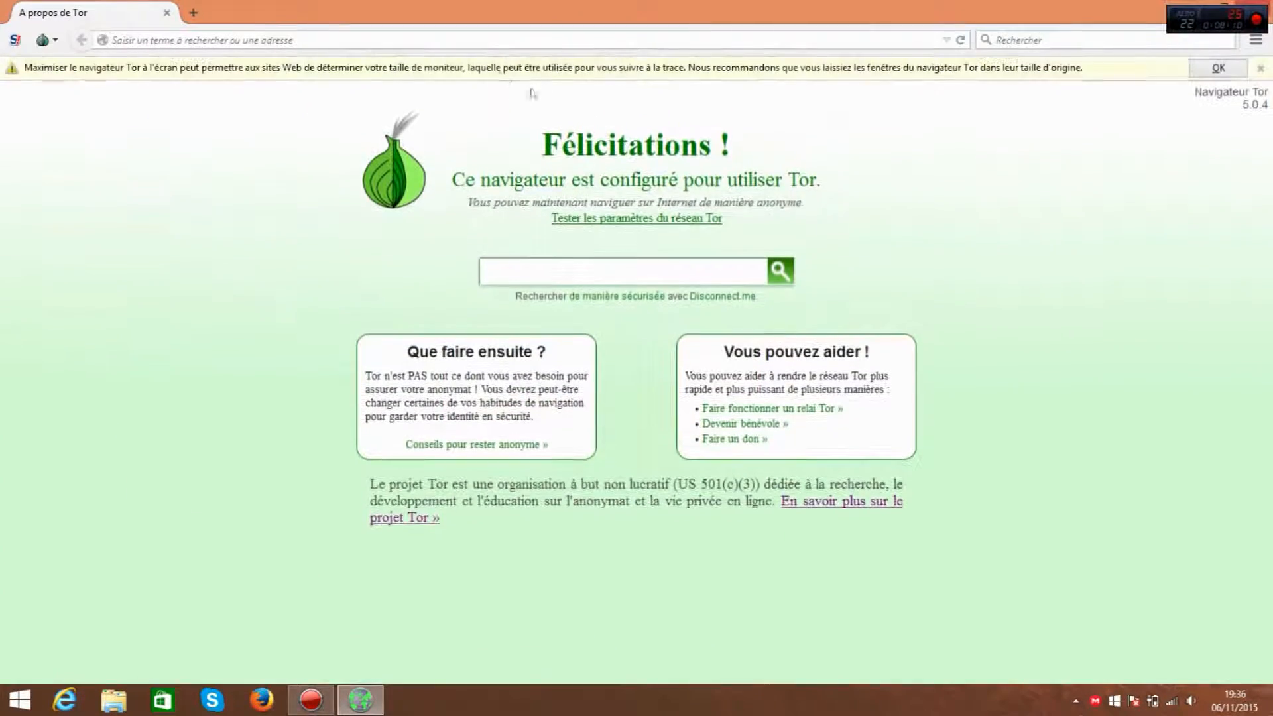
Step: Load mon-ip.com directly by its address and open the complete information about the IP address
left_click(661, 39)
type("mon-ip.com")
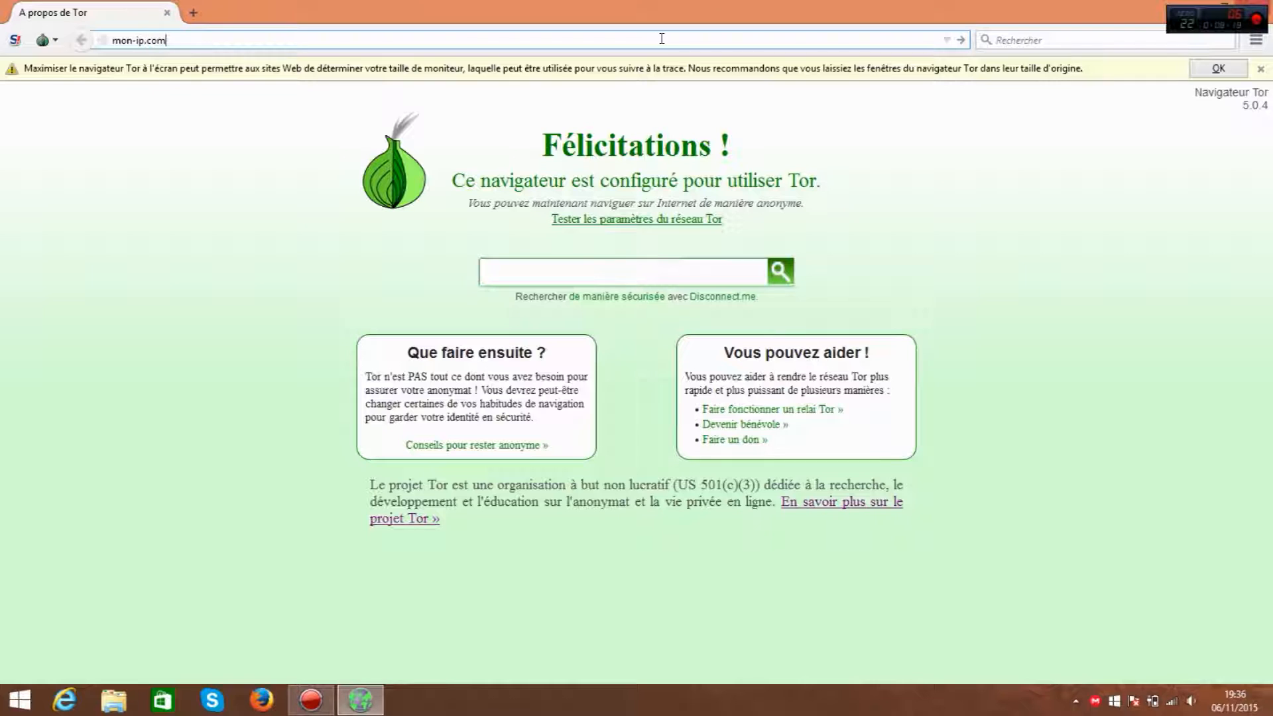
key("Return")
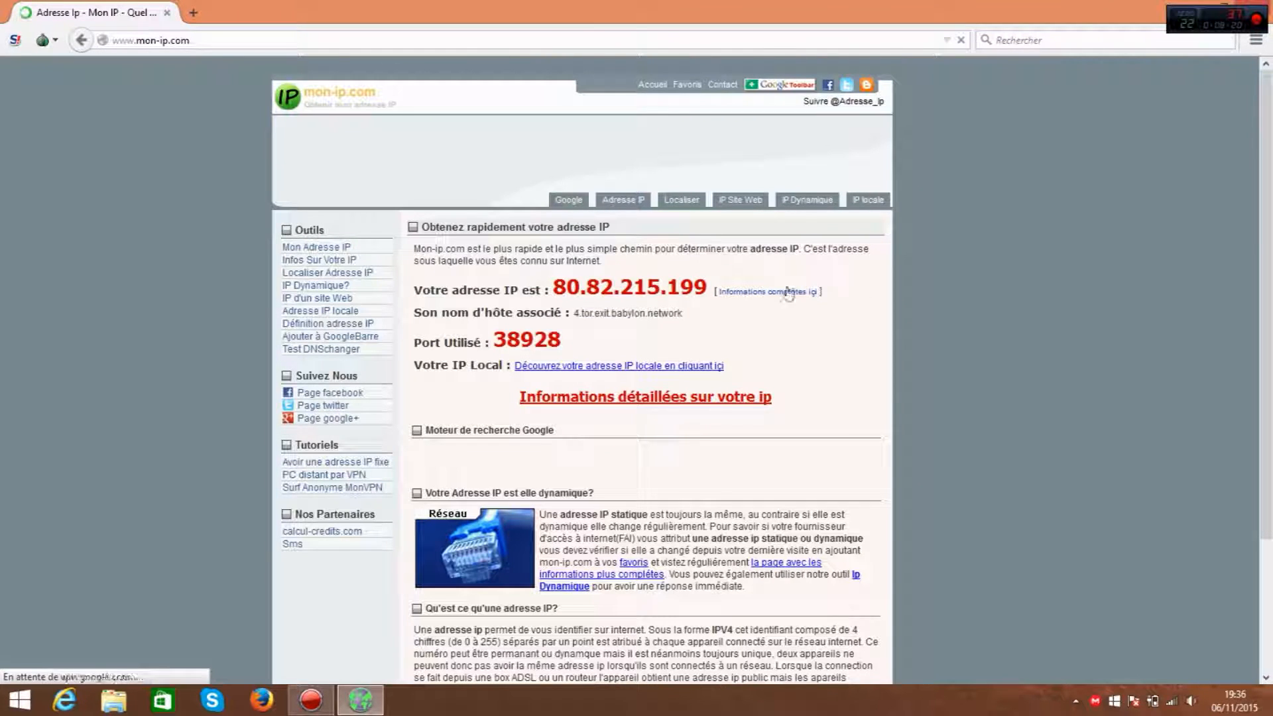
left_click_drag(708, 290, 581, 290)
left_click(768, 292)
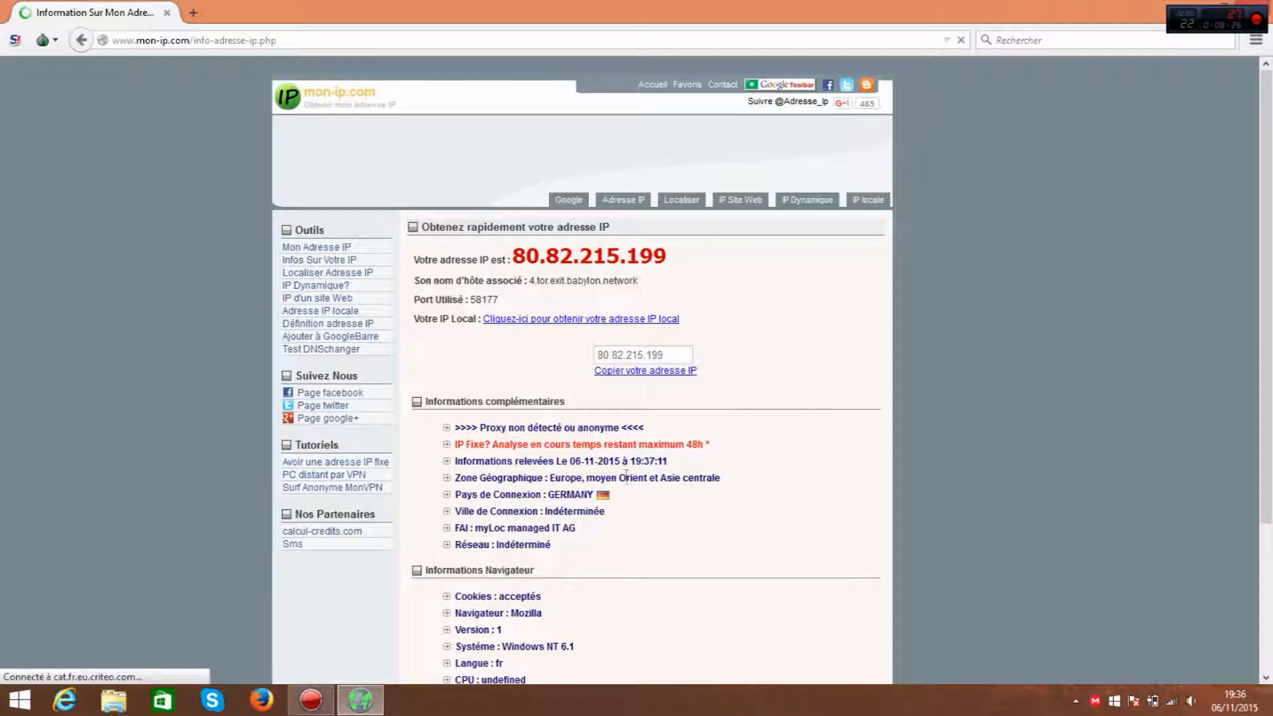
Step: Examine the Tor circuit relays for mon-ip.com along with the connection and browser details on the page
left_click(42, 39)
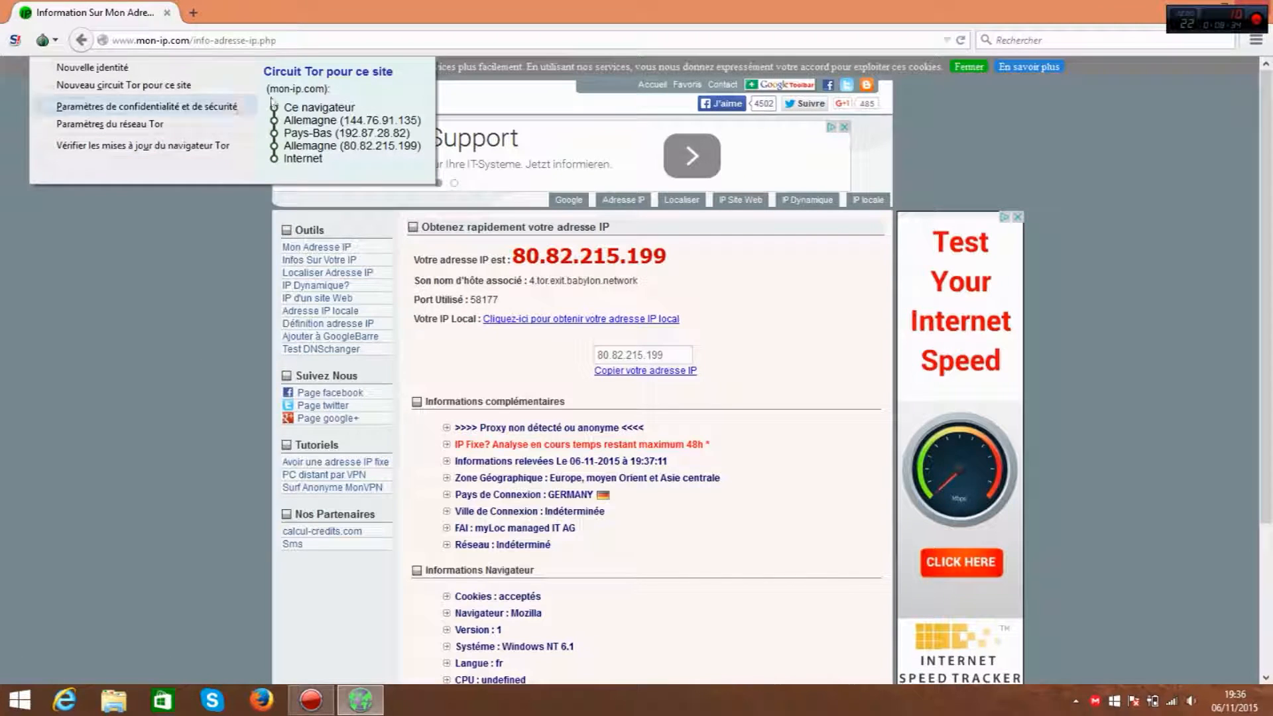
left_click(258, 293)
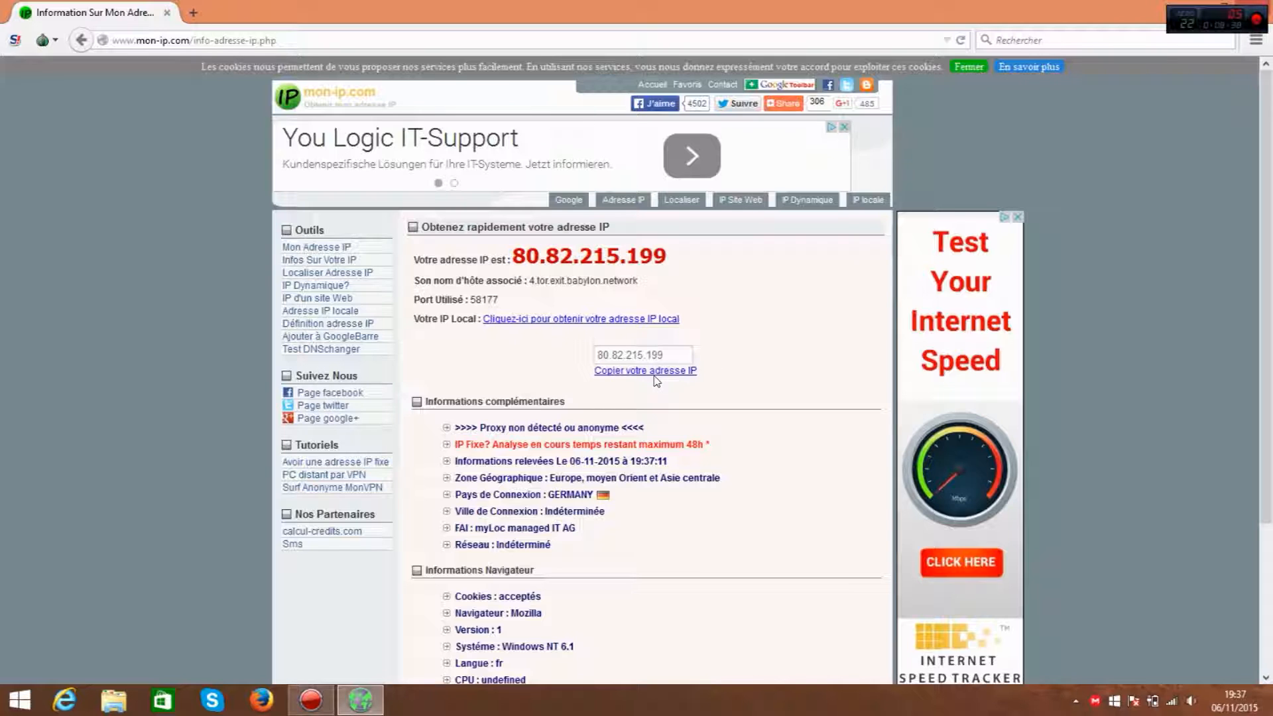
scroll(656, 380, "down", 5)
left_click_drag(784, 321, 688, 482)
left_click(688, 482)
scroll(592, 195, "up", 5)
left_click(61, 41)
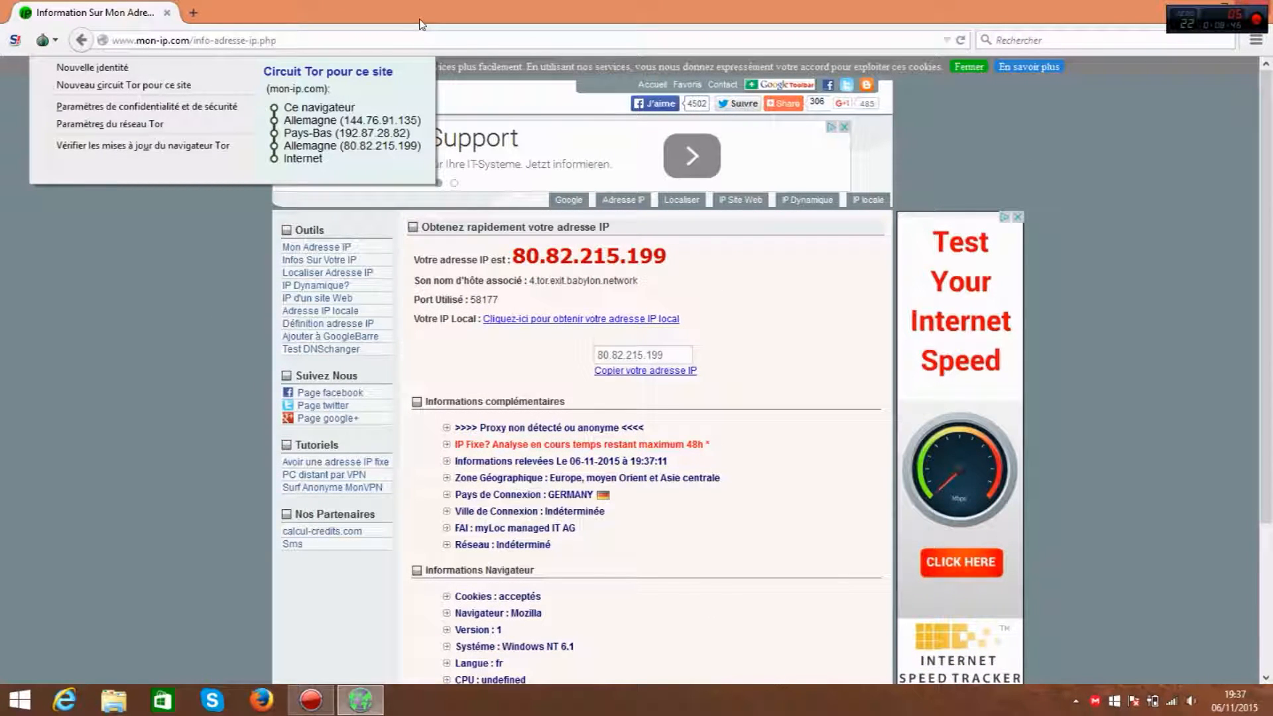
left_click(146, 439)
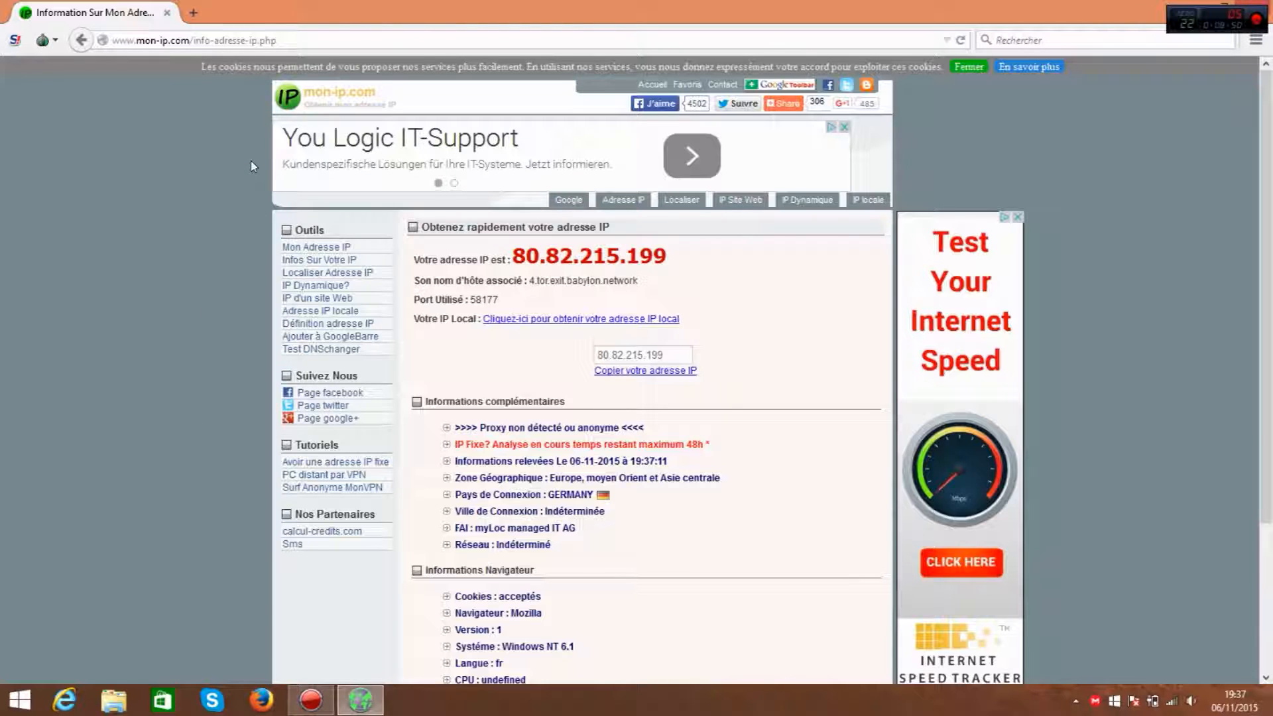
Step: Review the IP information page and dismiss its cookie consent notice
scroll(217, 648, "down", 2)
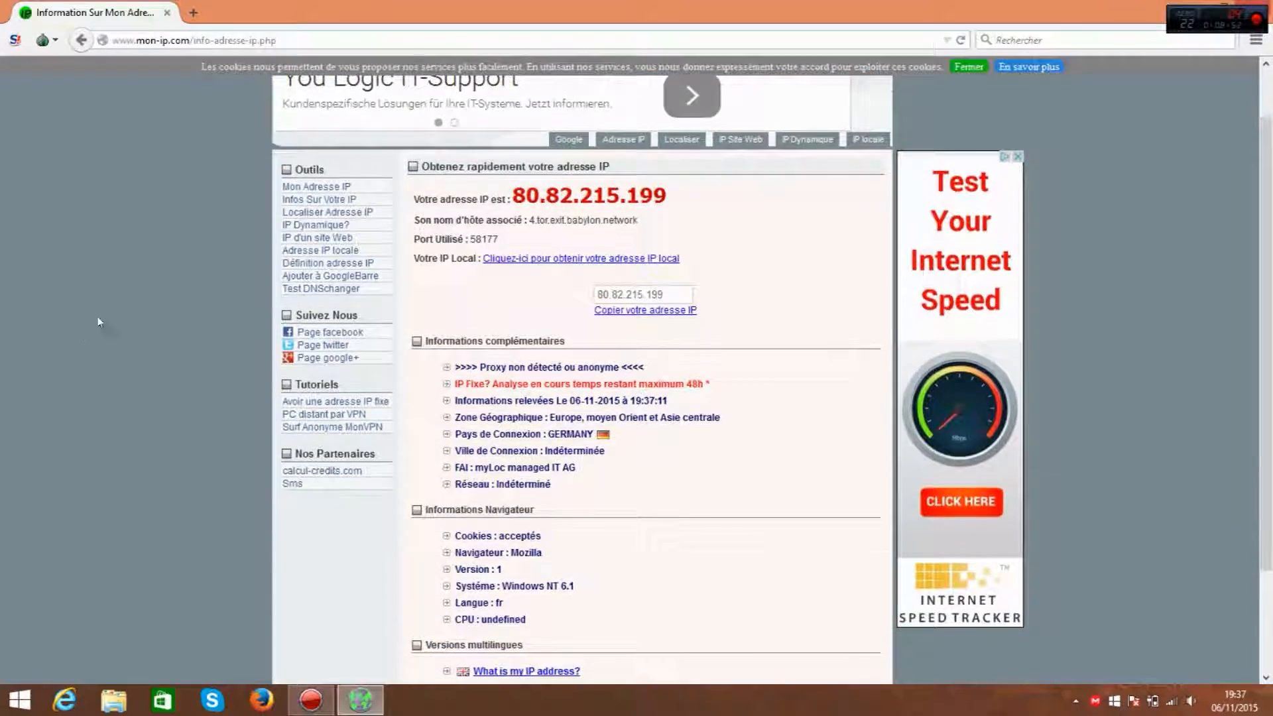
scroll(91, 288, "up", 2)
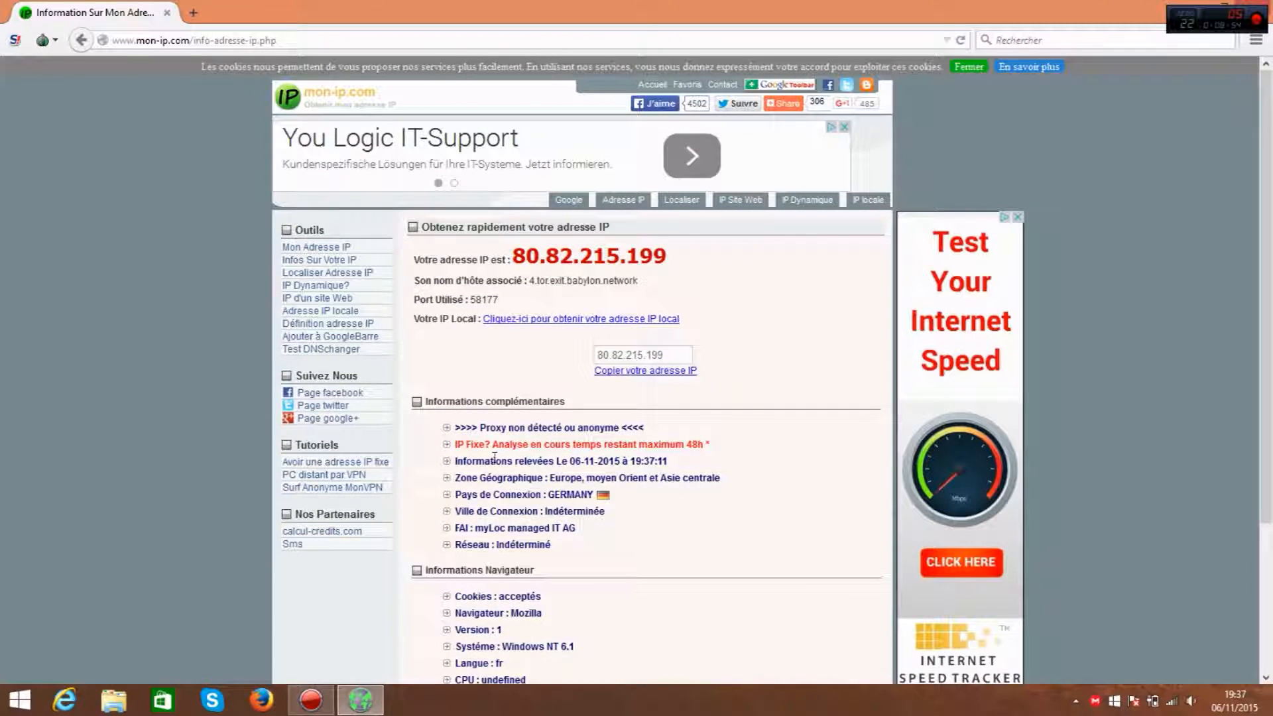
left_click(53, 41)
left_click(55, 42)
left_click(969, 67)
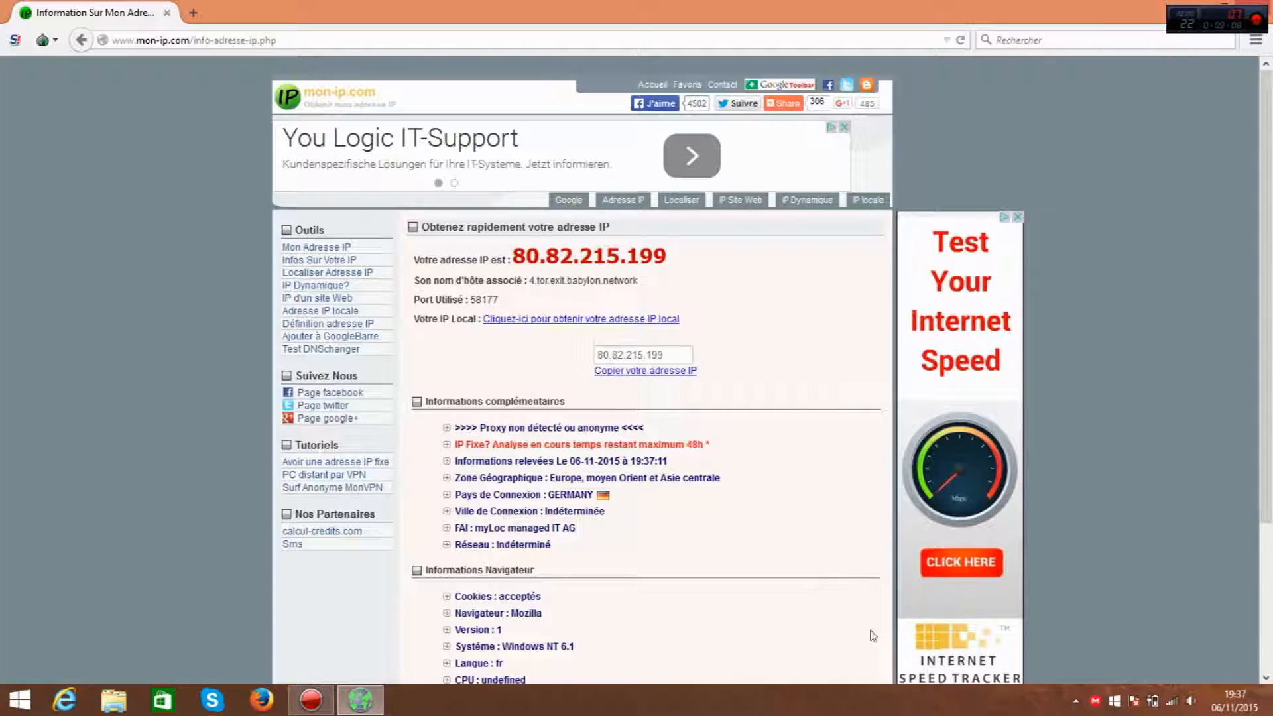
Step: Examine the full report on the page, from the IP address down to the browser information and language versions
scroll(295, 468, "down", 3)
scroll(295, 470, "up", 2)
scroll(295, 470, "up", 2)
left_click_drag(419, 227, 710, 671)
left_click(154, 472)
scroll(154, 472, "up", 3)
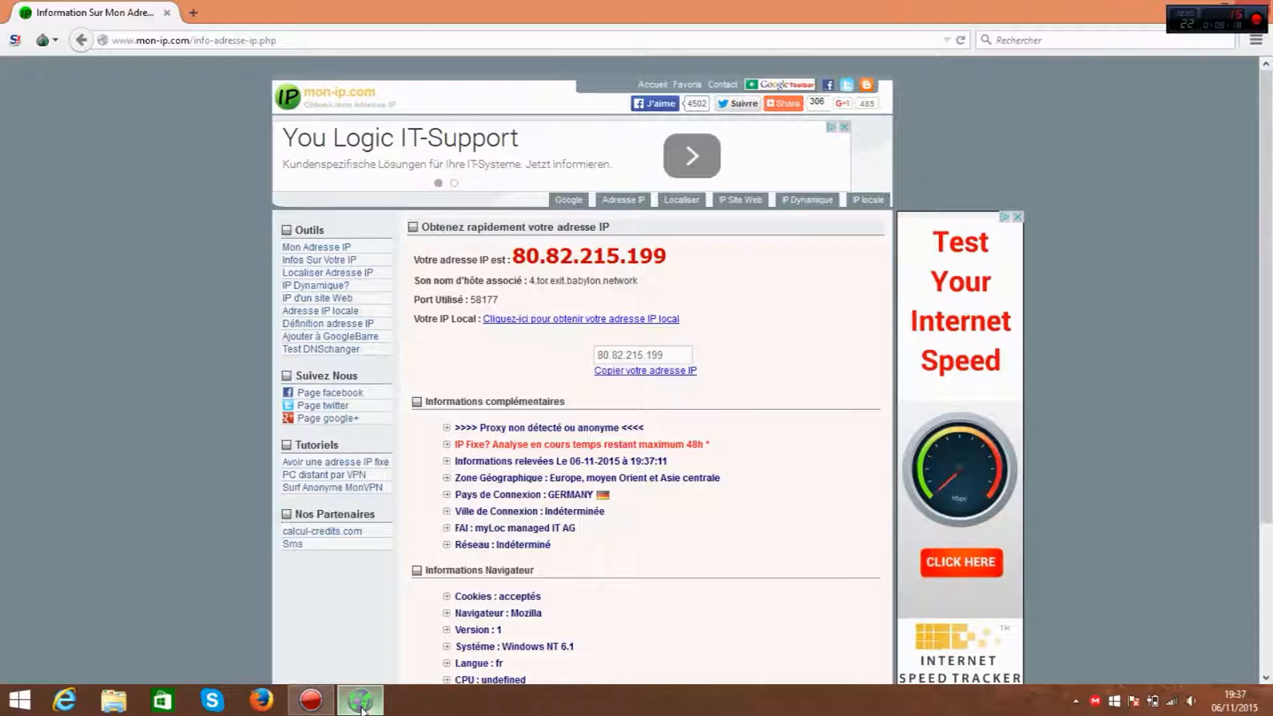
mouse_move(362, 711)
left_click(15, 42)
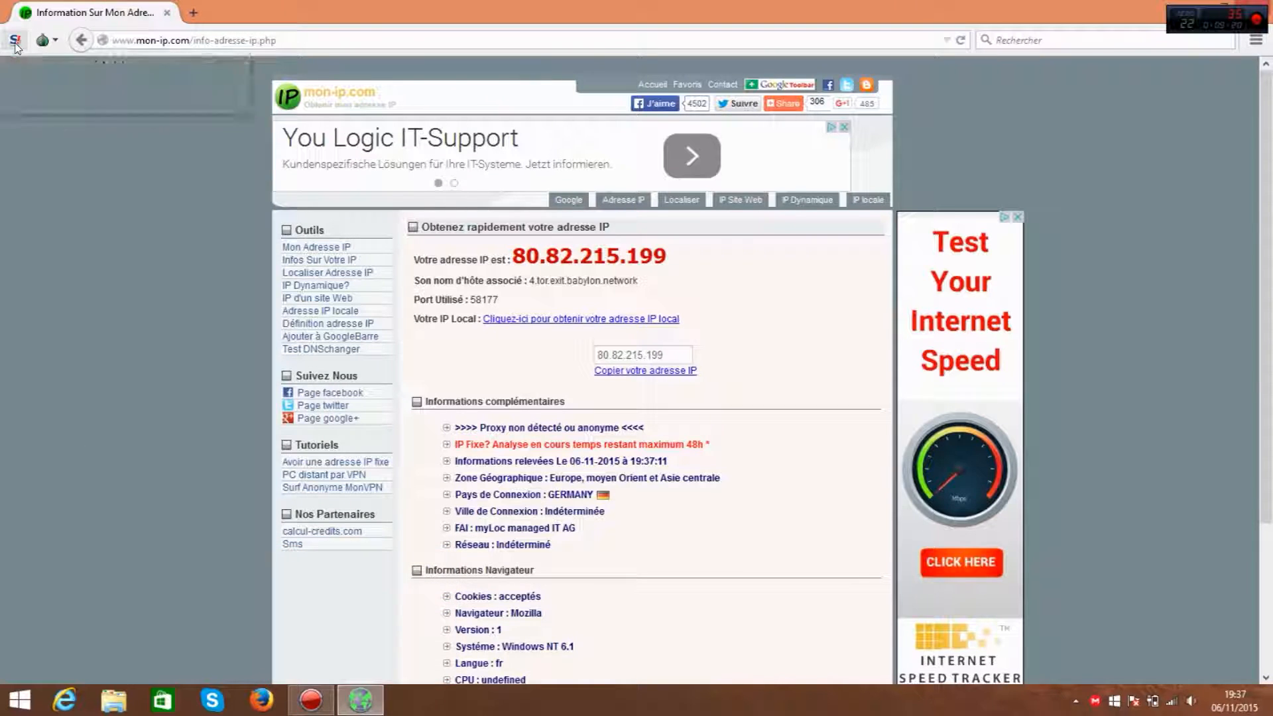
left_click(351, 6)
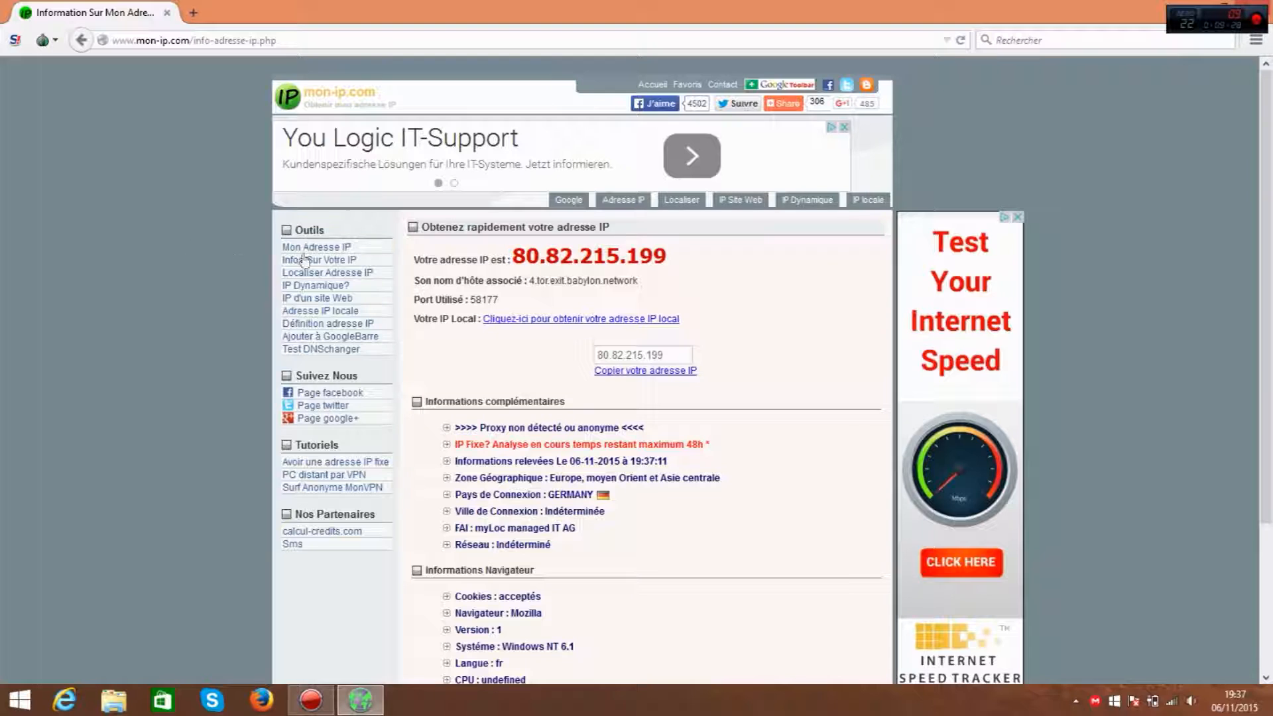
Step: Highlight the reported public IP address and look over the connection and browser information once more
left_click_drag(722, 262, 514, 252)
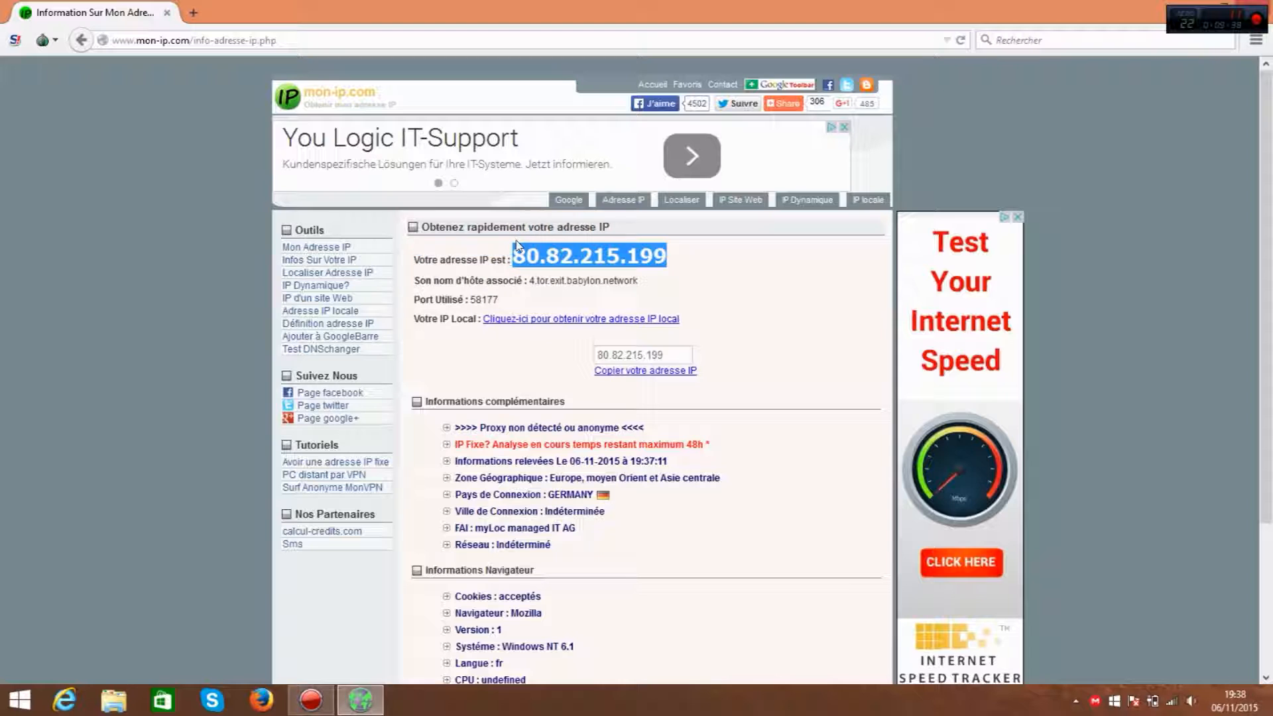
left_click(829, 267)
left_click_drag(670, 255, 513, 253)
left_click(625, 255)
scroll(167, 231, "down", 3)
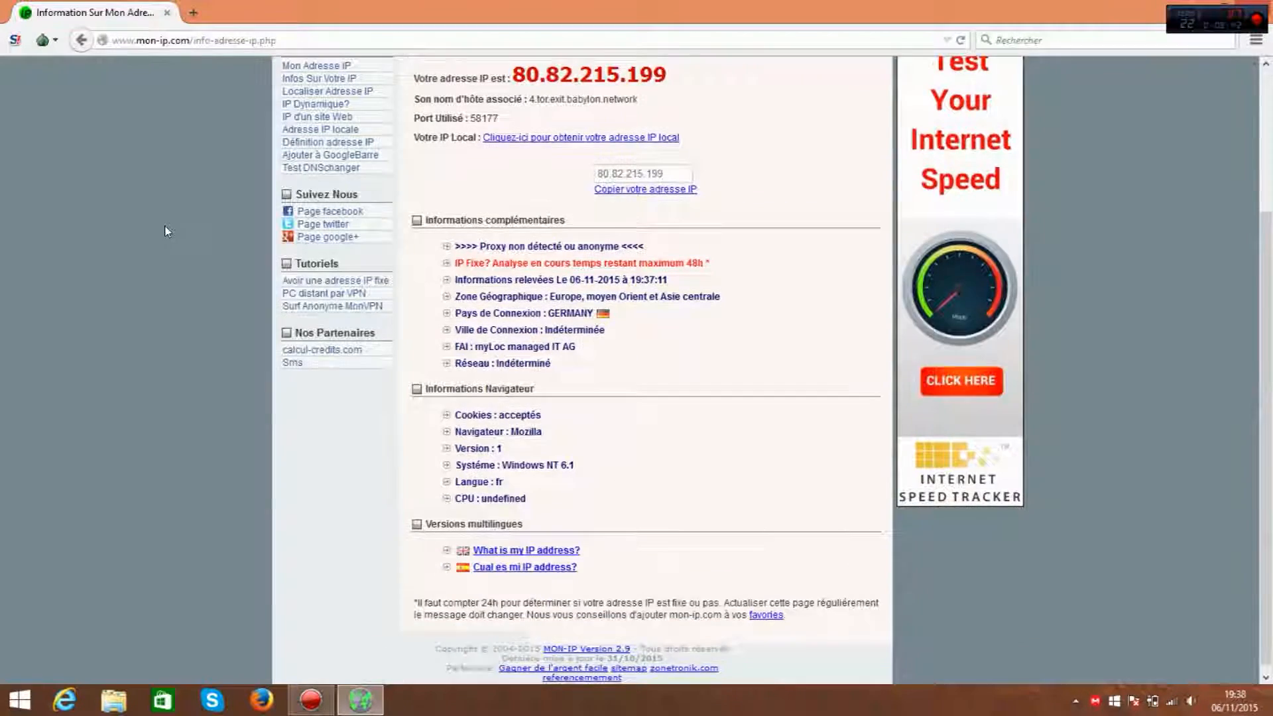
scroll(167, 231, "up", 3)
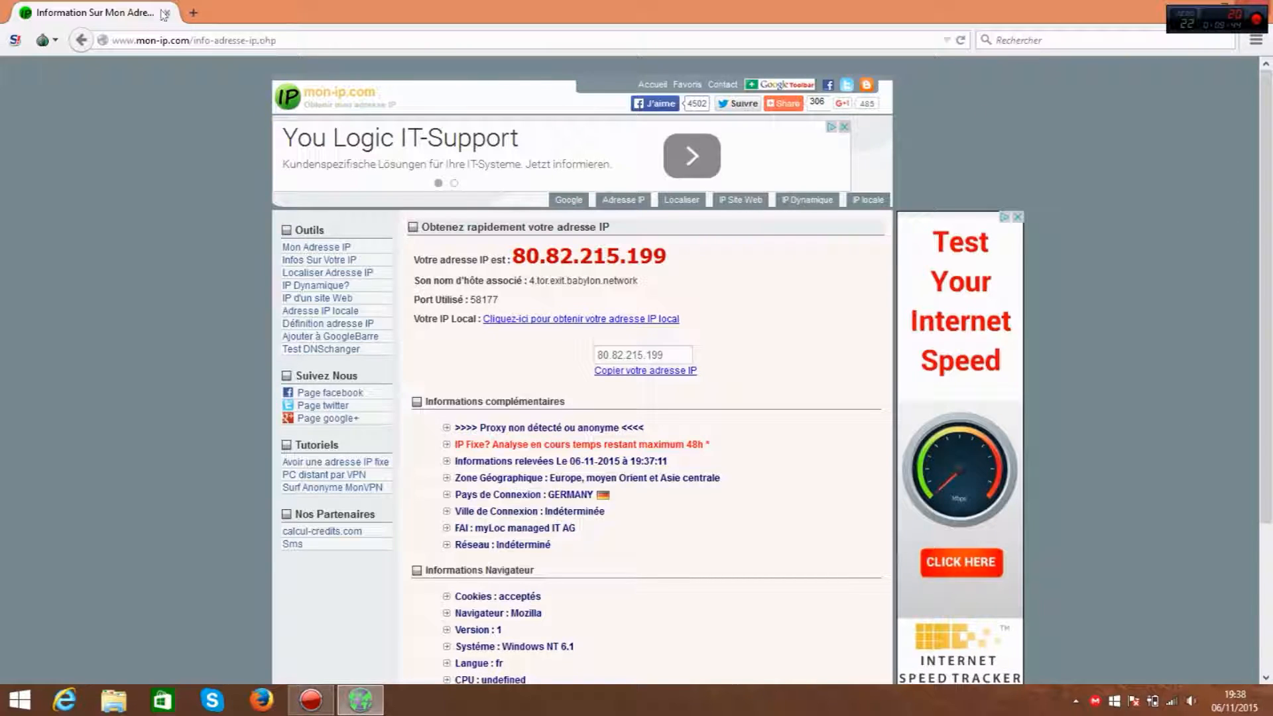
Step: Compare the exit relay in the Tor circuit for mon-ip.com with the public IP address reported on the page
left_click(43, 40)
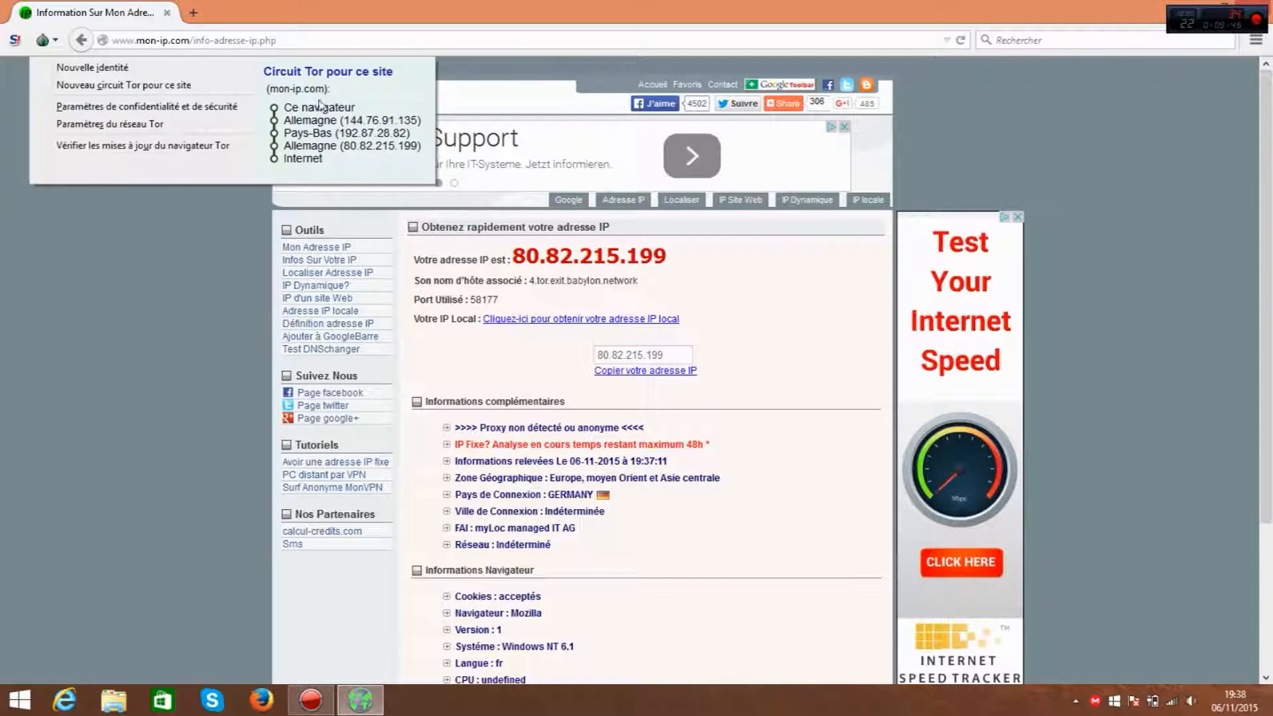
left_click(217, 350)
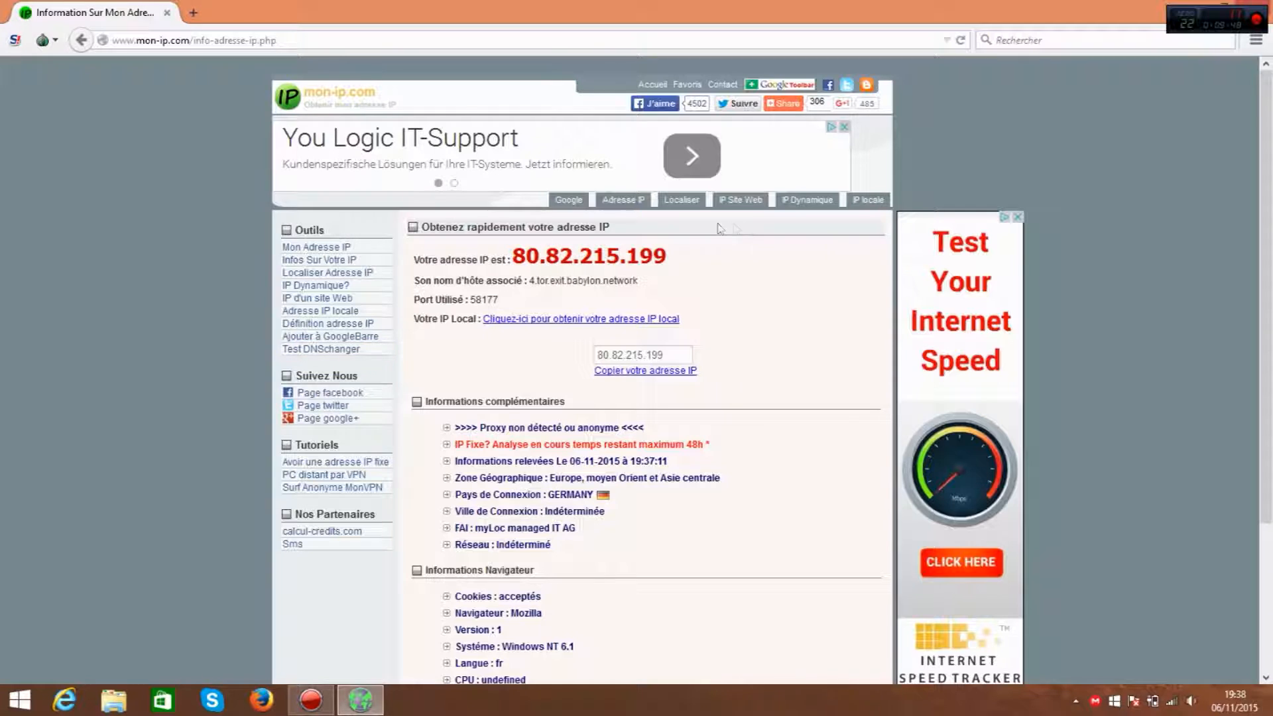
left_click_drag(683, 274, 510, 256)
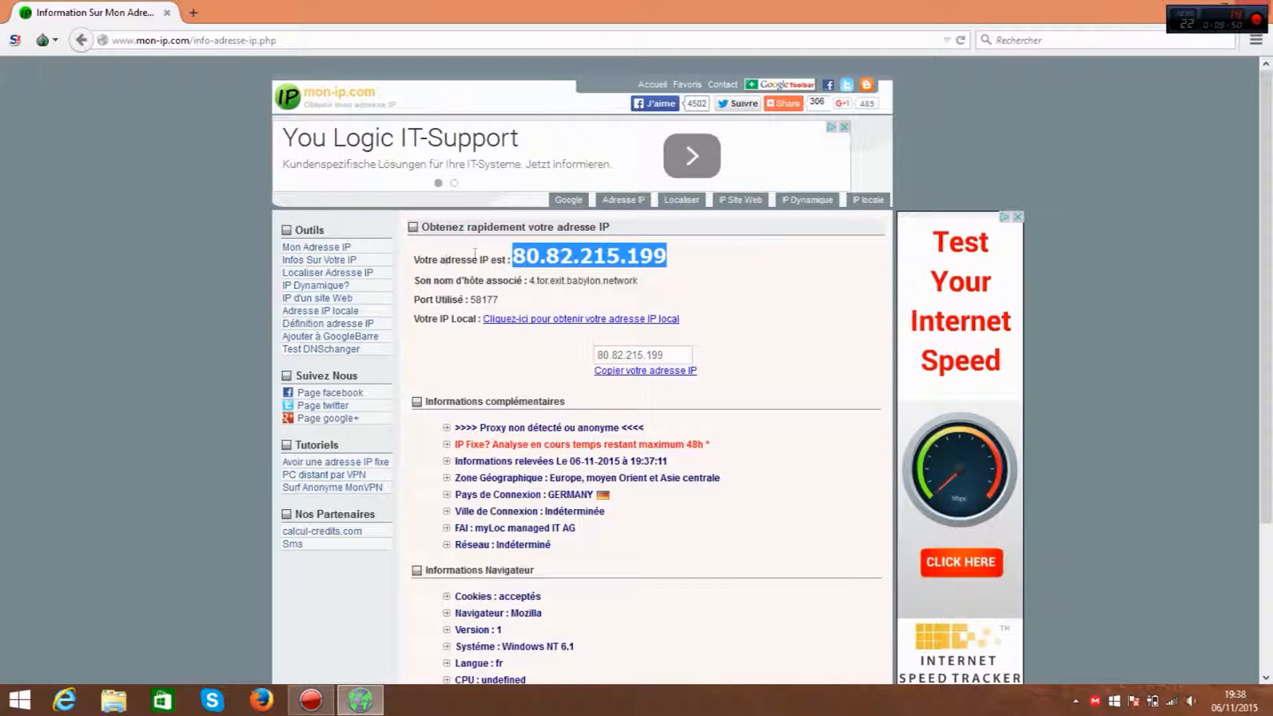
left_click(199, 309)
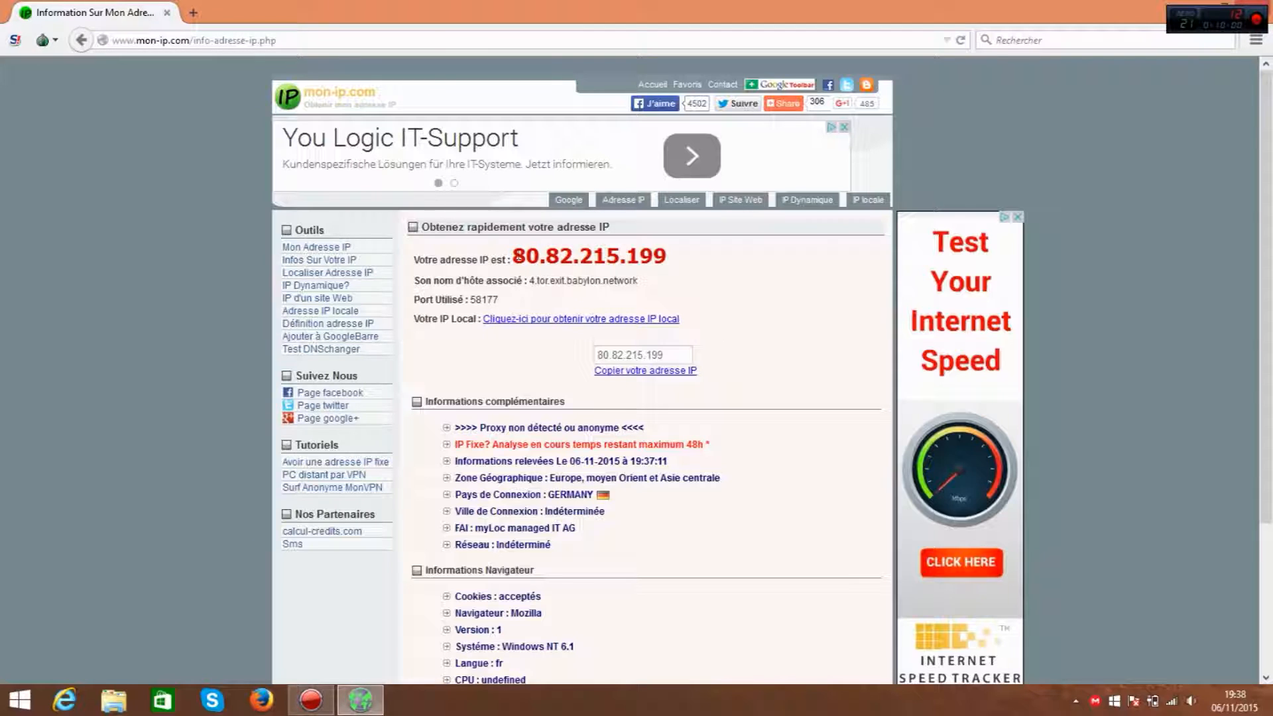
left_click_drag(695, 257, 502, 254)
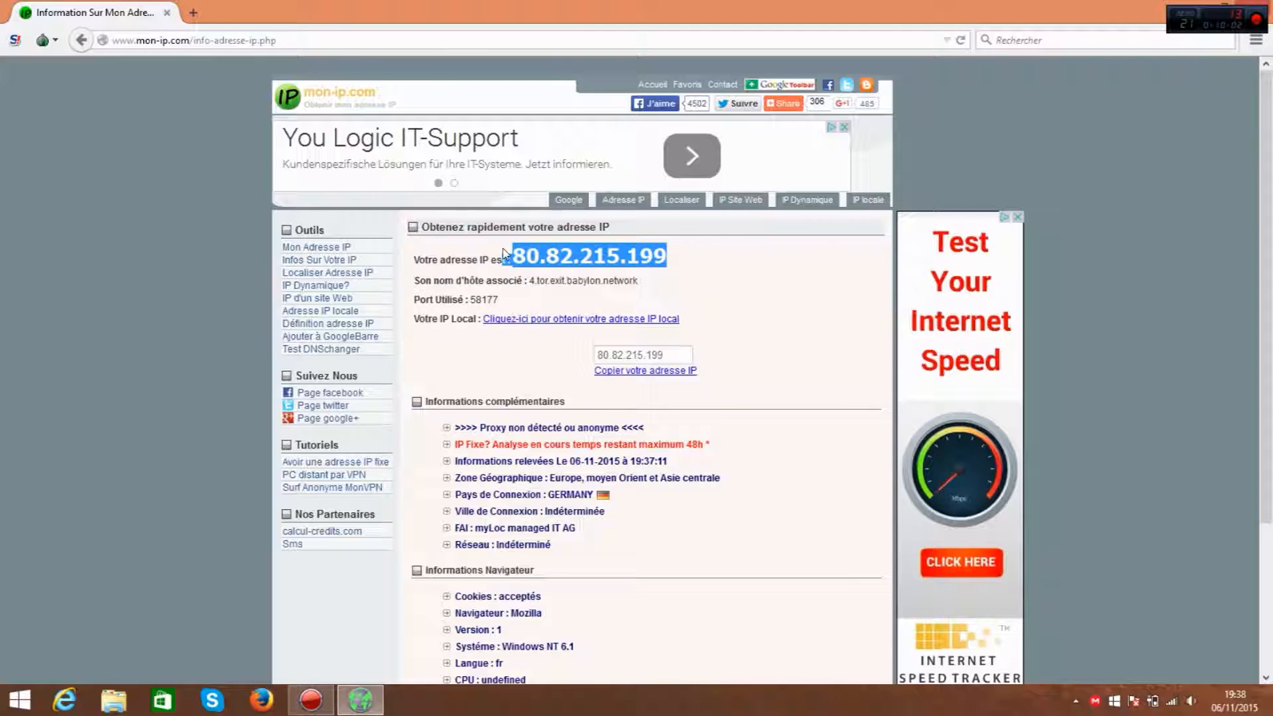
left_click(178, 211)
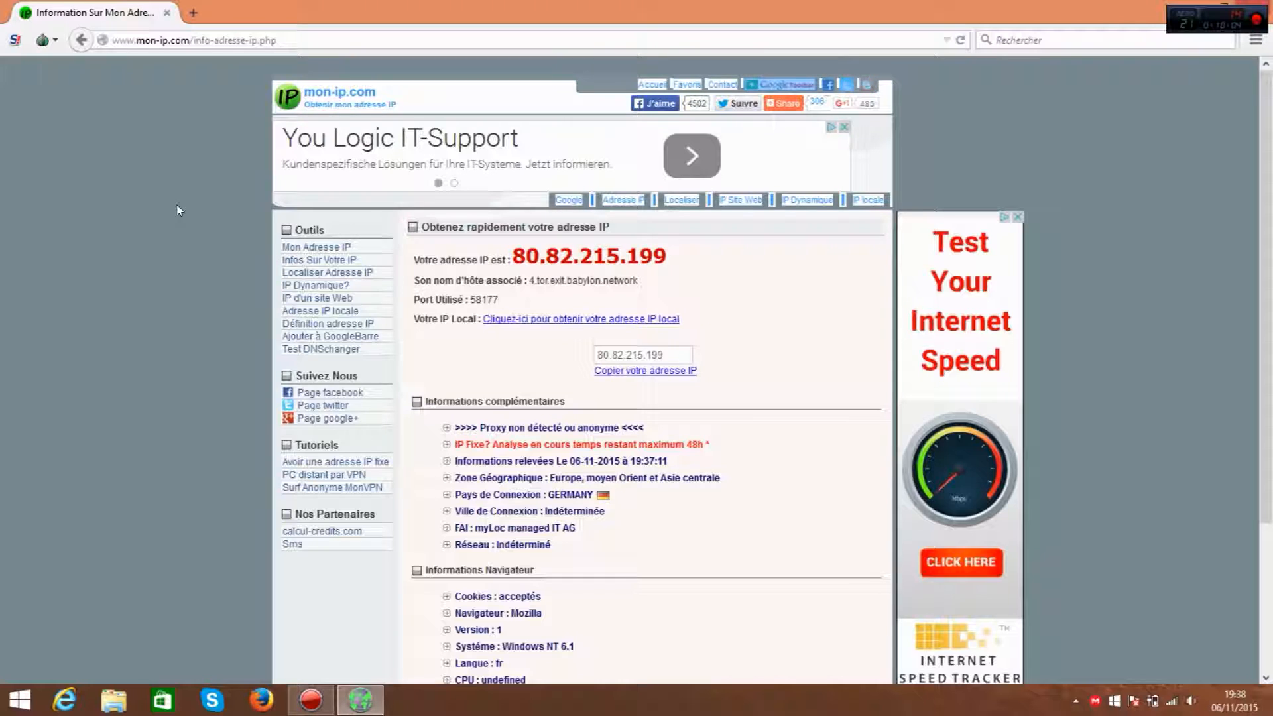
key("ctrl+a")
left_click(121, 255)
key("ctrl+a")
left_click(49, 230)
key("ctrl+a")
left_click(101, 258)
key("ctrl+a")
left_click(101, 259)
key("ctrl+a")
left_click(96, 240)
key("ctrl+a")
left_click(101, 226)
key("ctrl+a")
left_click(102, 228)
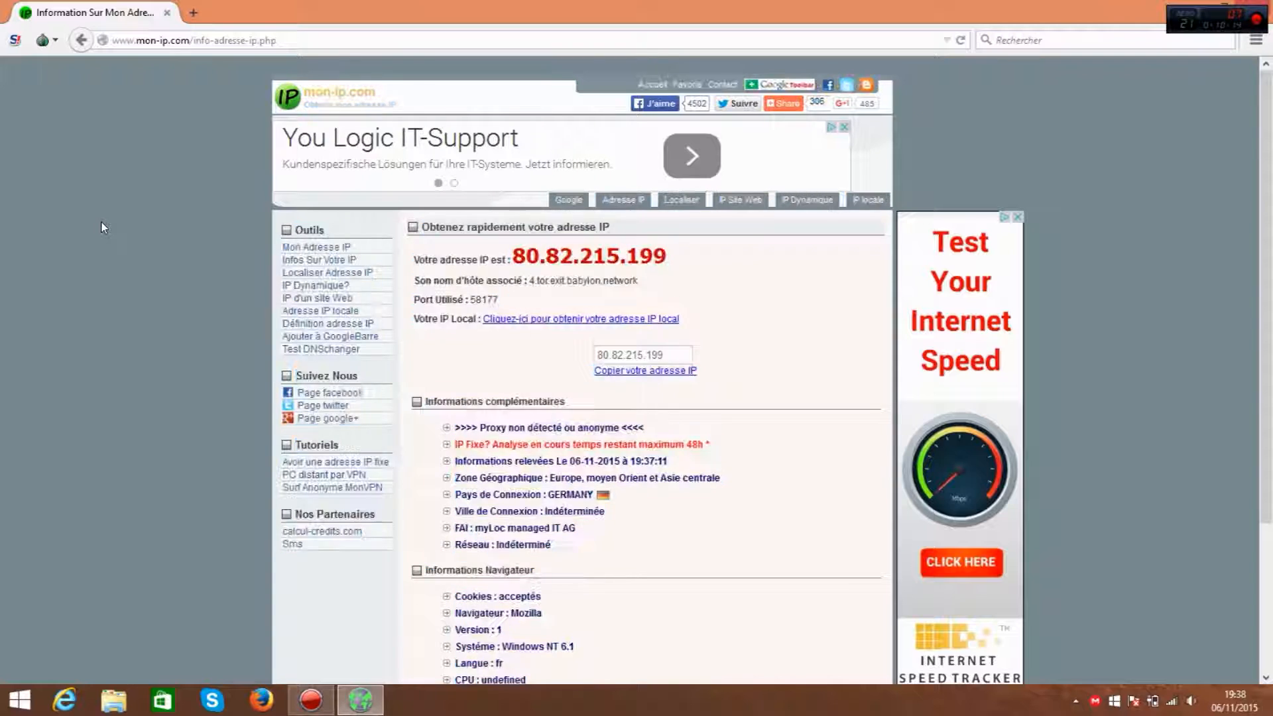
key("ctrl+a")
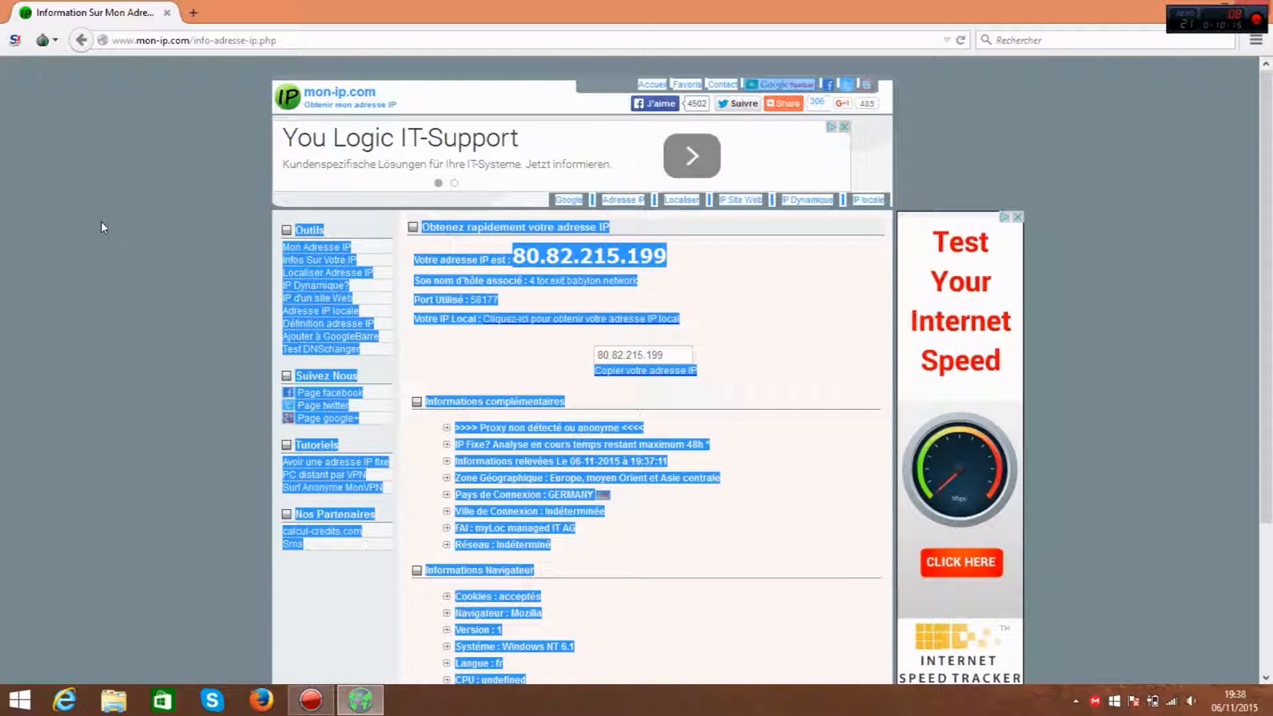
left_click(102, 228)
key("ctrl+a")
left_click(103, 228)
key("ctrl+a")
left_click(102, 227)
key("ctrl+a")
left_click(199, 258)
key("ctrl+a")
left_click(201, 263)
key("ctrl+a")
left_click(202, 263)
key("ctrl+a")
left_click(198, 278)
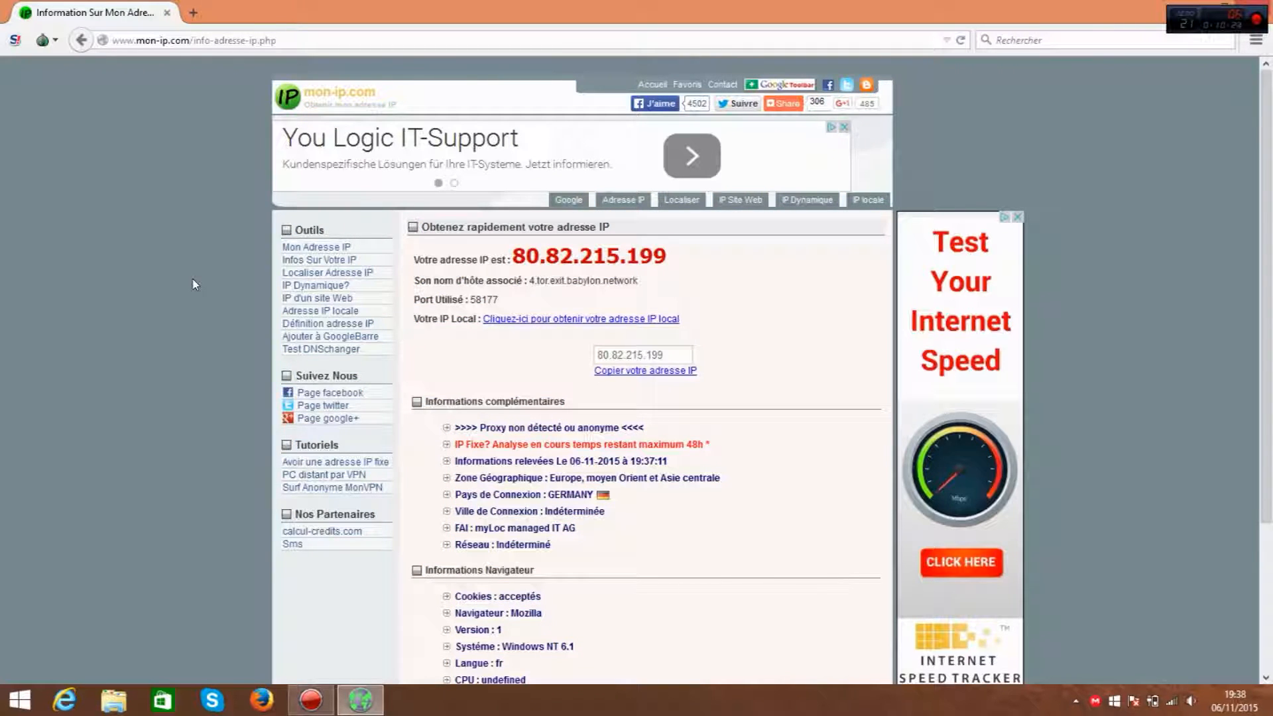
key("ctrl+a")
left_click(156, 239)
key("ctrl+a")
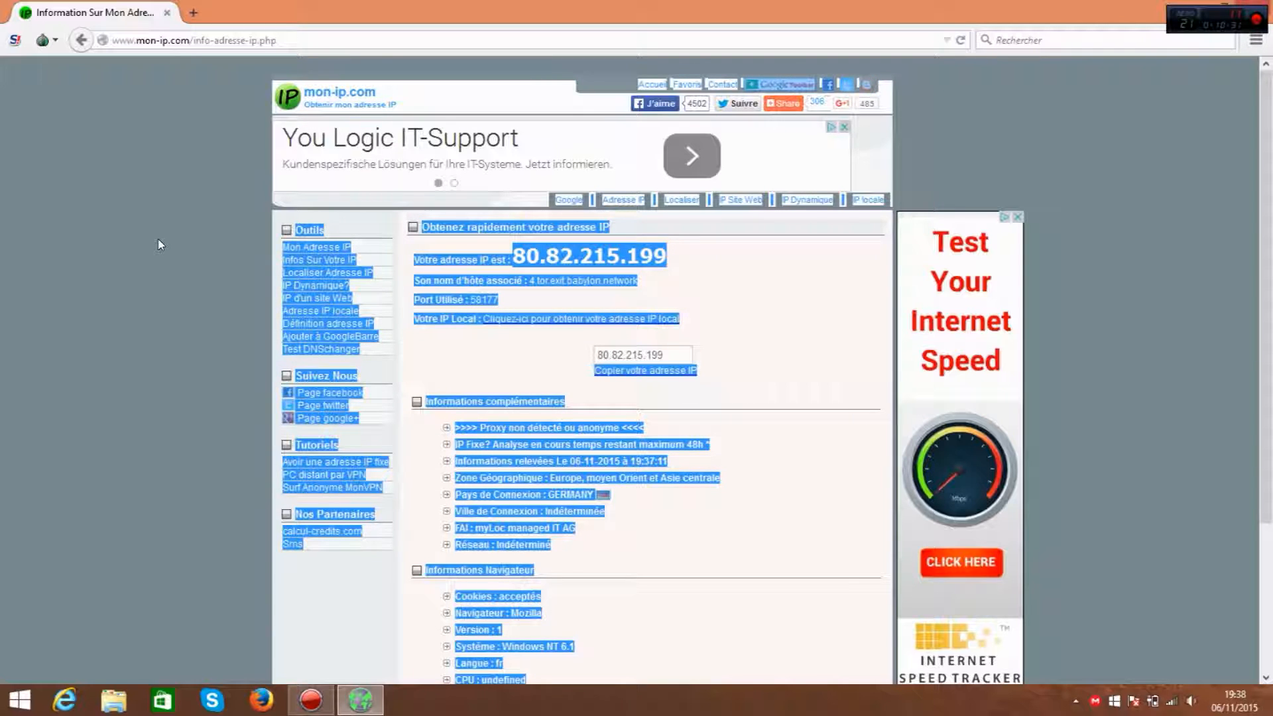
left_click(155, 247)
key("ctrl+a")
left_click(159, 335)
key("ctrl+a")
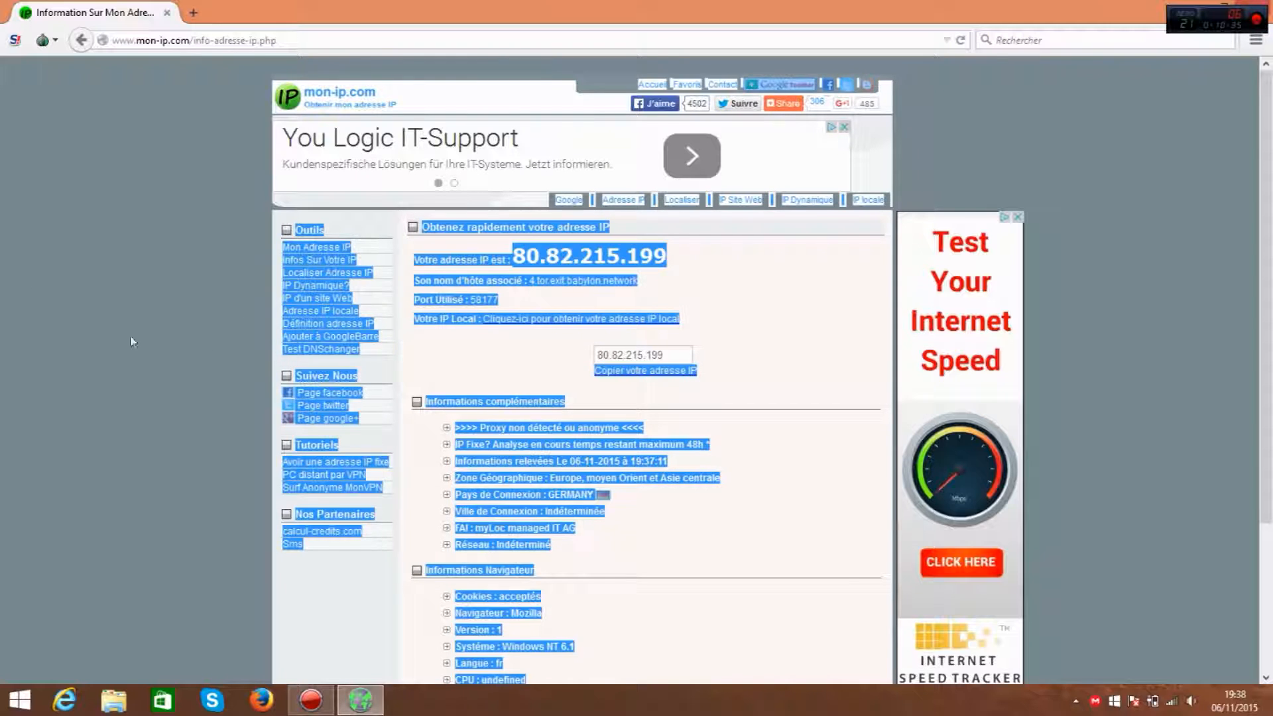